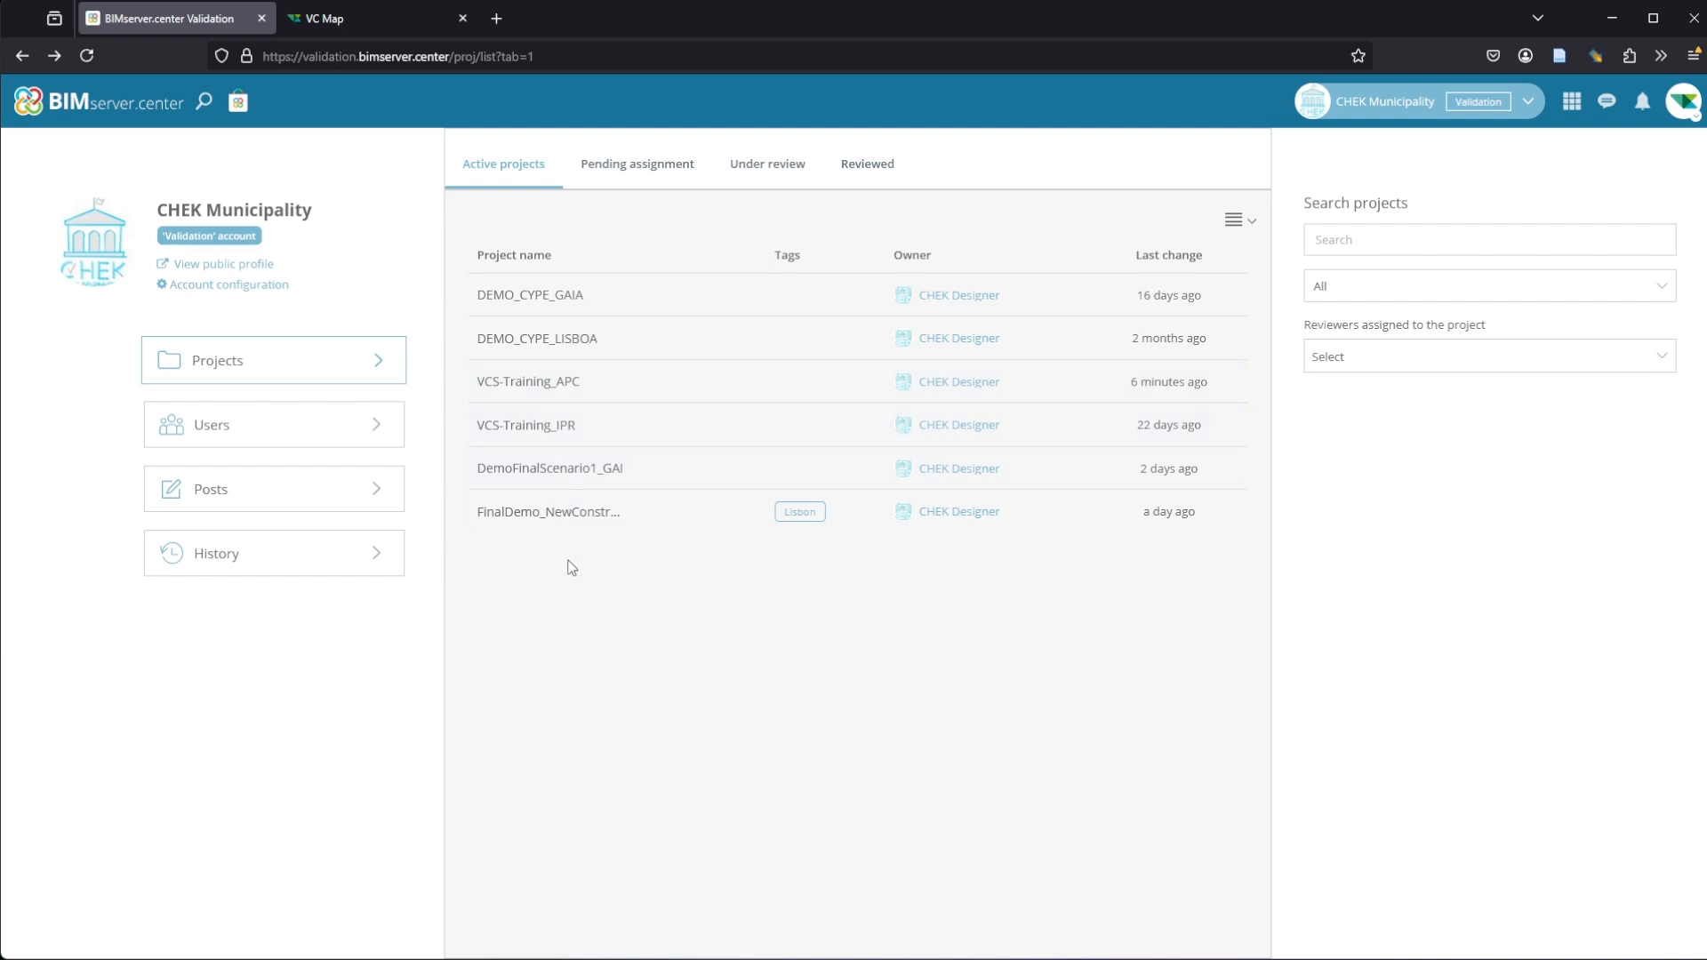
# Step: Add a reviewer from the account's reviewer list to the VCS-Training_APC project
pyautogui.click(598, 383)
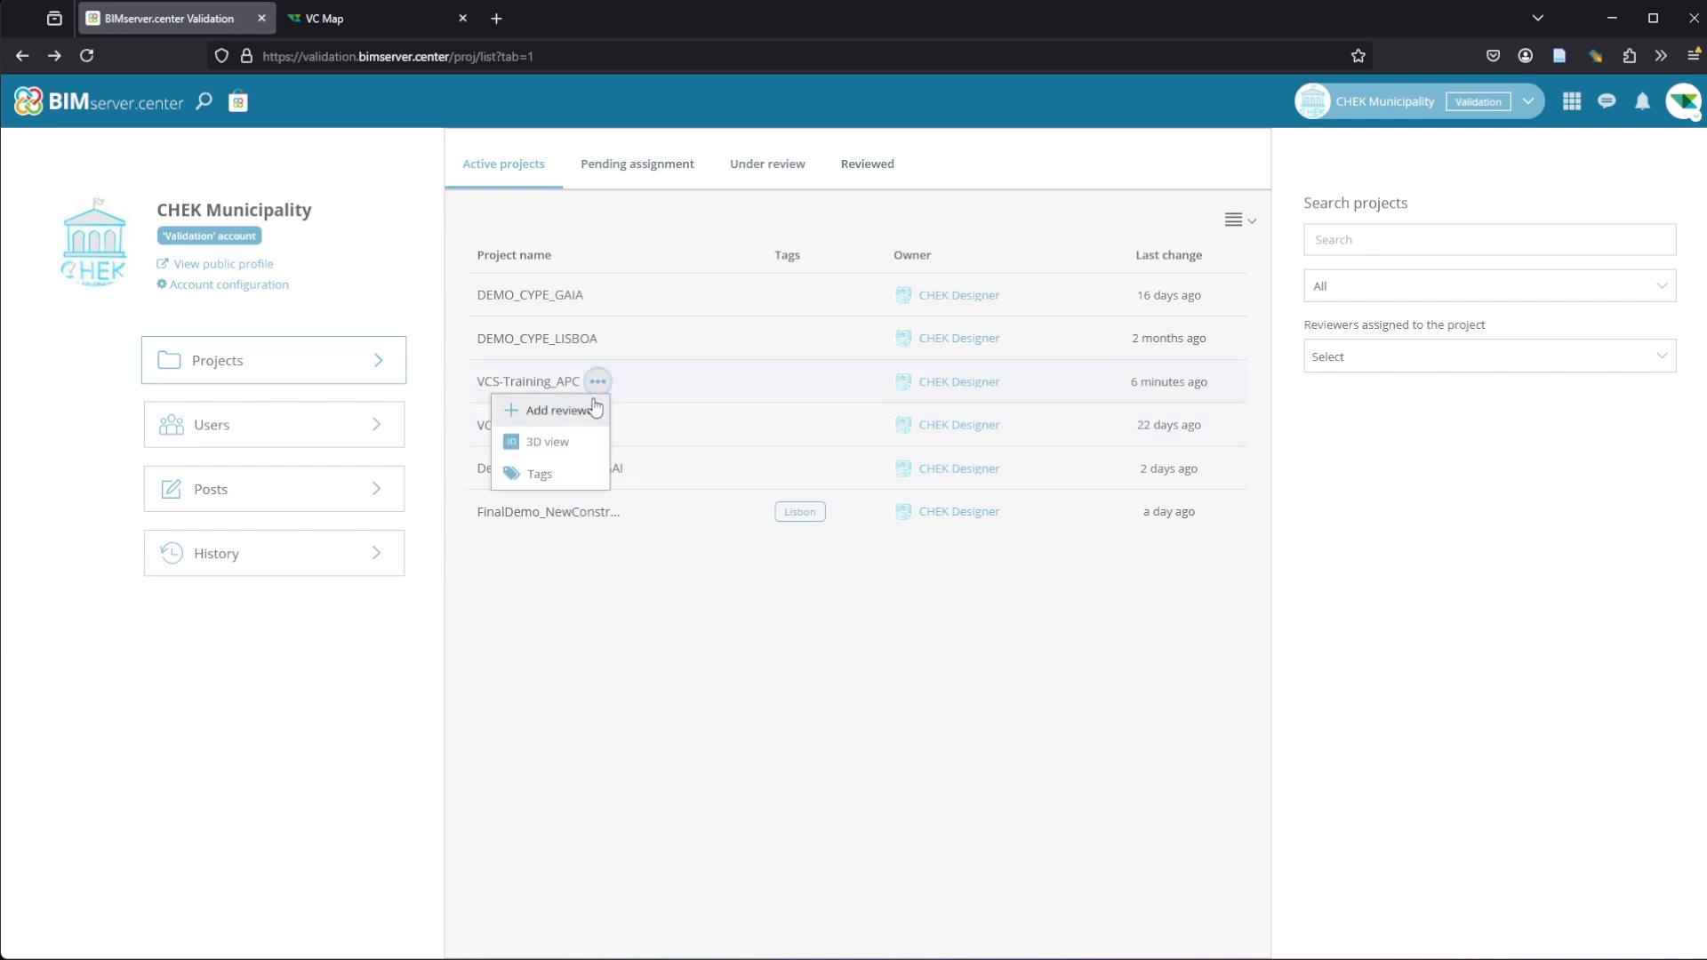
pyautogui.click(592, 406)
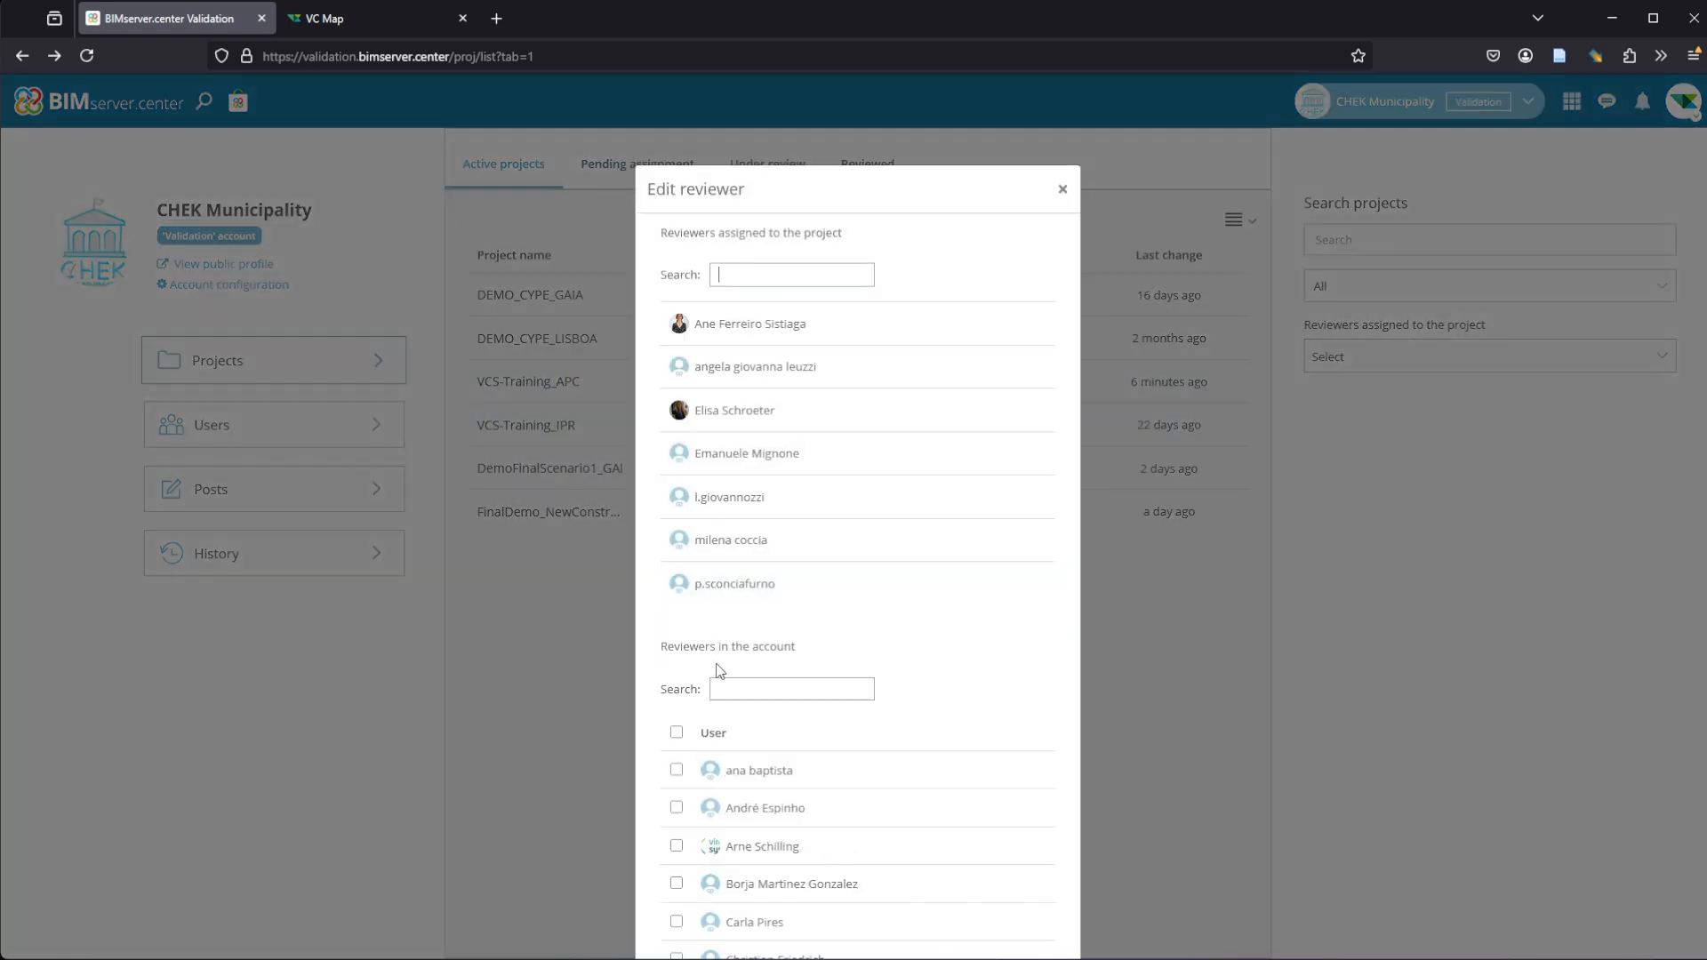
pyautogui.scroll(-3, 690, 683)
pyautogui.click(677, 612)
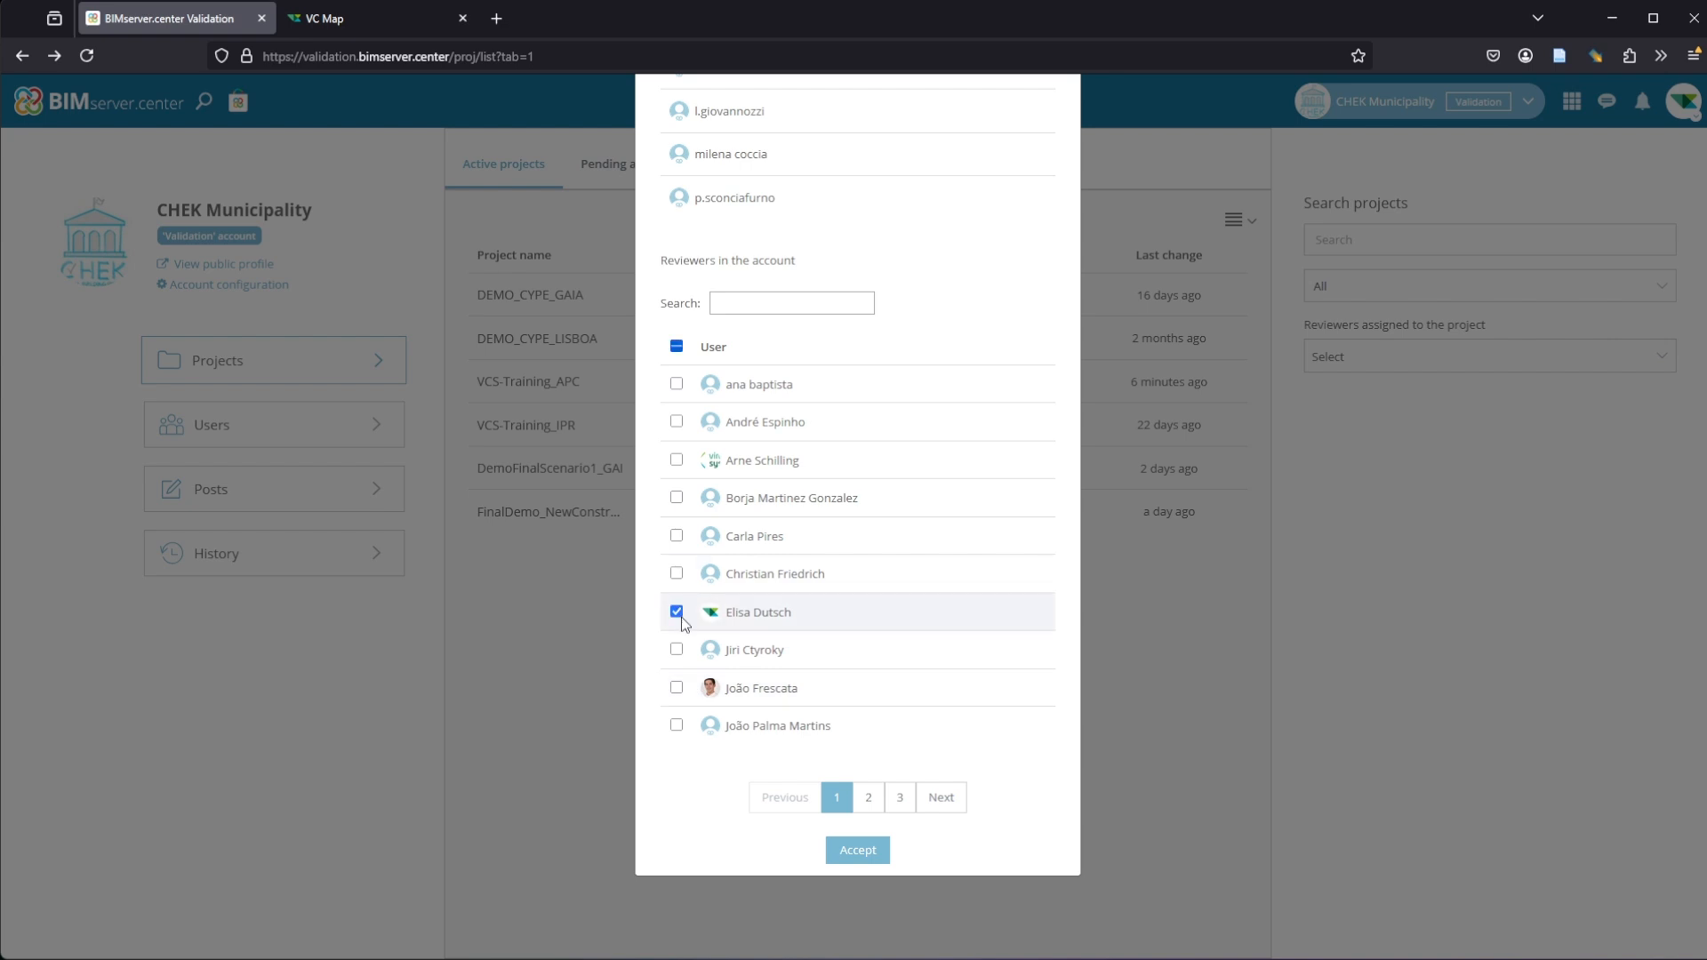
pyautogui.click(858, 850)
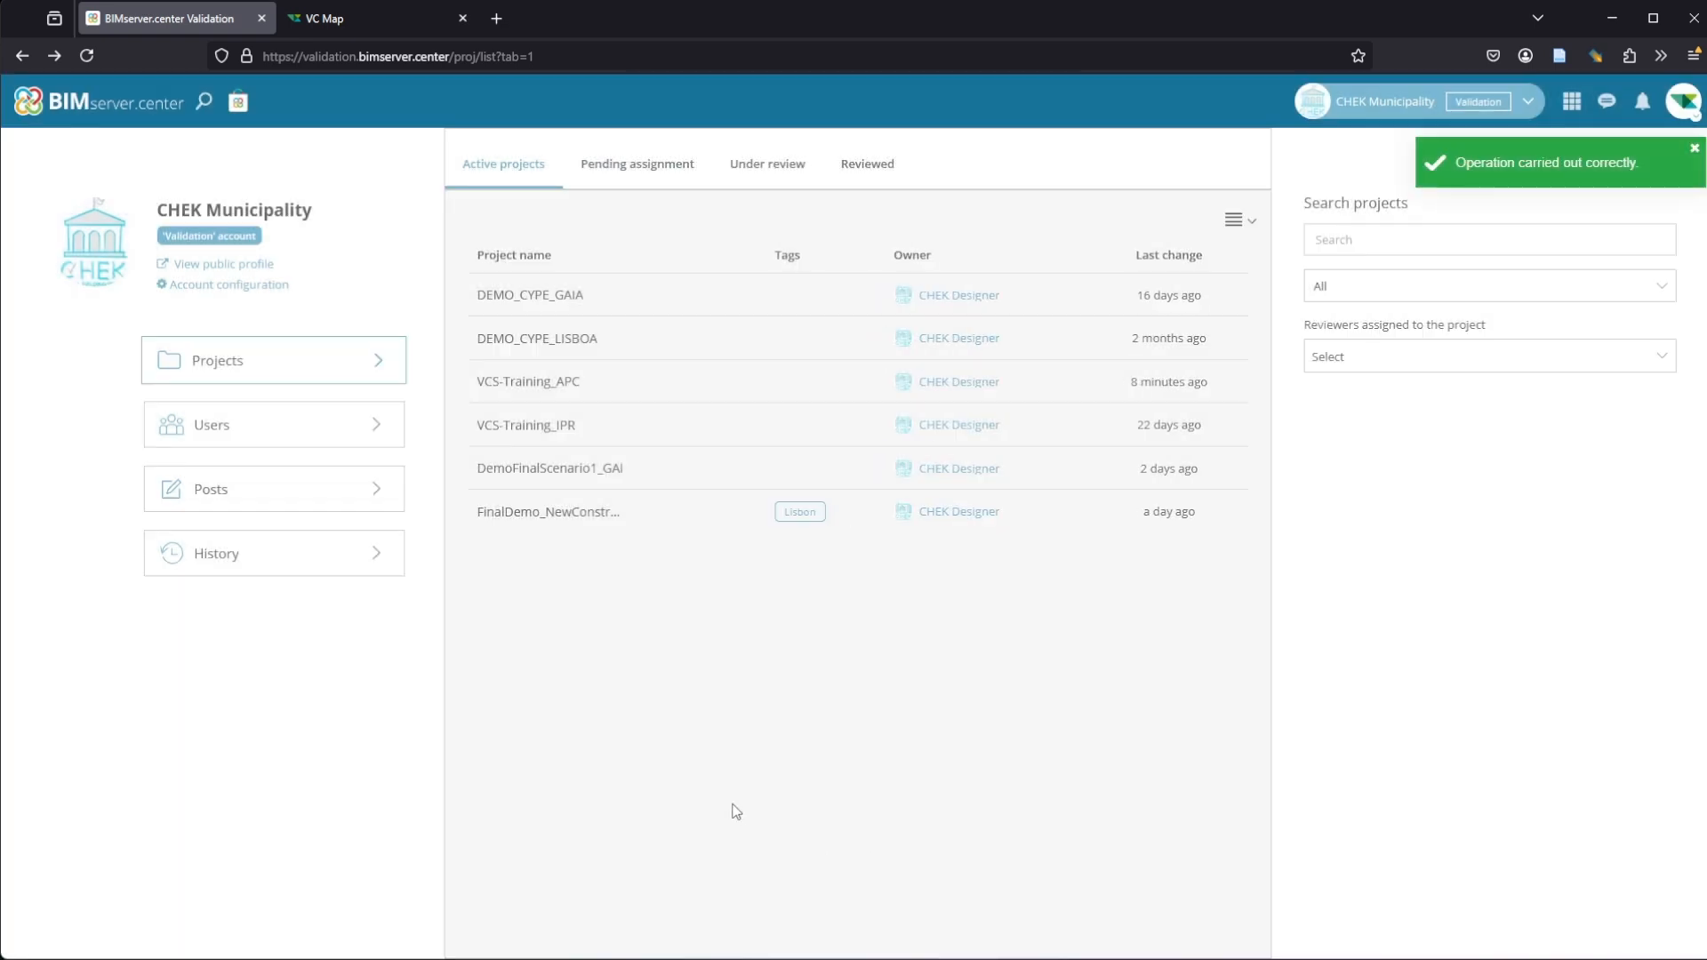
# Step: Assign the existing Ascoli Piceno tag to the VCS-Training_APC project
pyautogui.click(598, 384)
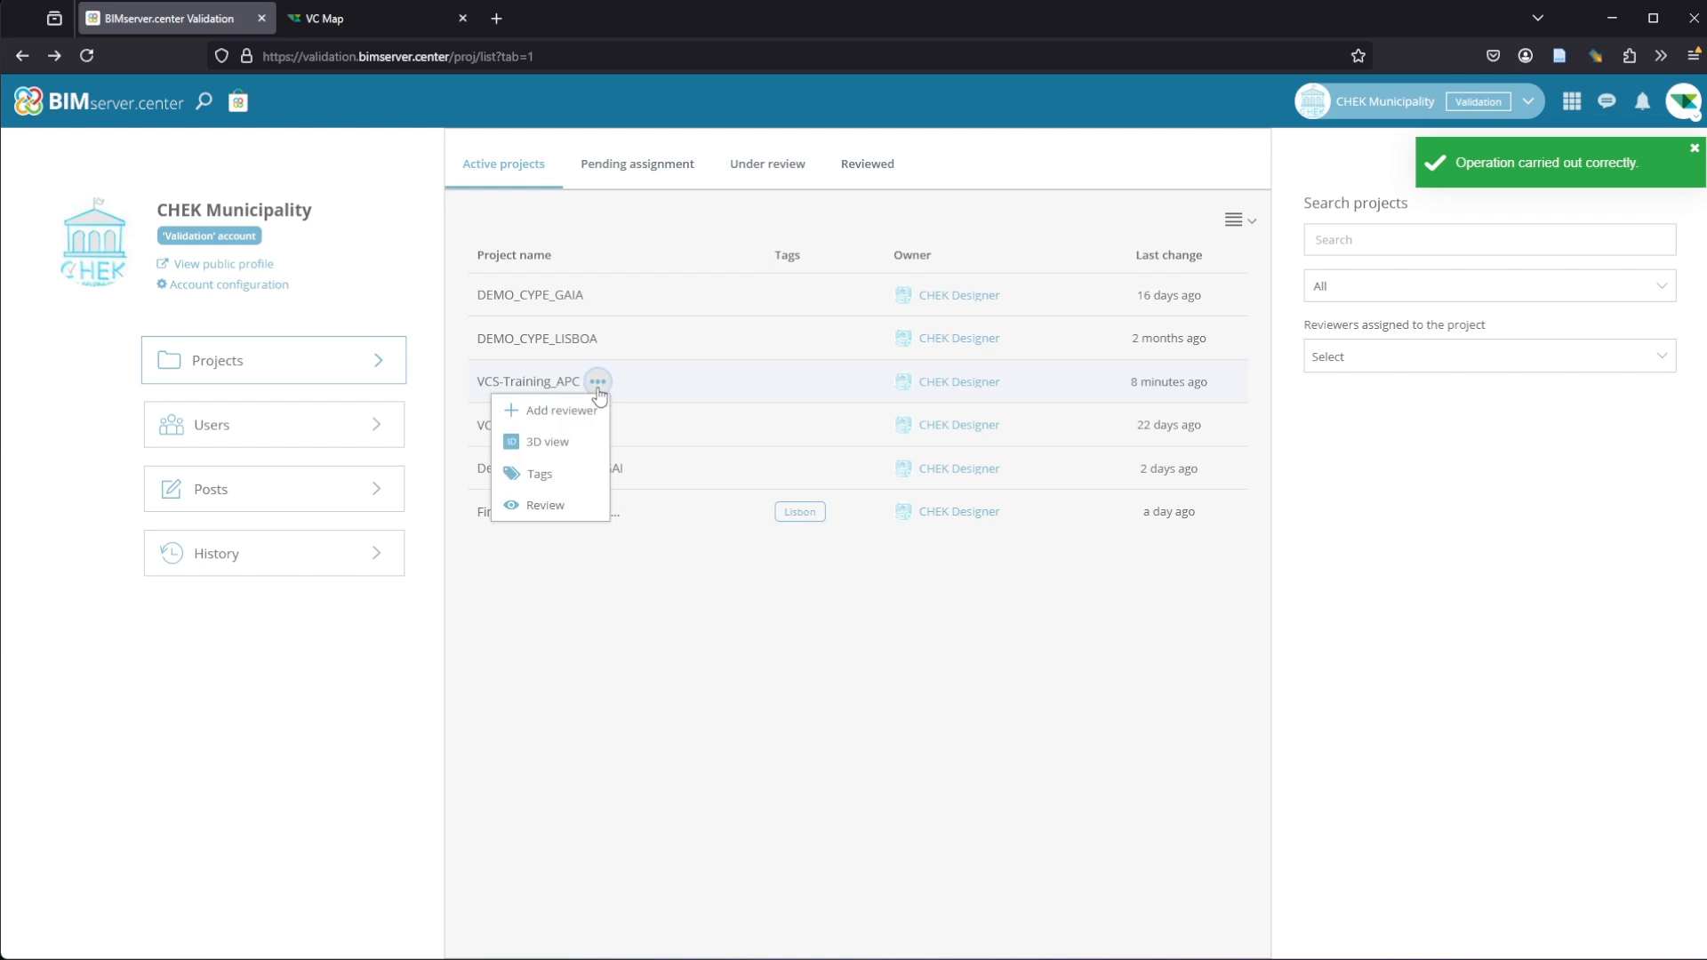
pyautogui.click(538, 471)
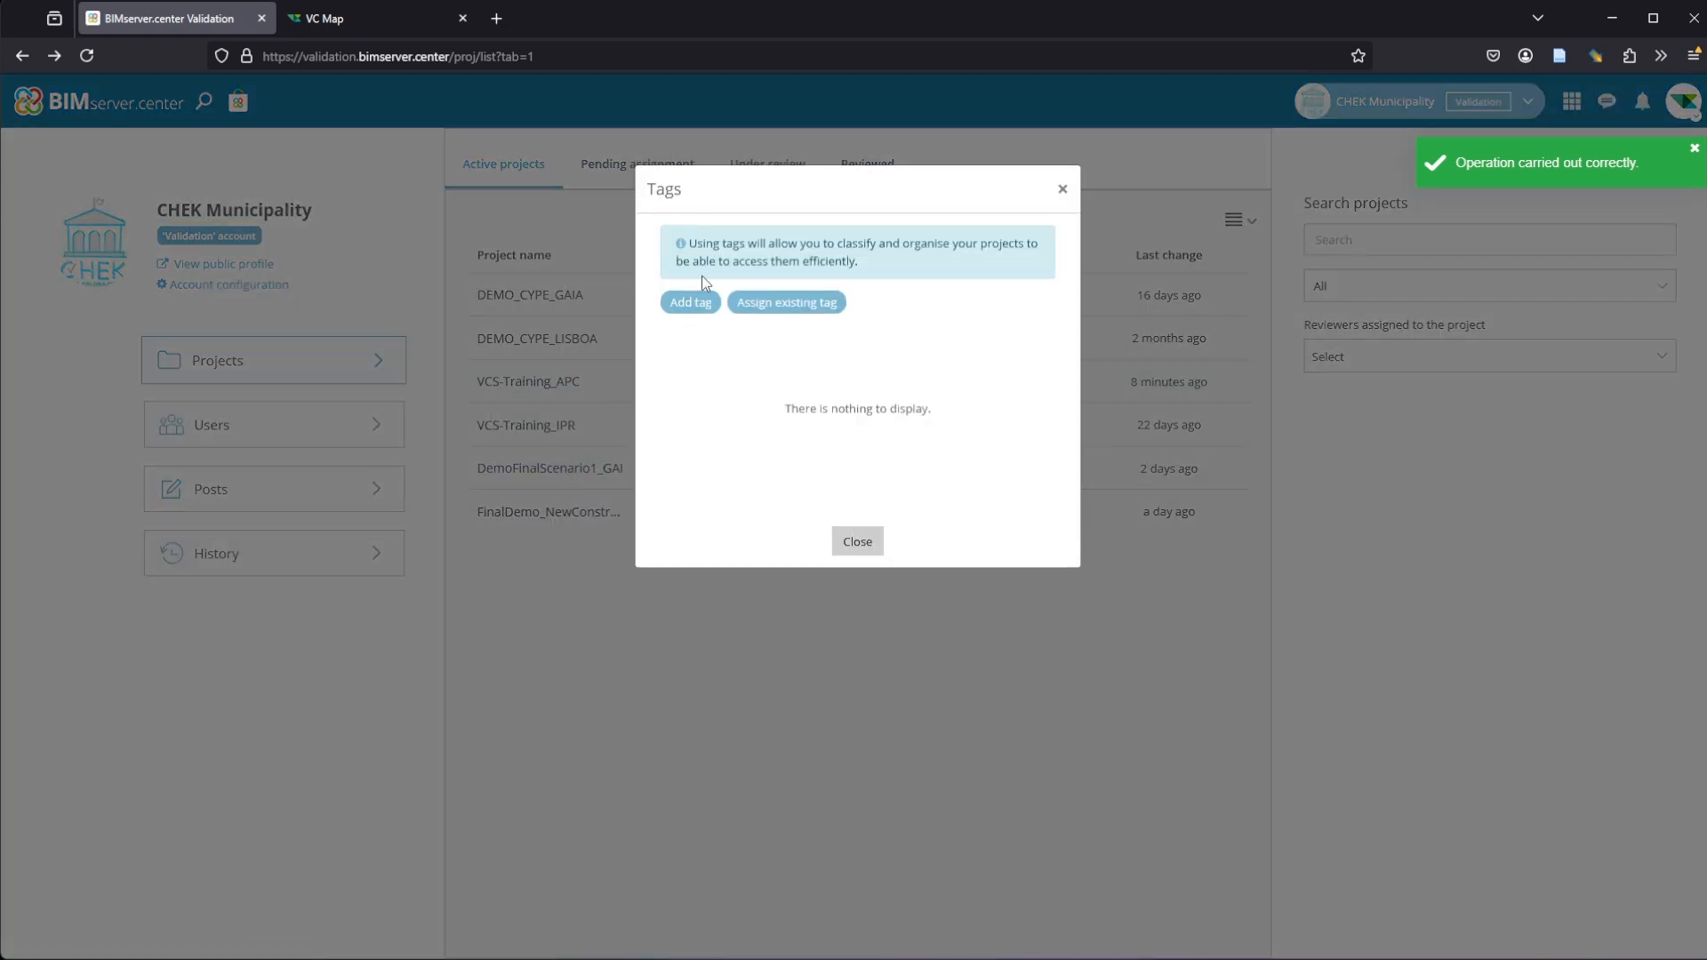
pyautogui.click(782, 304)
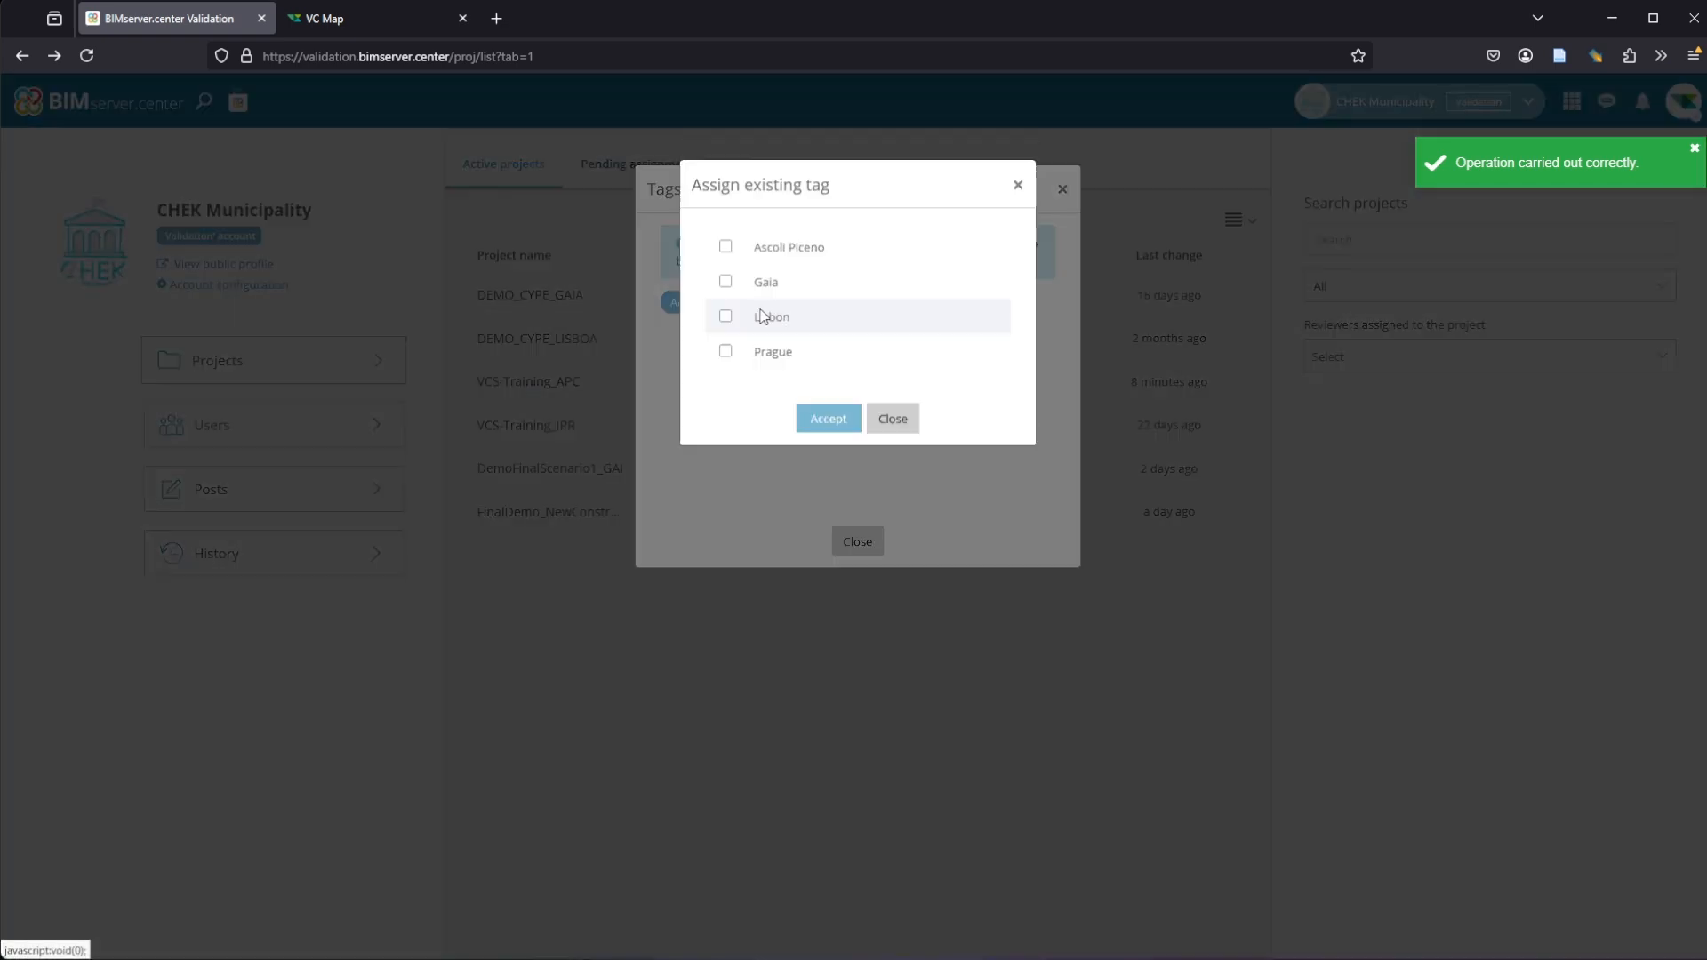
pyautogui.click(726, 251)
pyautogui.click(823, 425)
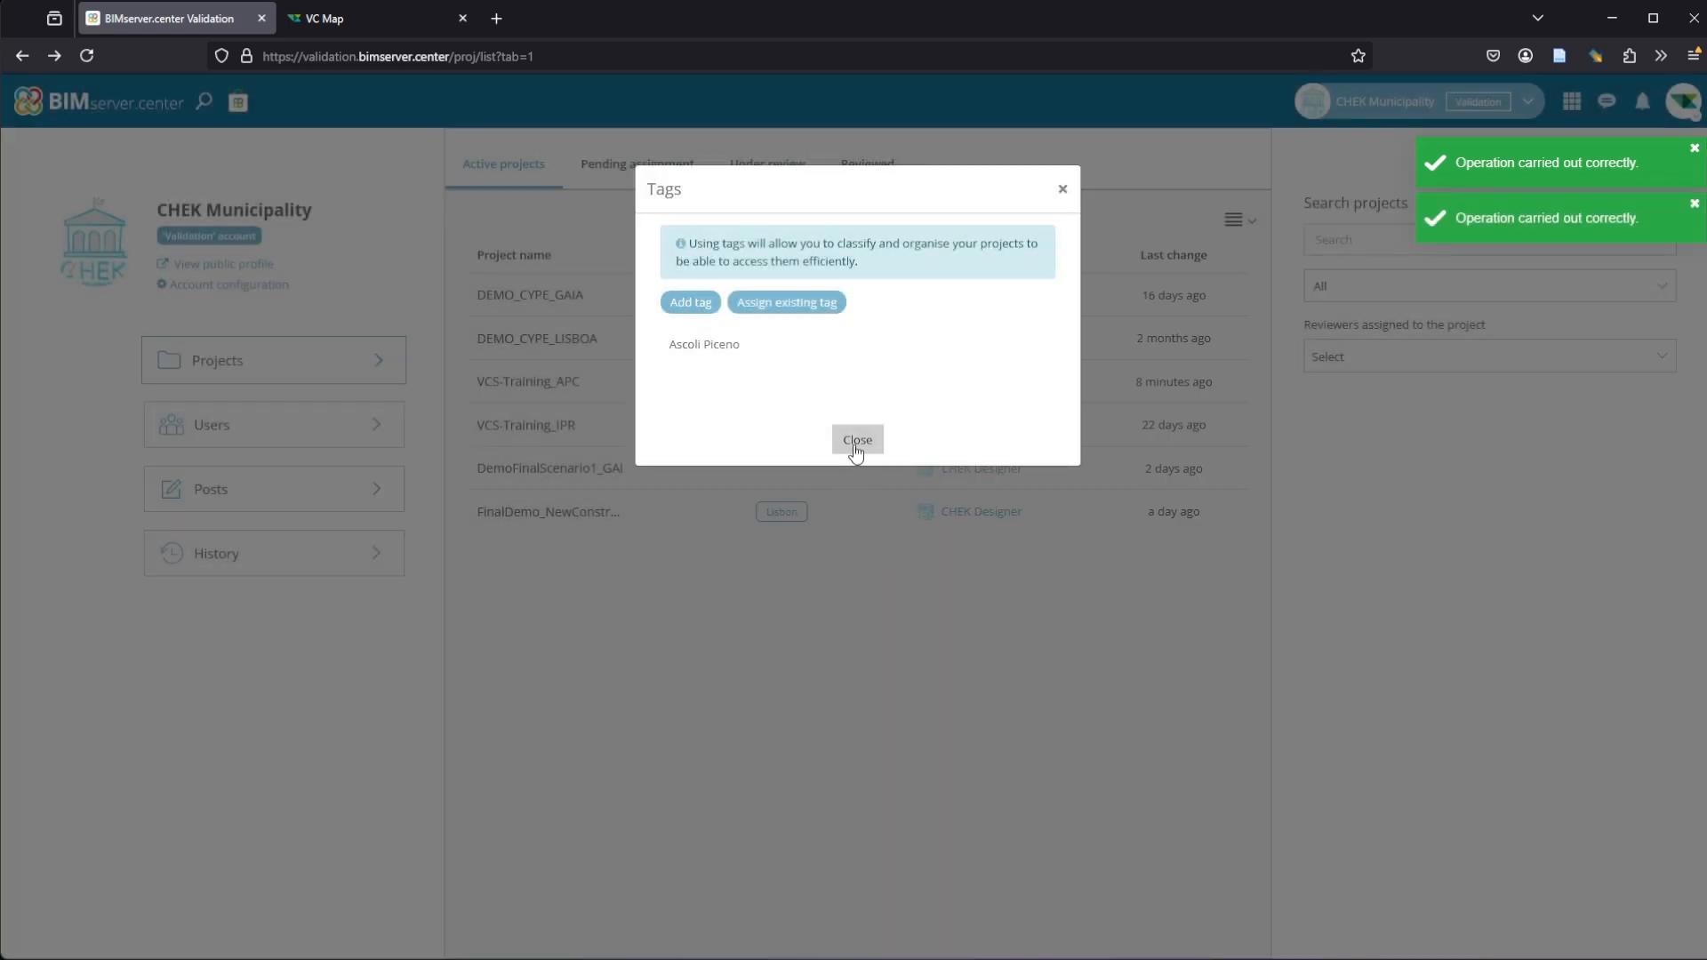
pyautogui.click(855, 443)
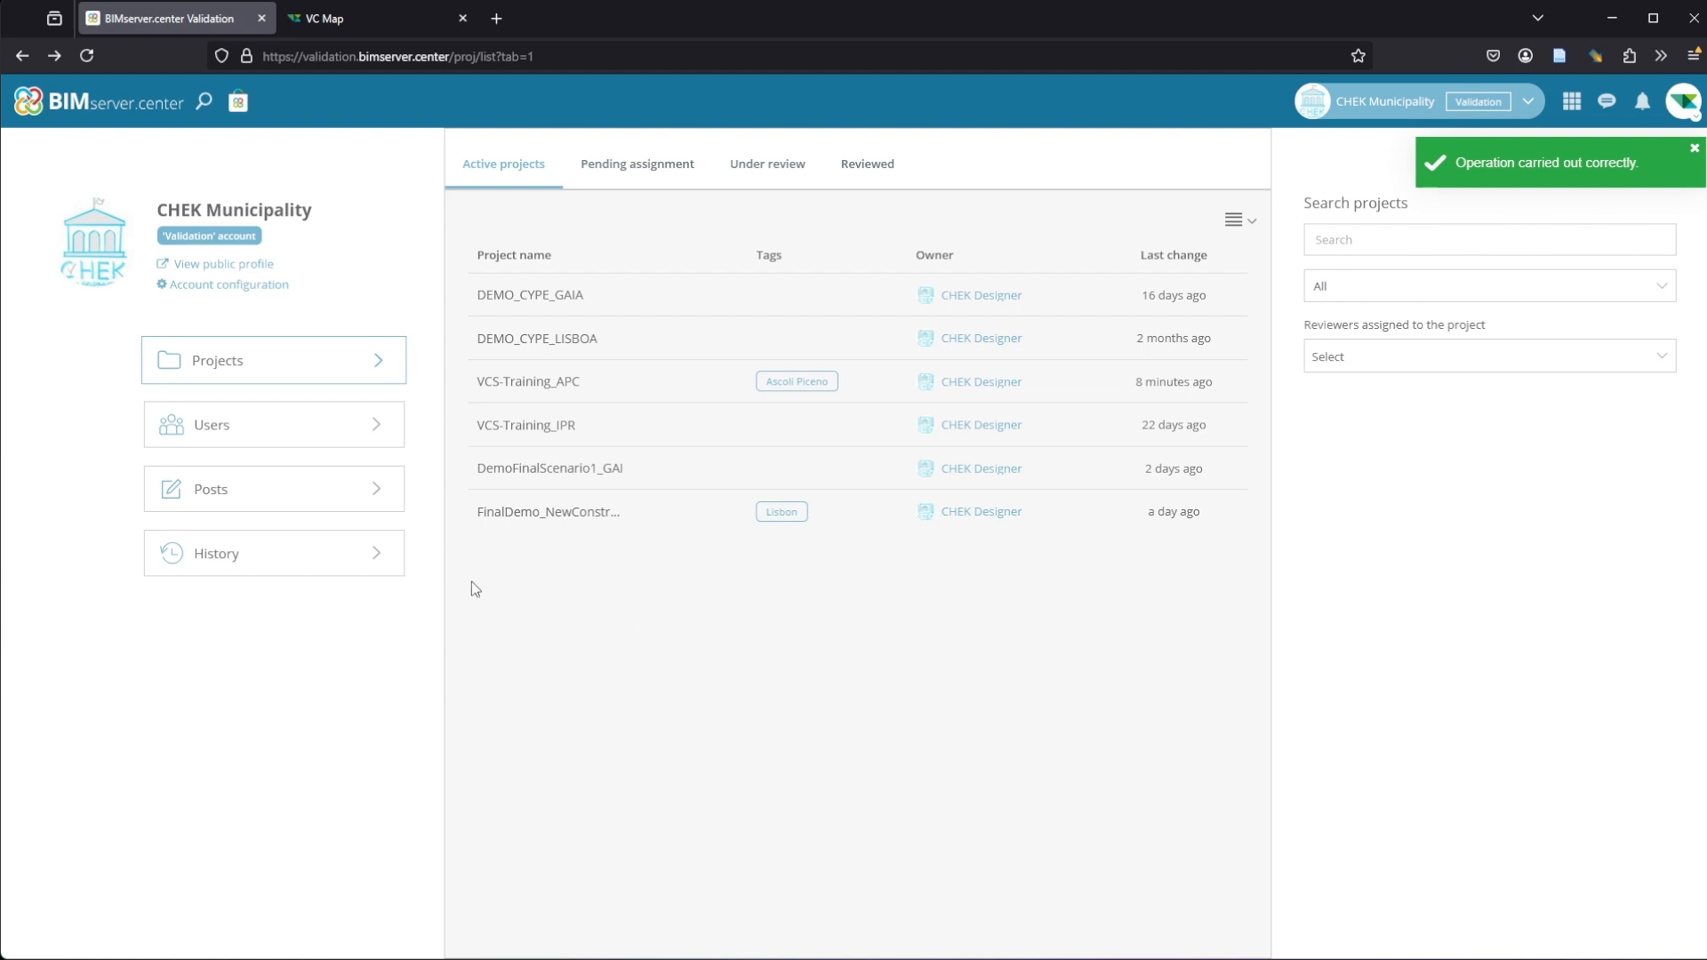
# Step: Switch to VC Map and load the VCS-Training_APC project of the CHEK Municipality organisation through the Chekdbp plugin
pyautogui.click(365, 13)
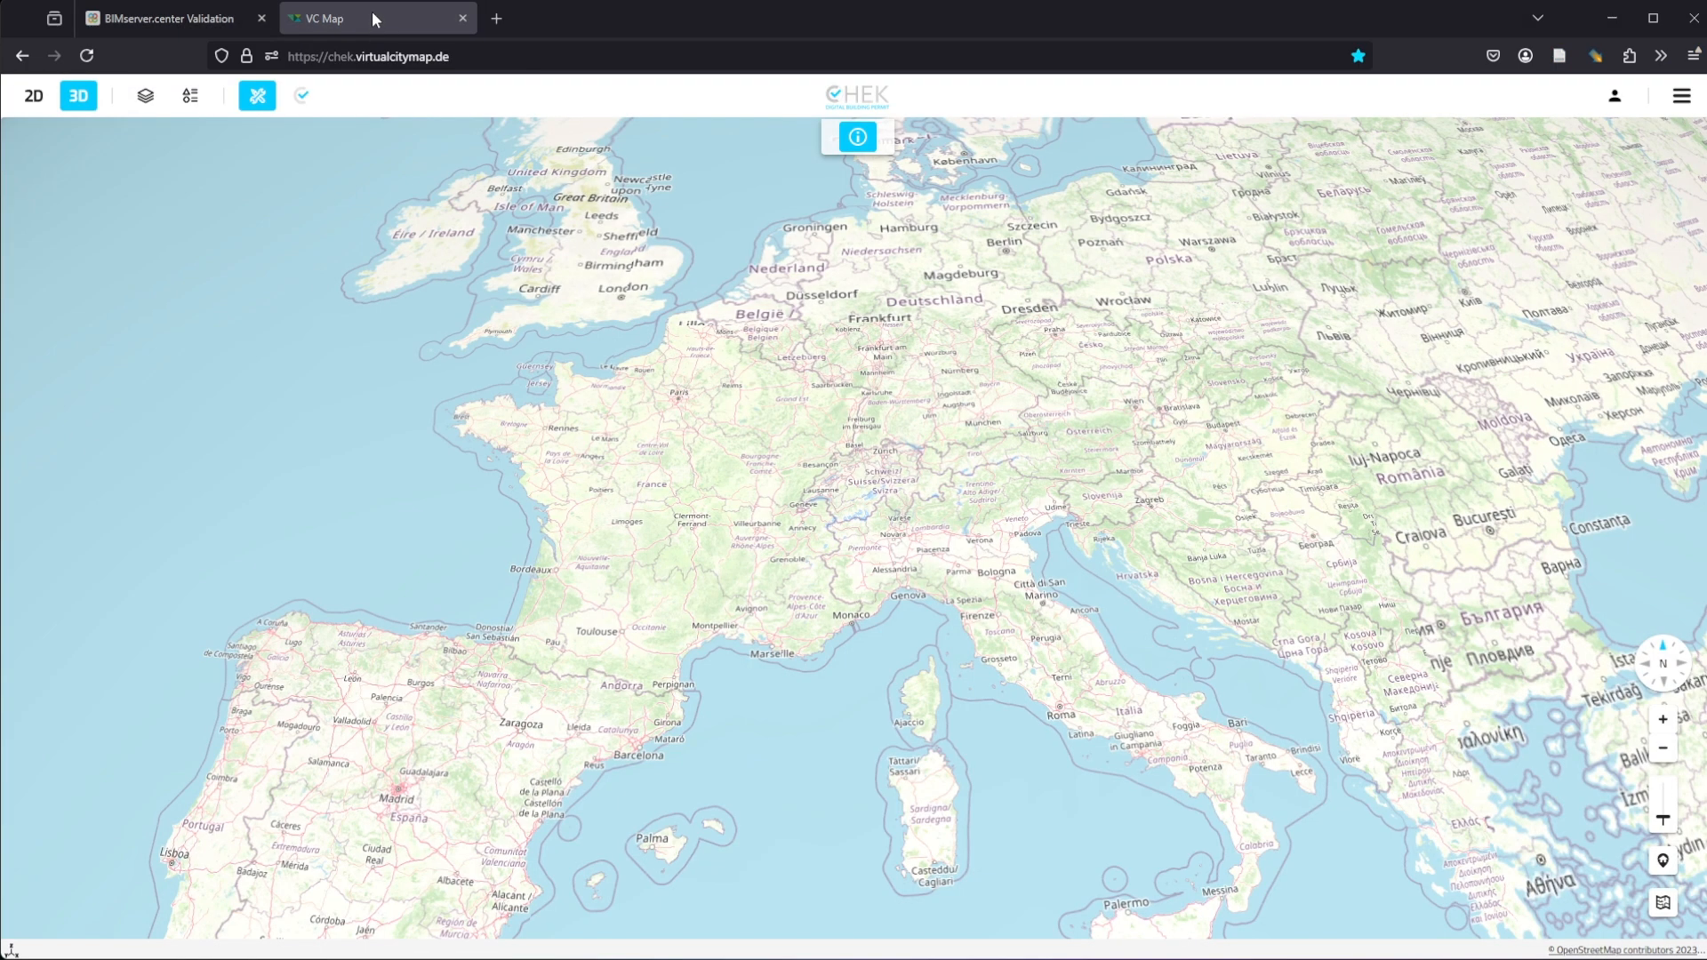
pyautogui.click(298, 98)
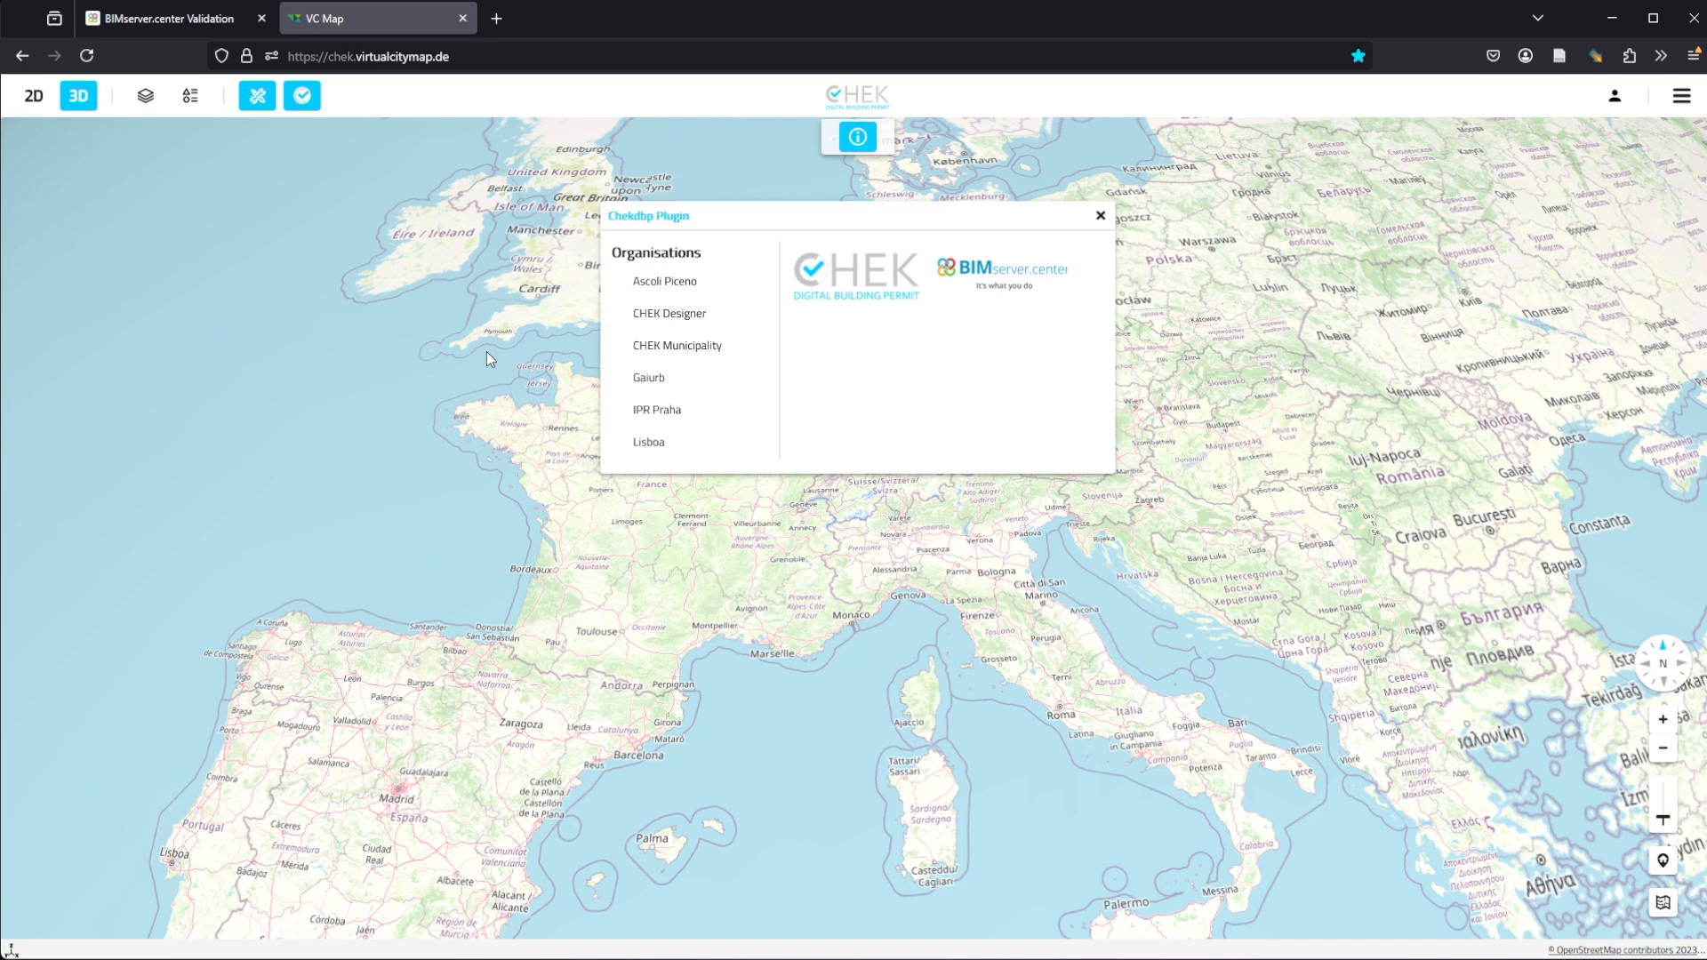
pyautogui.click(722, 353)
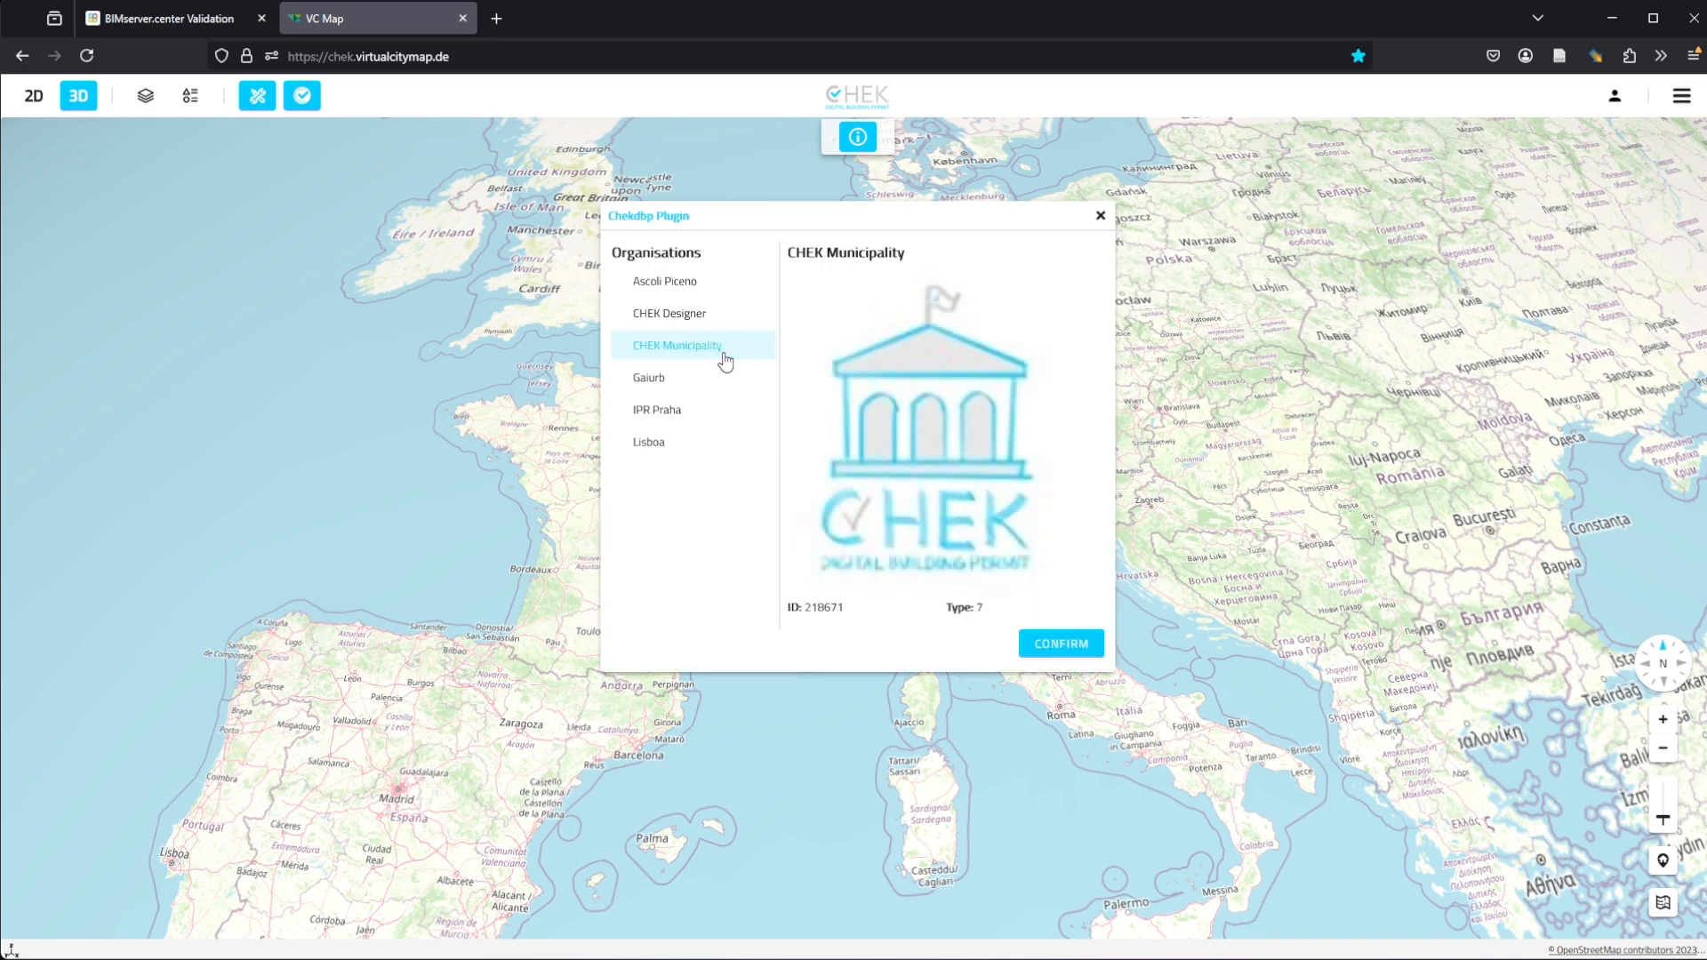
pyautogui.click(1049, 646)
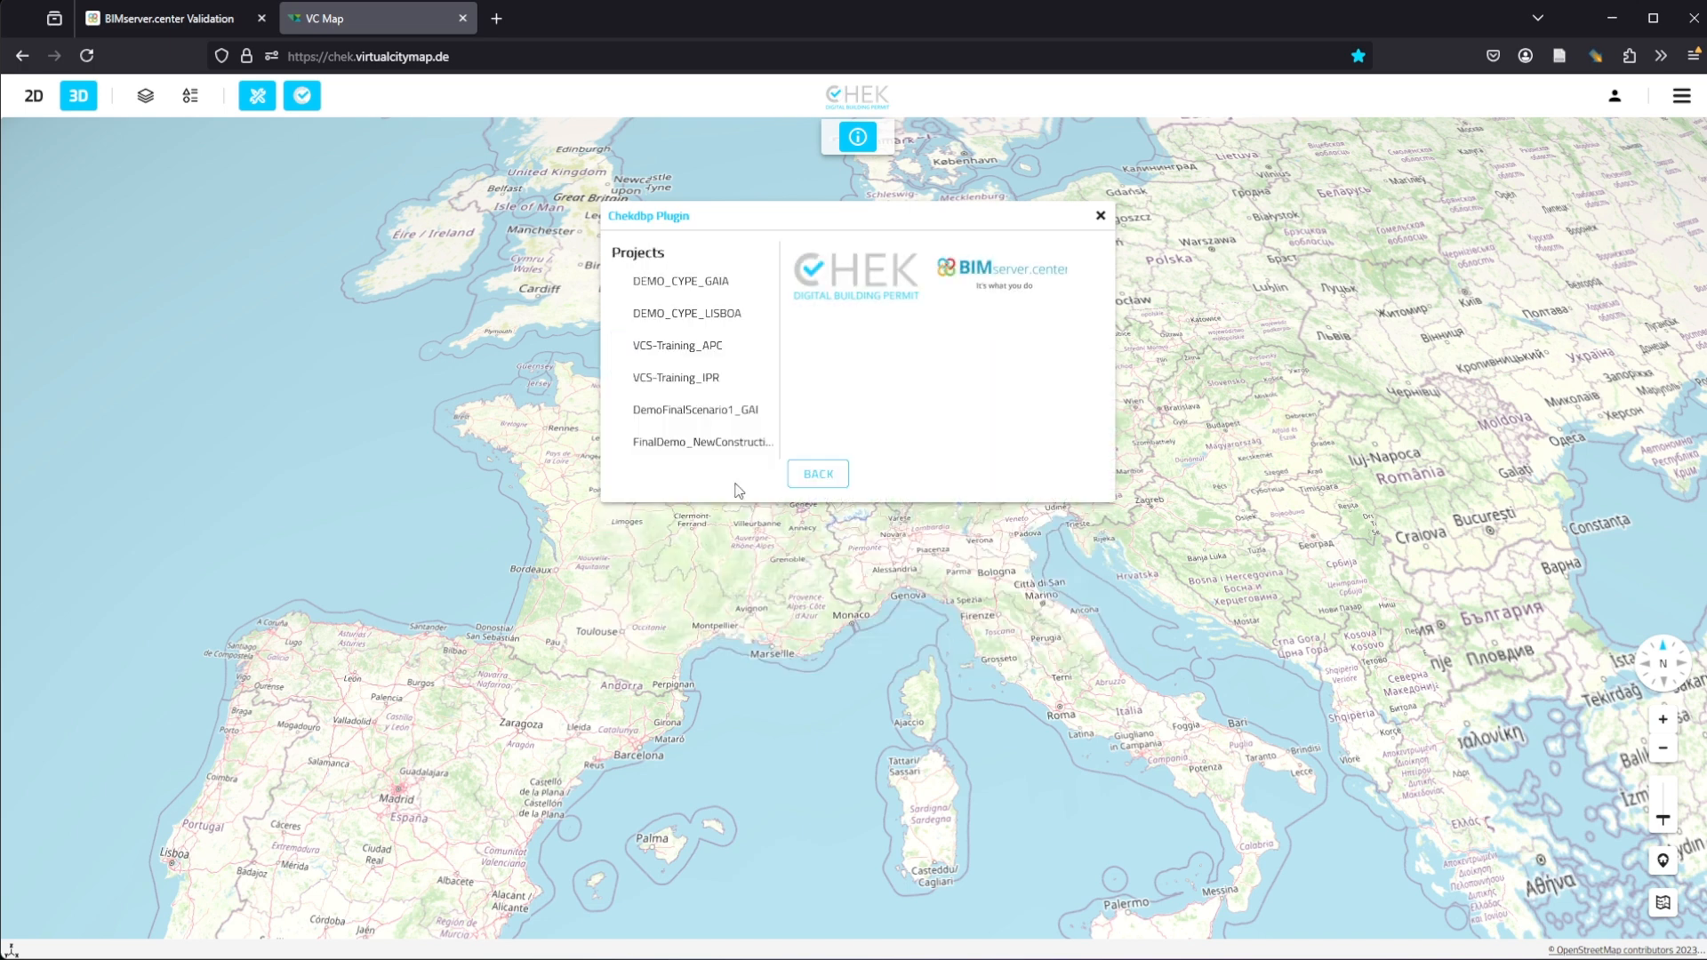
pyautogui.click(693, 347)
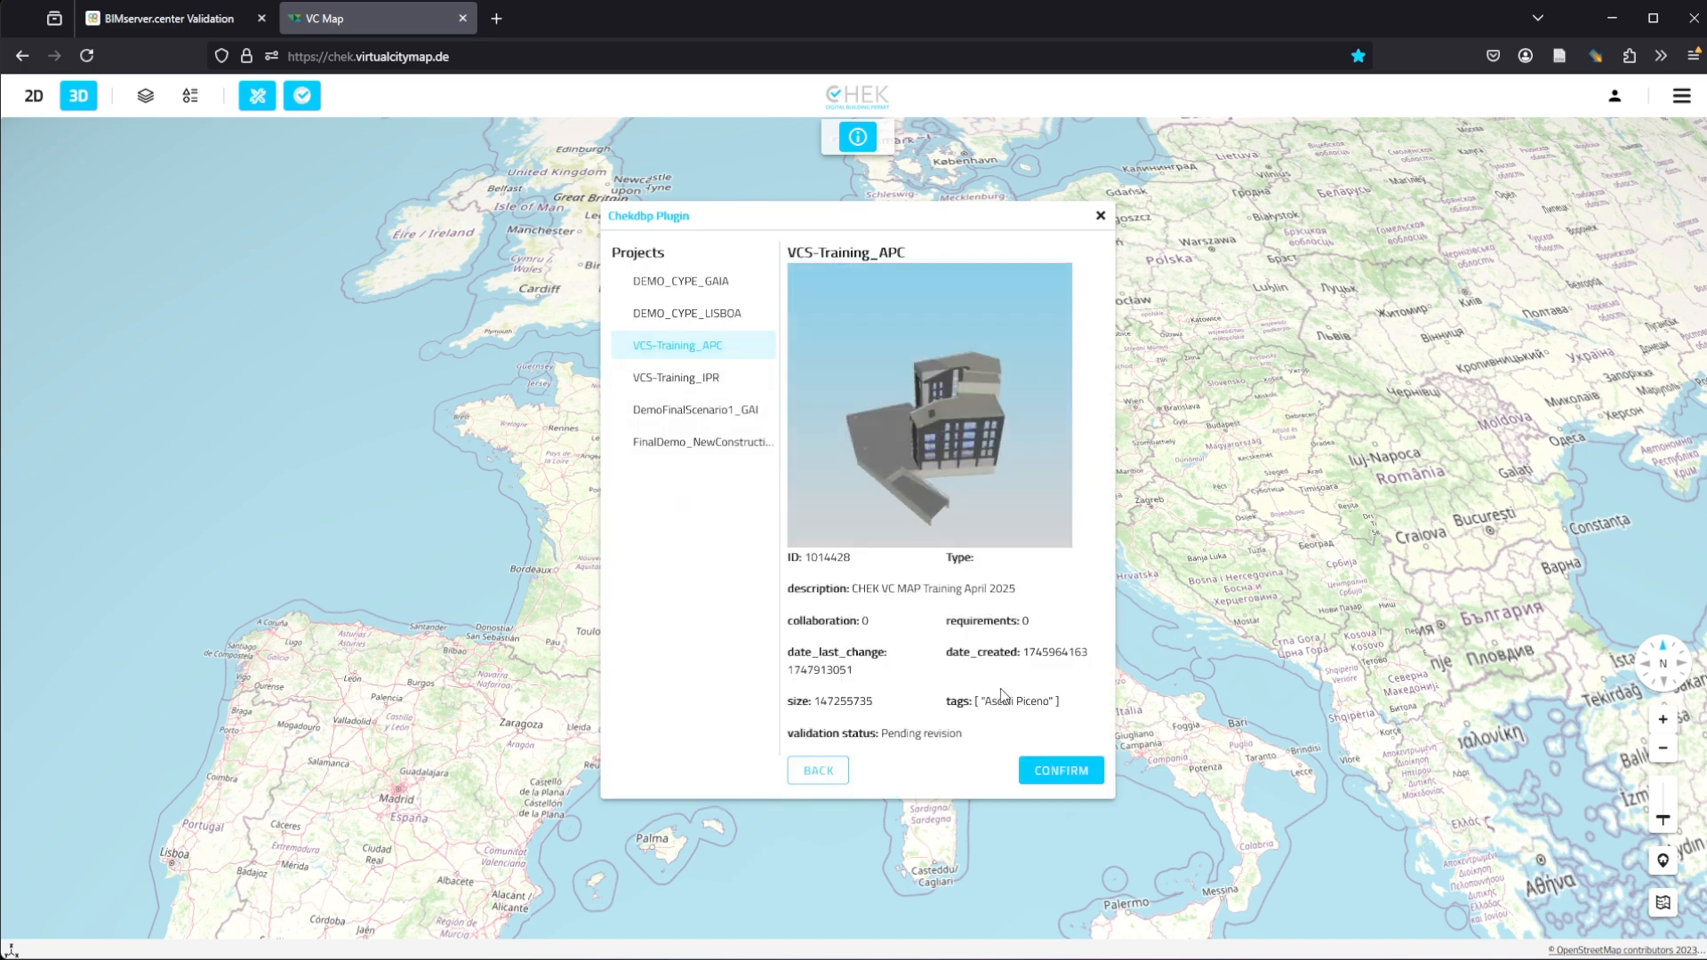
pyautogui.click(1033, 766)
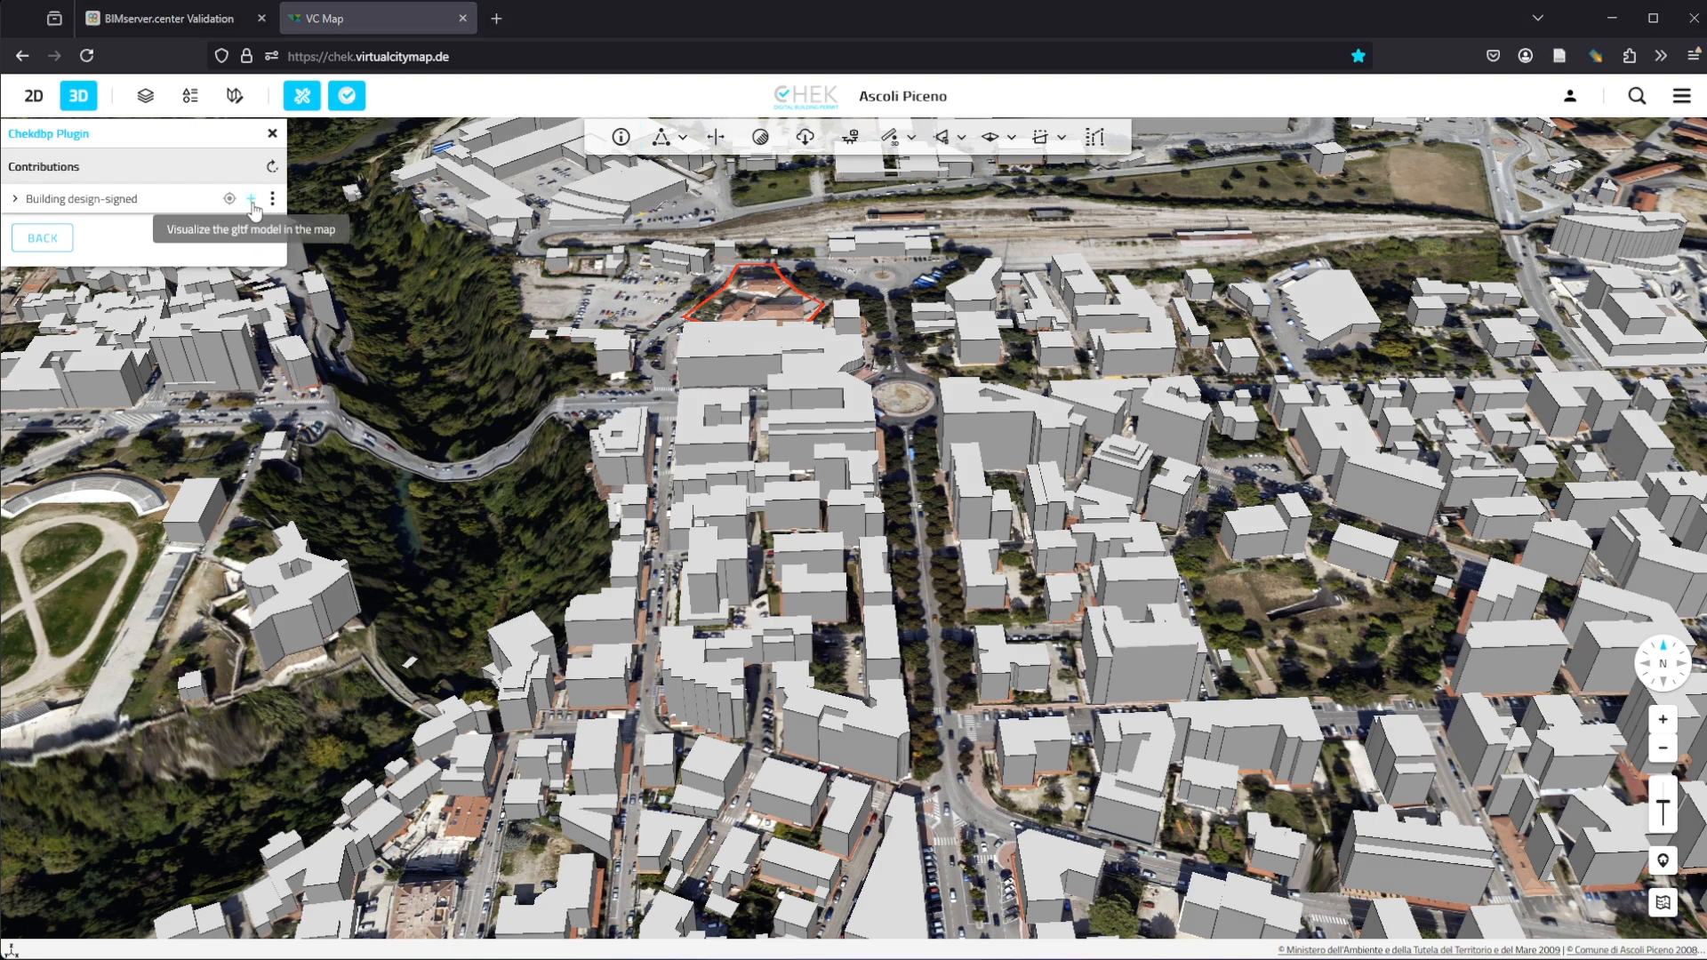
# Step: Show the Building design-signed glTF model in the map and orbit around it
pyautogui.click(252, 201)
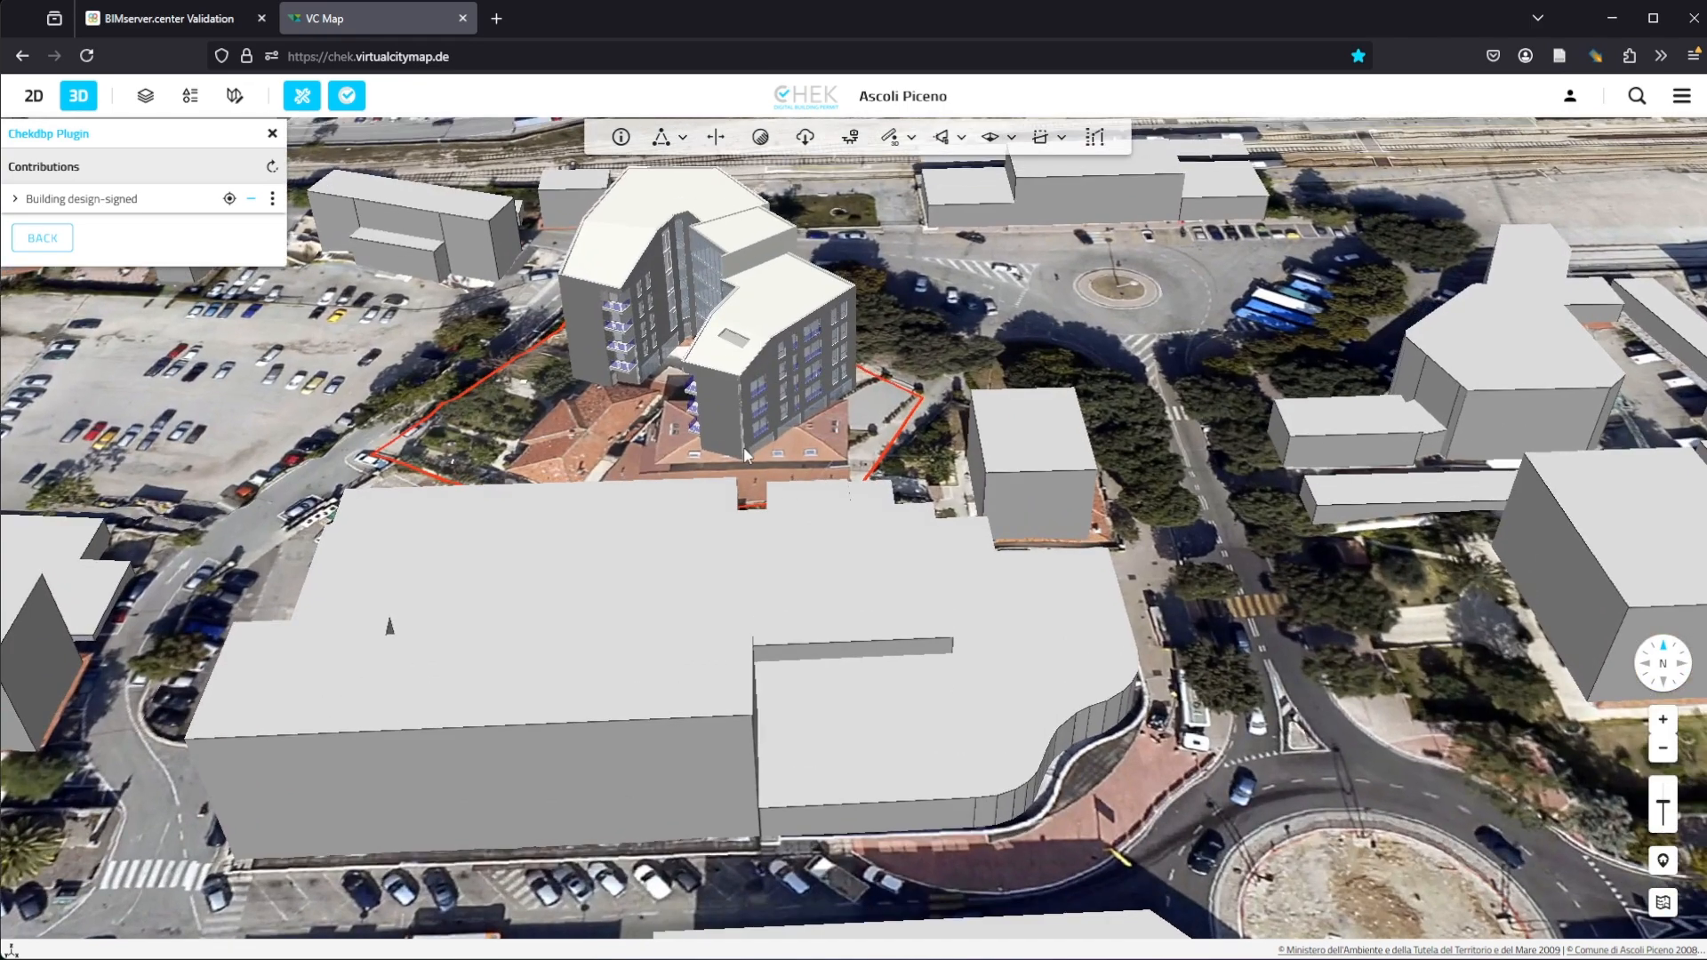
pyautogui.moveTo(734, 340); pyautogui.dragTo(747, 452)
pyautogui.moveTo(752, 454); pyautogui.dragTo(515, 440, button='middle')
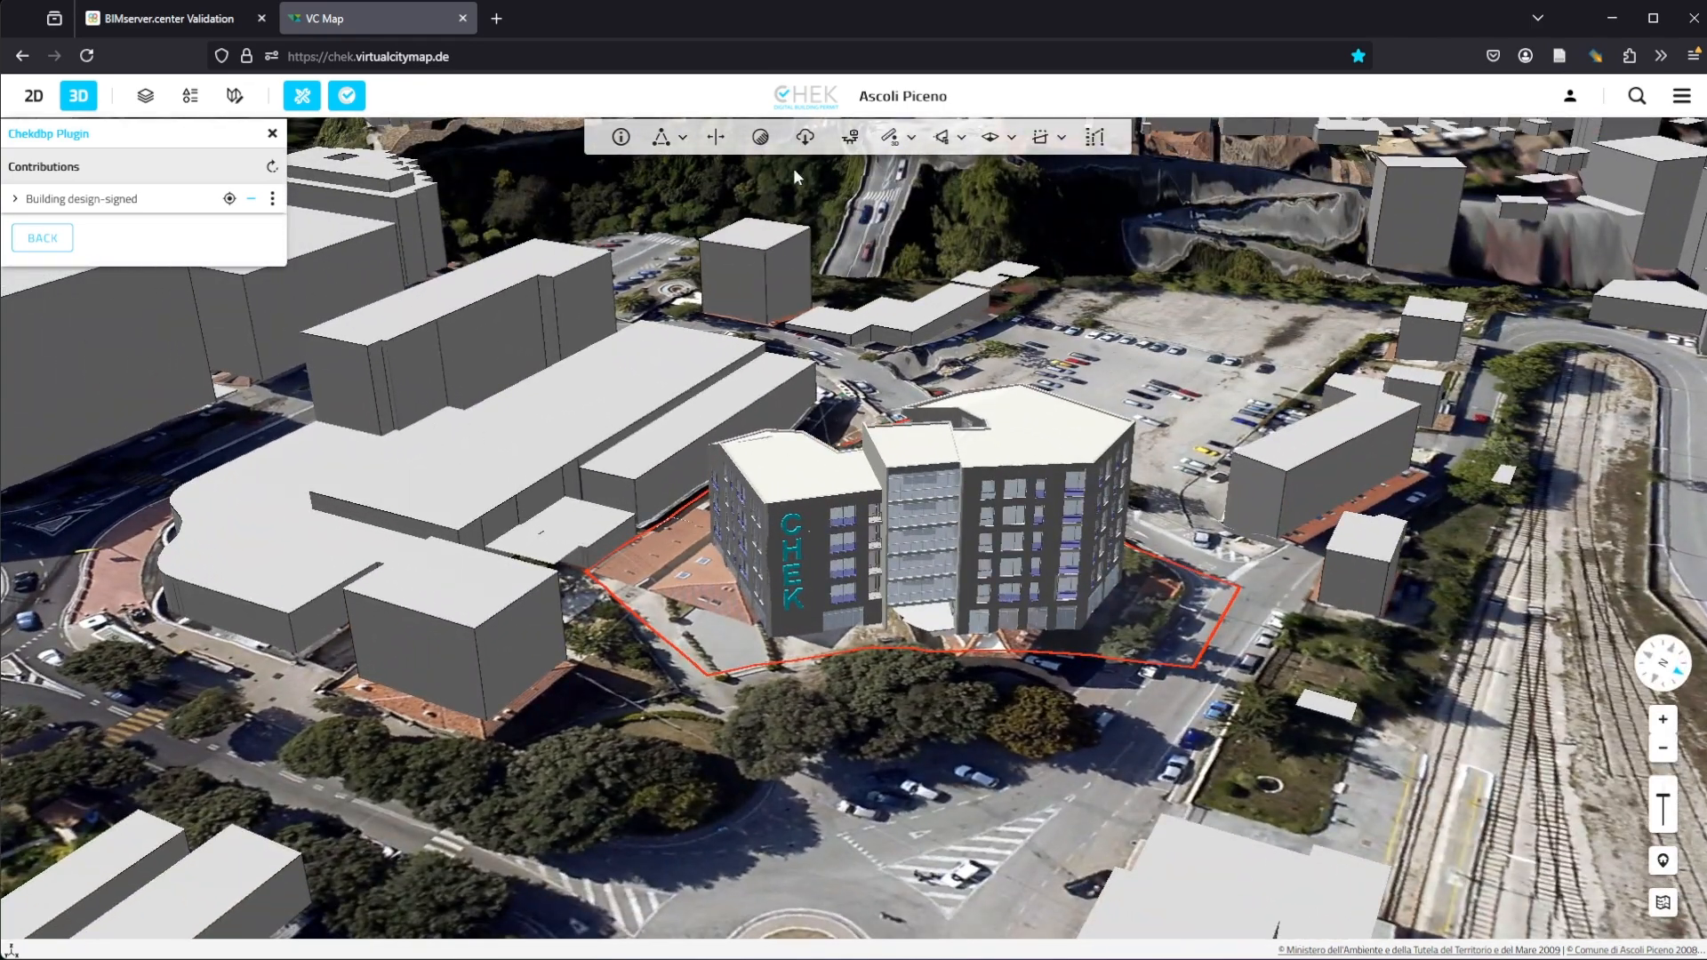
# Step: Preview the building's shadows with the shadow tool at 13:17, then turn the tool off
pyautogui.click(760, 136)
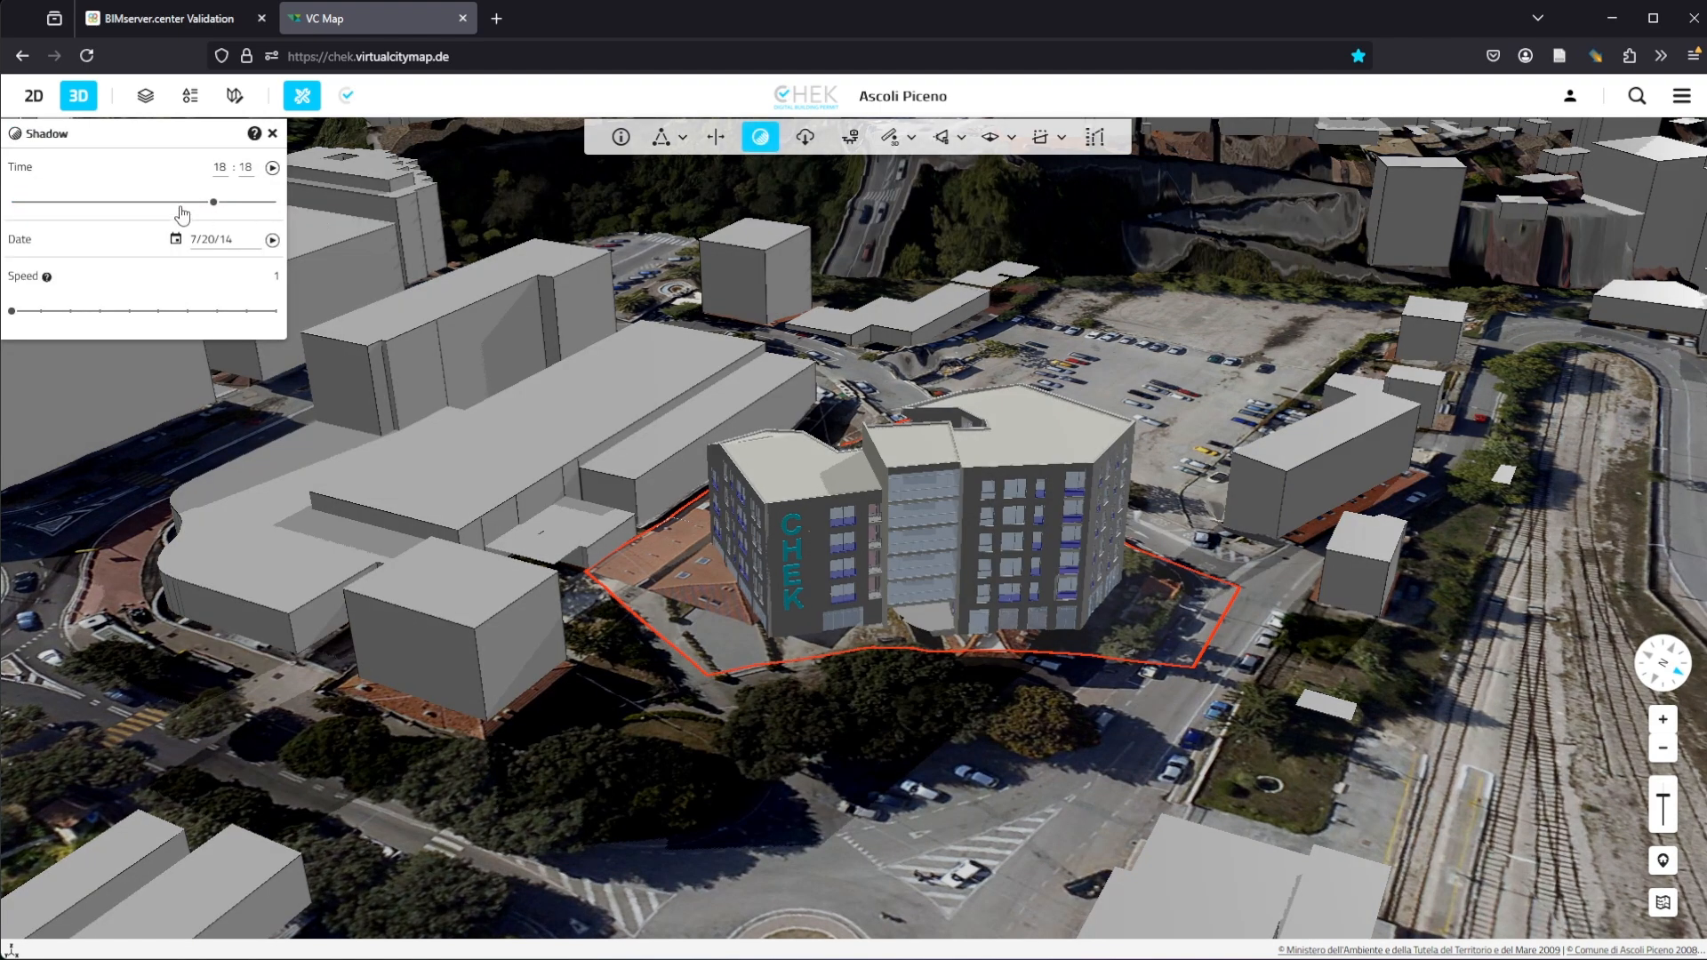
pyautogui.moveTo(213, 203); pyautogui.dragTo(159, 202)
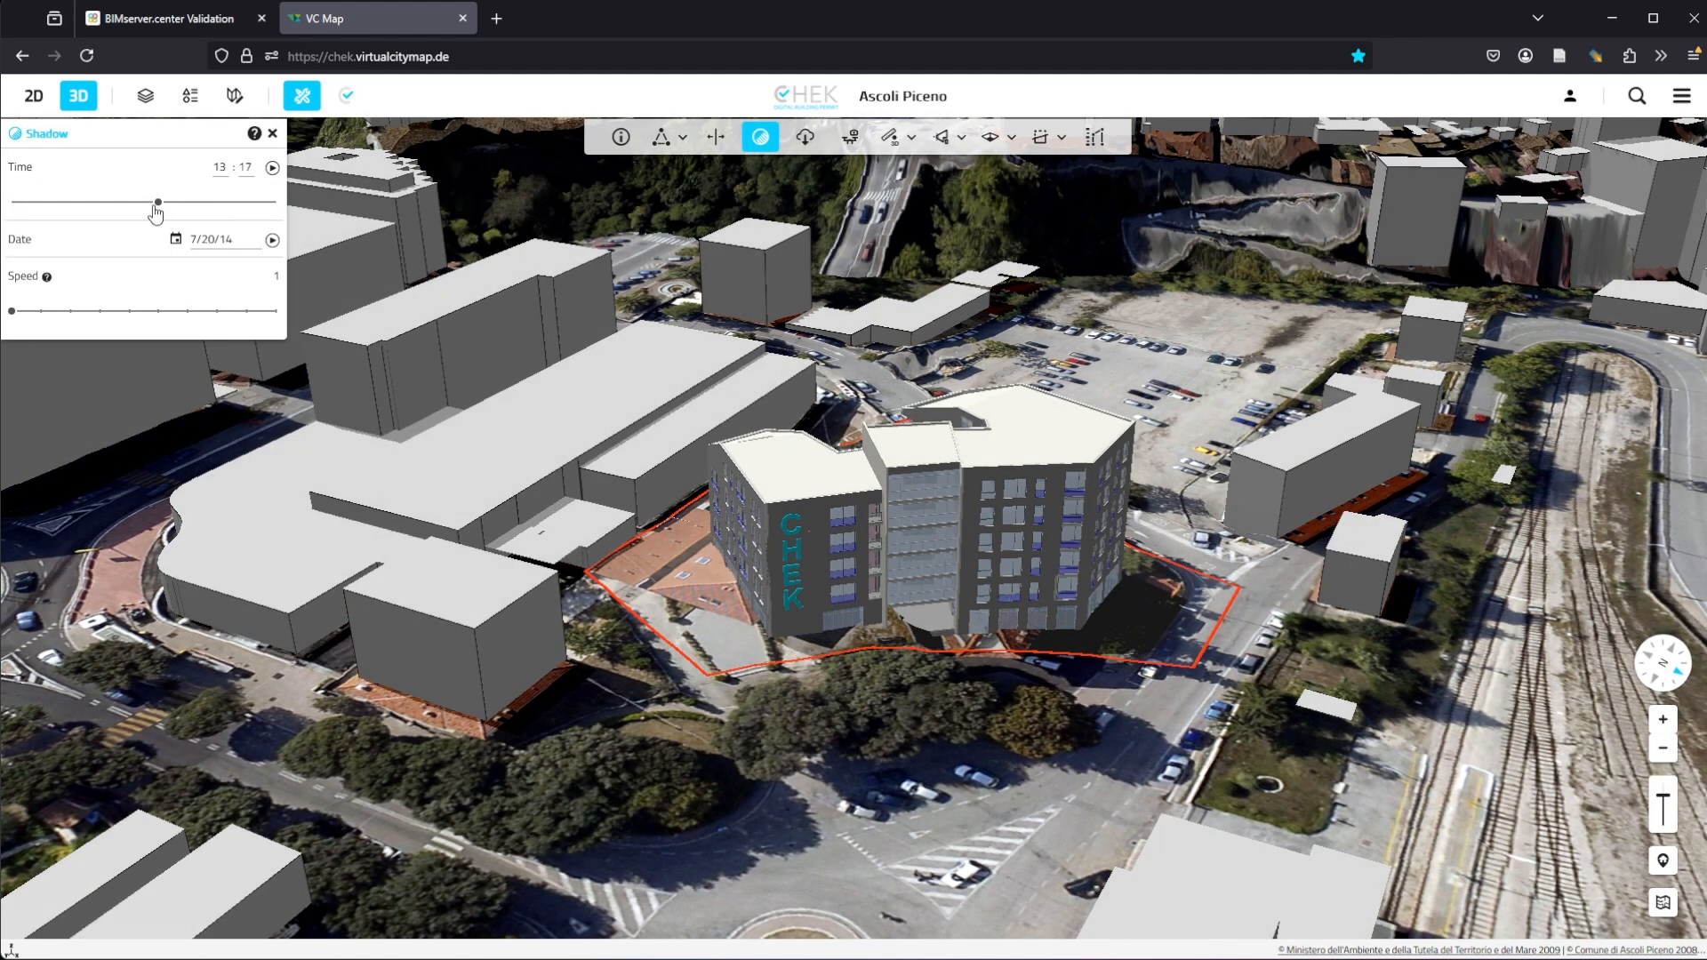
pyautogui.click(761, 140)
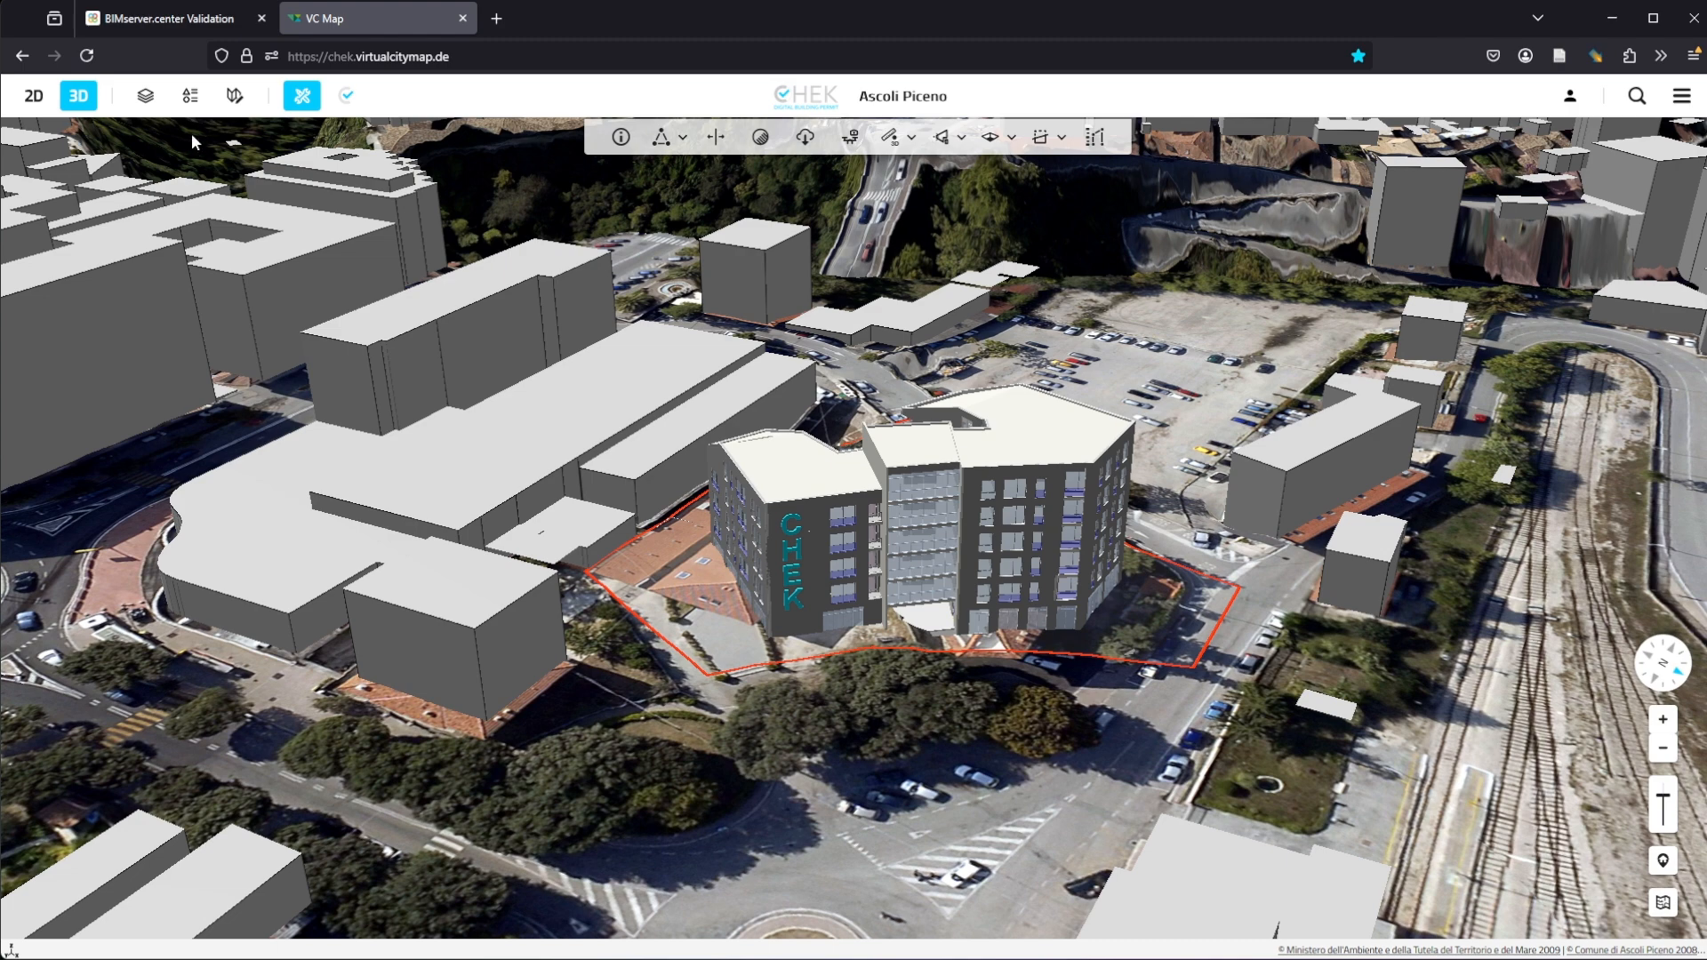
# Step: Hide the glTF model and show the LoD3 semantic model of the building design
pyautogui.click(346, 95)
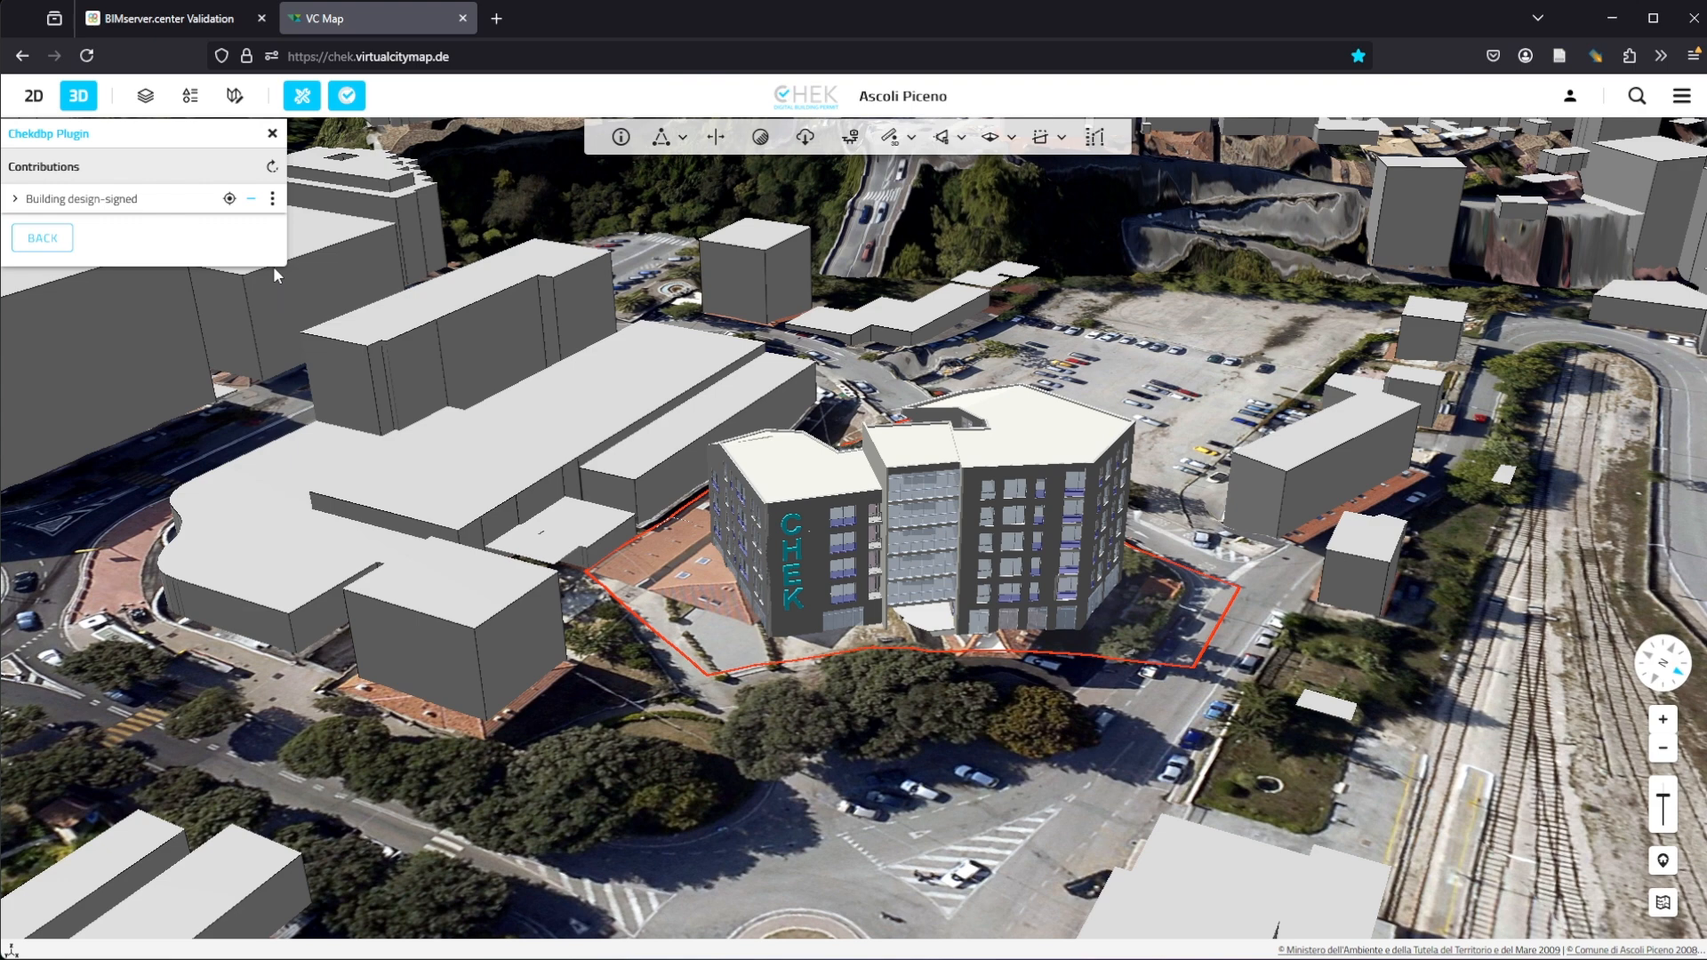
pyautogui.click(250, 198)
pyautogui.click(273, 198)
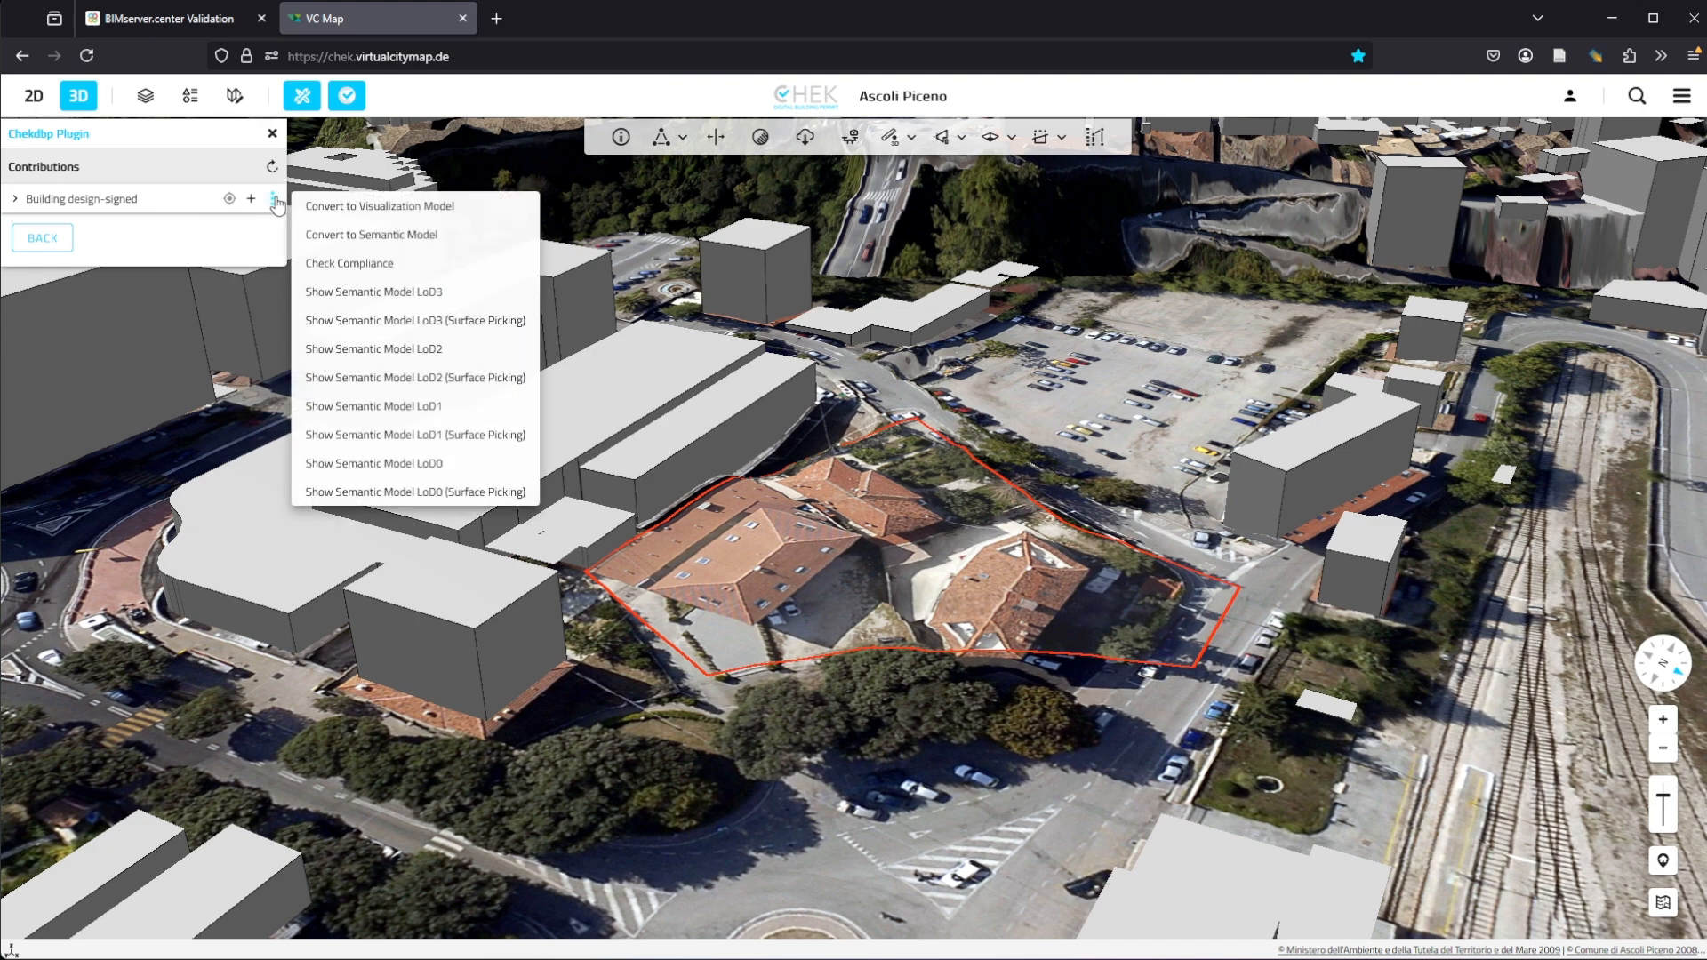
pyautogui.click(383, 292)
pyautogui.scroll(5, 772, 517)
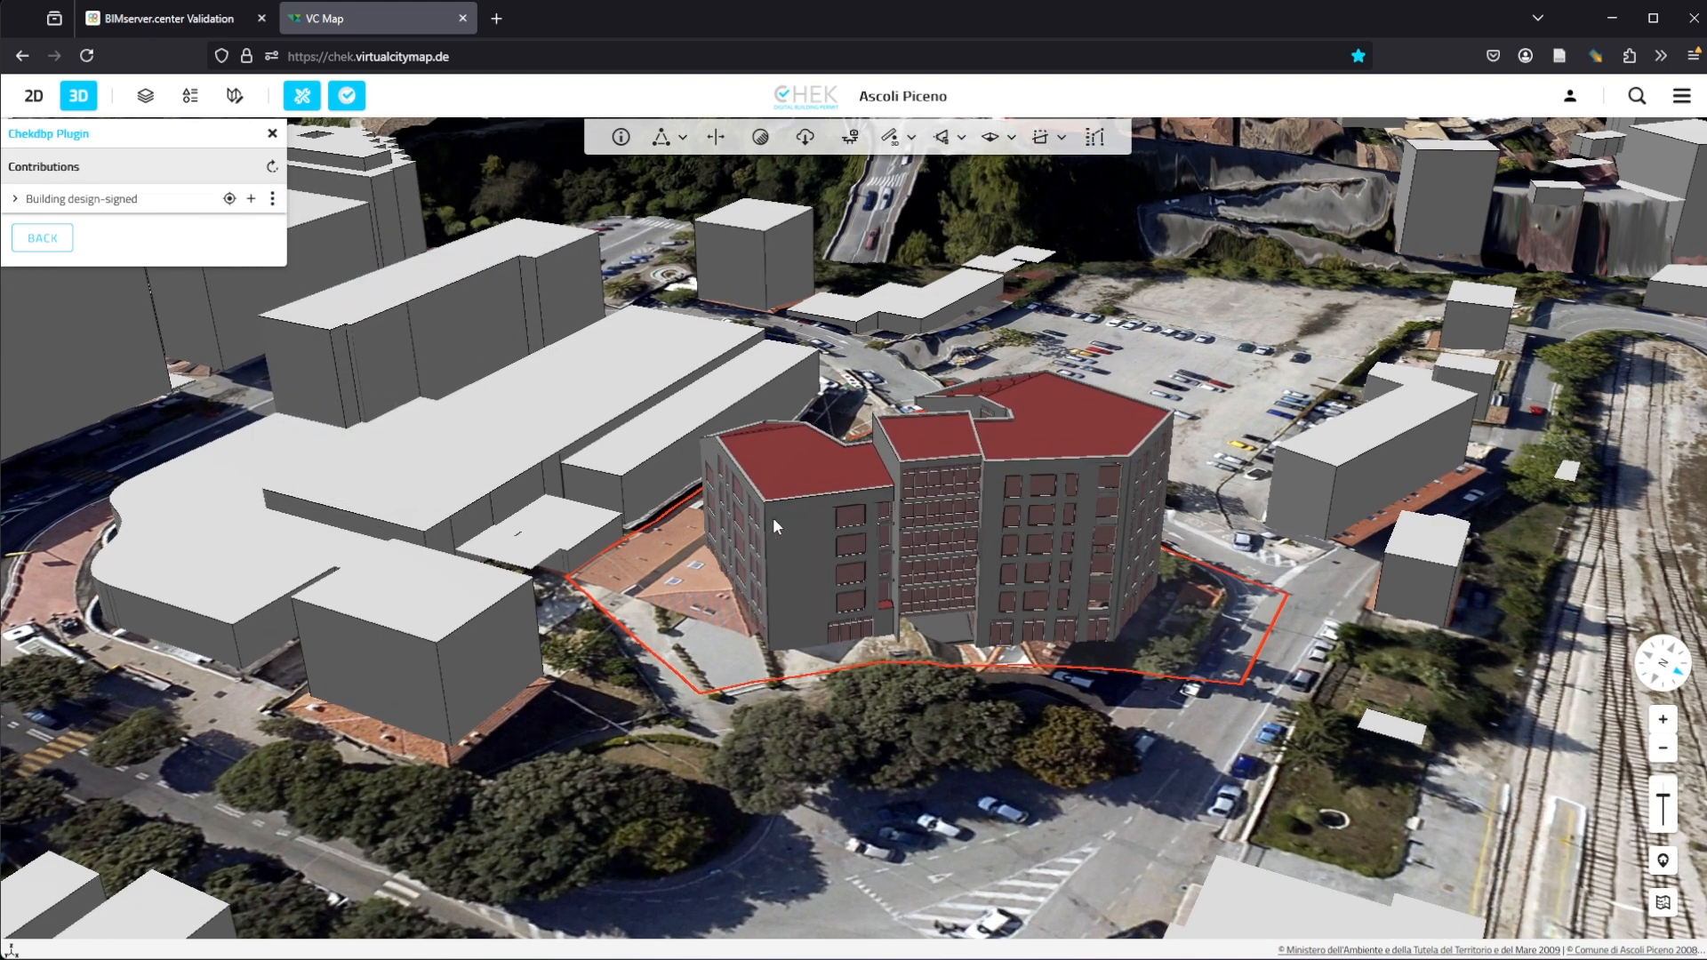
# Step: Hide the LoD3 semantic model and show the LoD1 semantic model instead
pyautogui.click(273, 198)
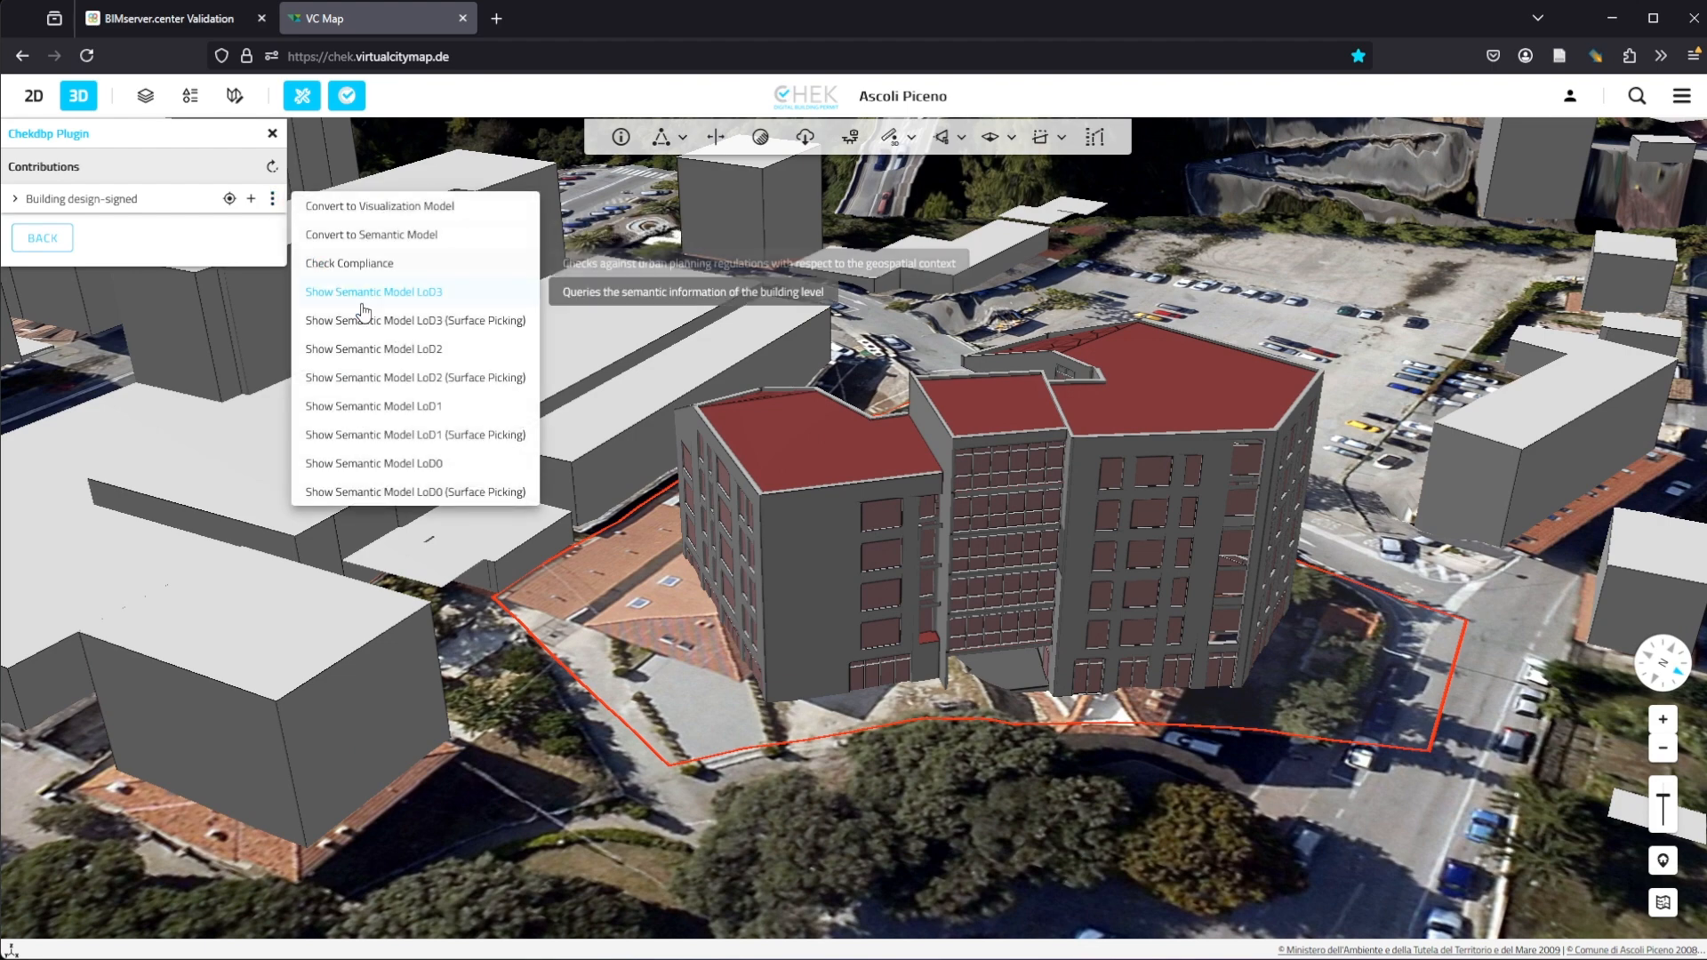
pyautogui.click(347, 292)
pyautogui.click(274, 199)
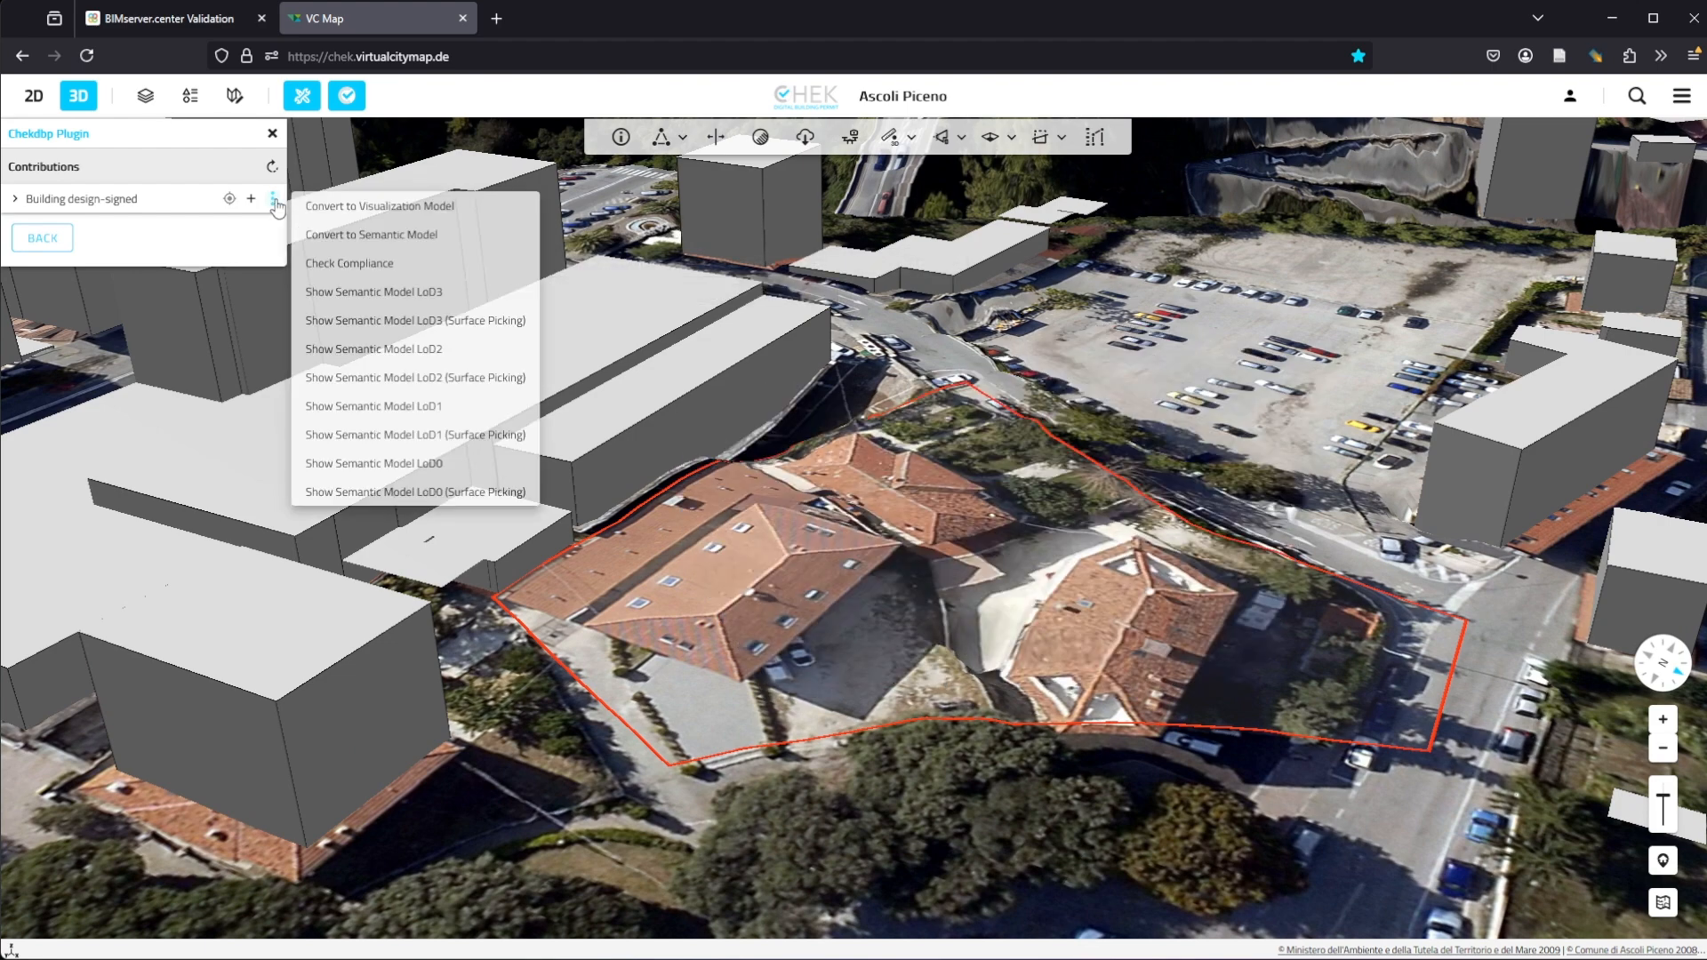
pyautogui.click(382, 407)
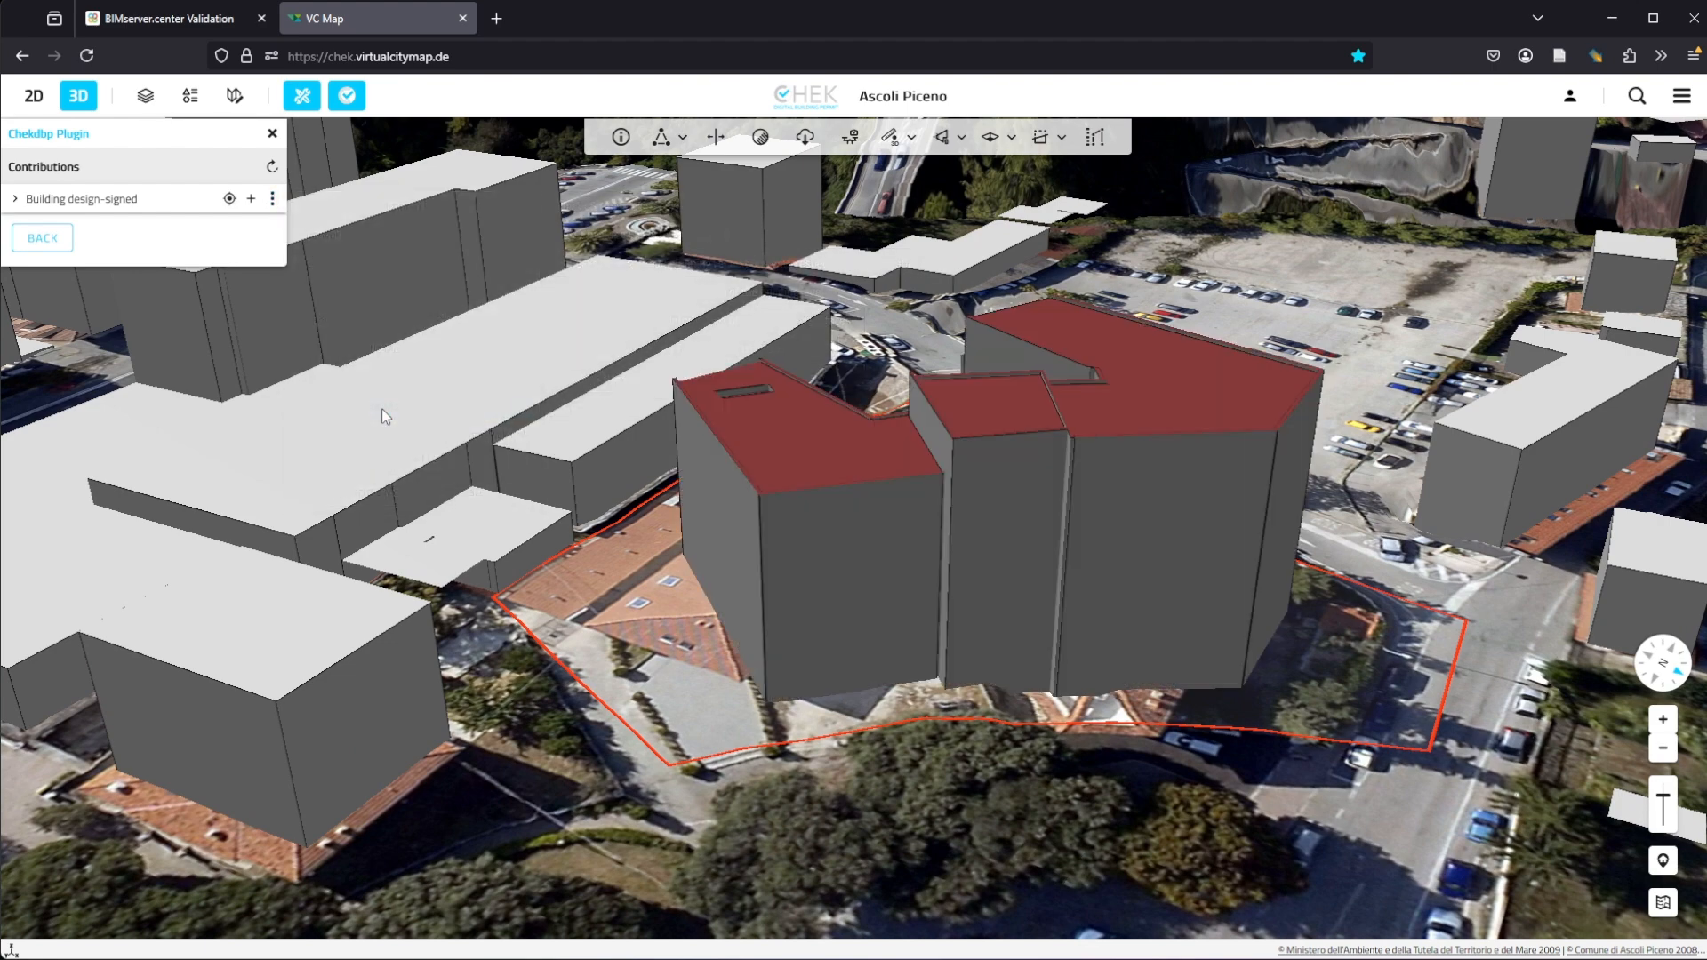
# Step: Hide the LoD1 semantic model and show the LoD0 semantic model with surface picking
pyautogui.click(273, 199)
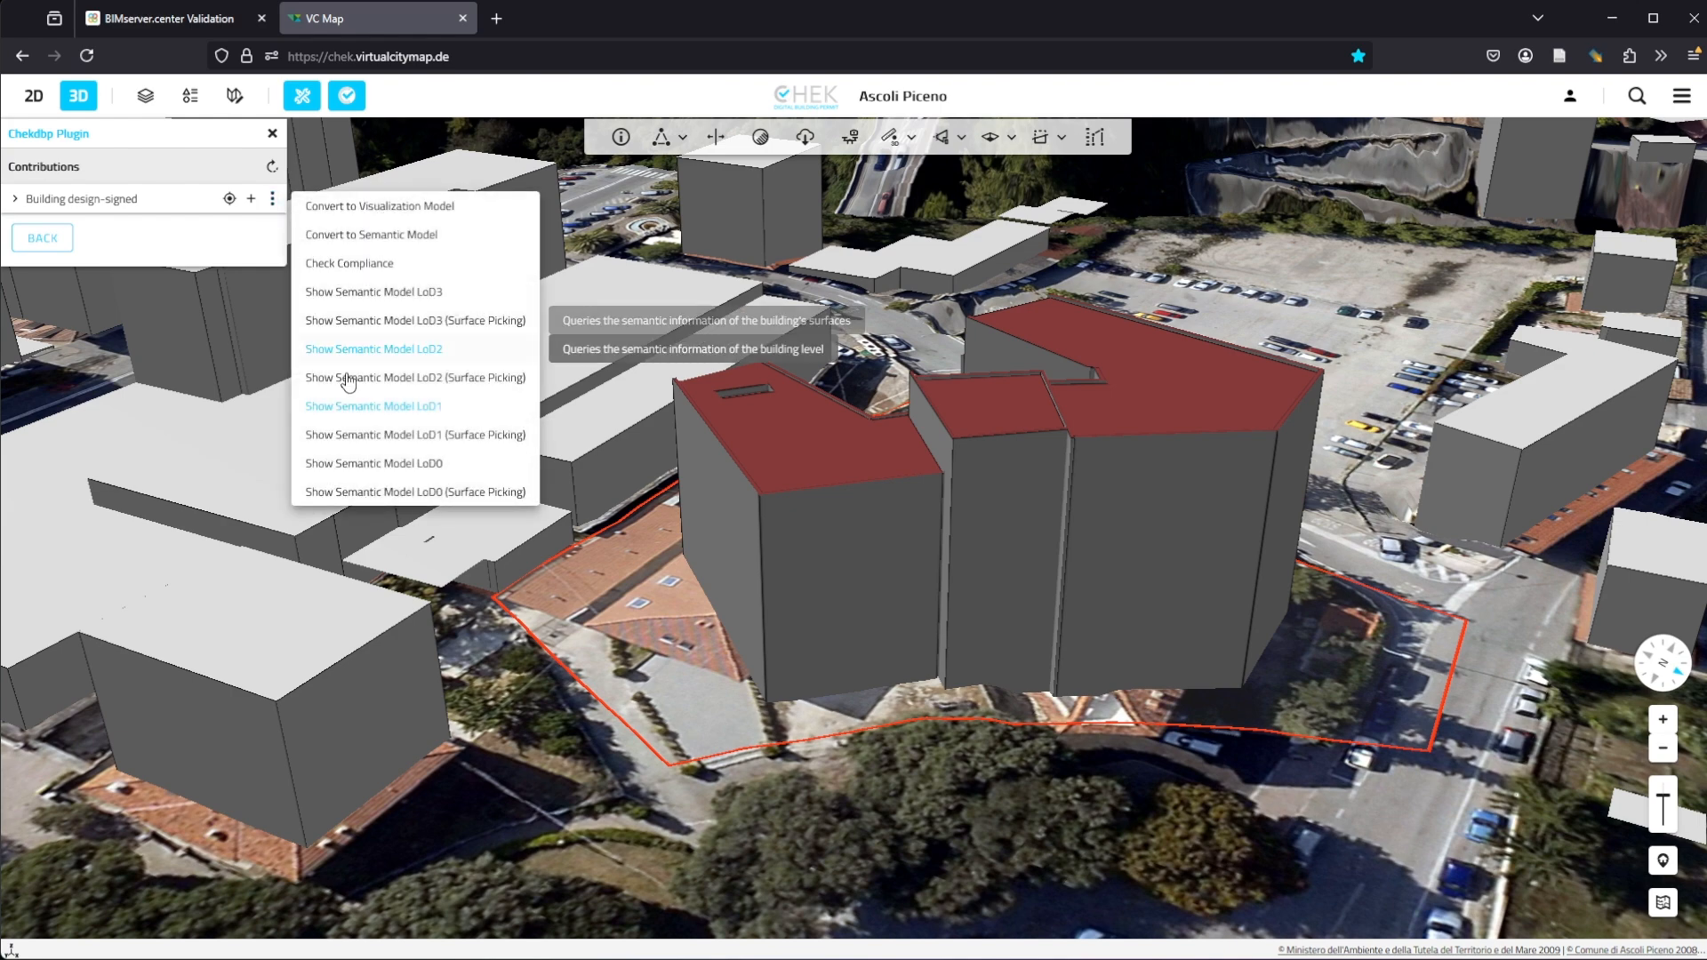
pyautogui.click(355, 407)
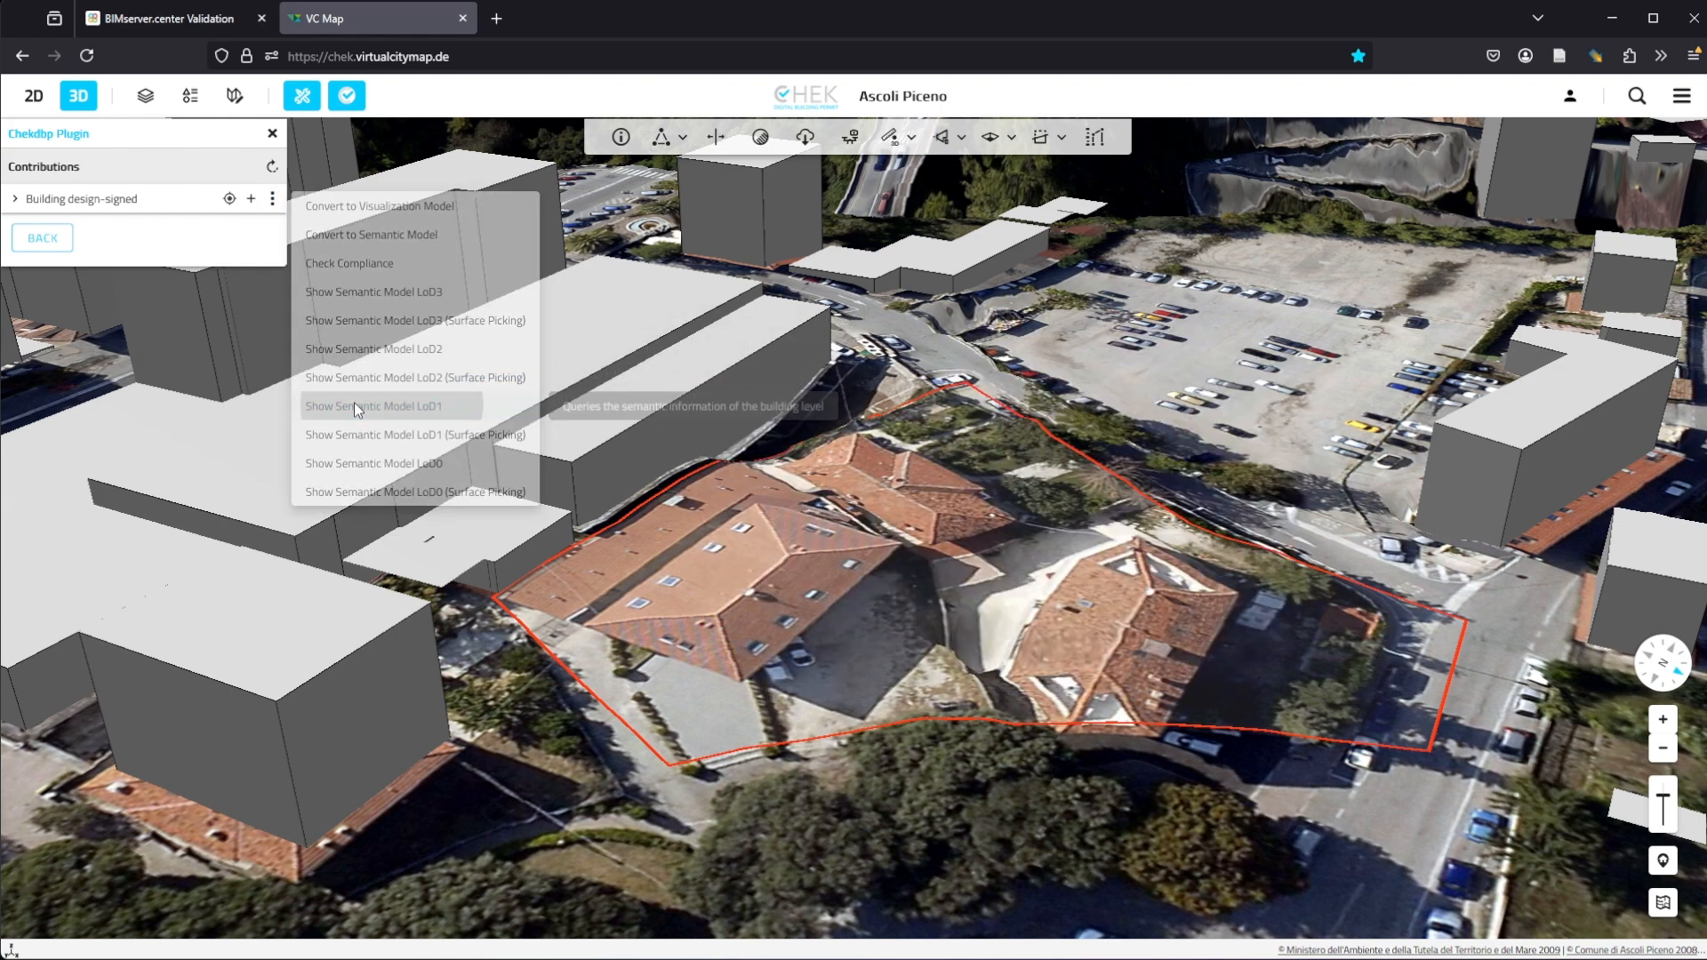
pyautogui.click(273, 199)
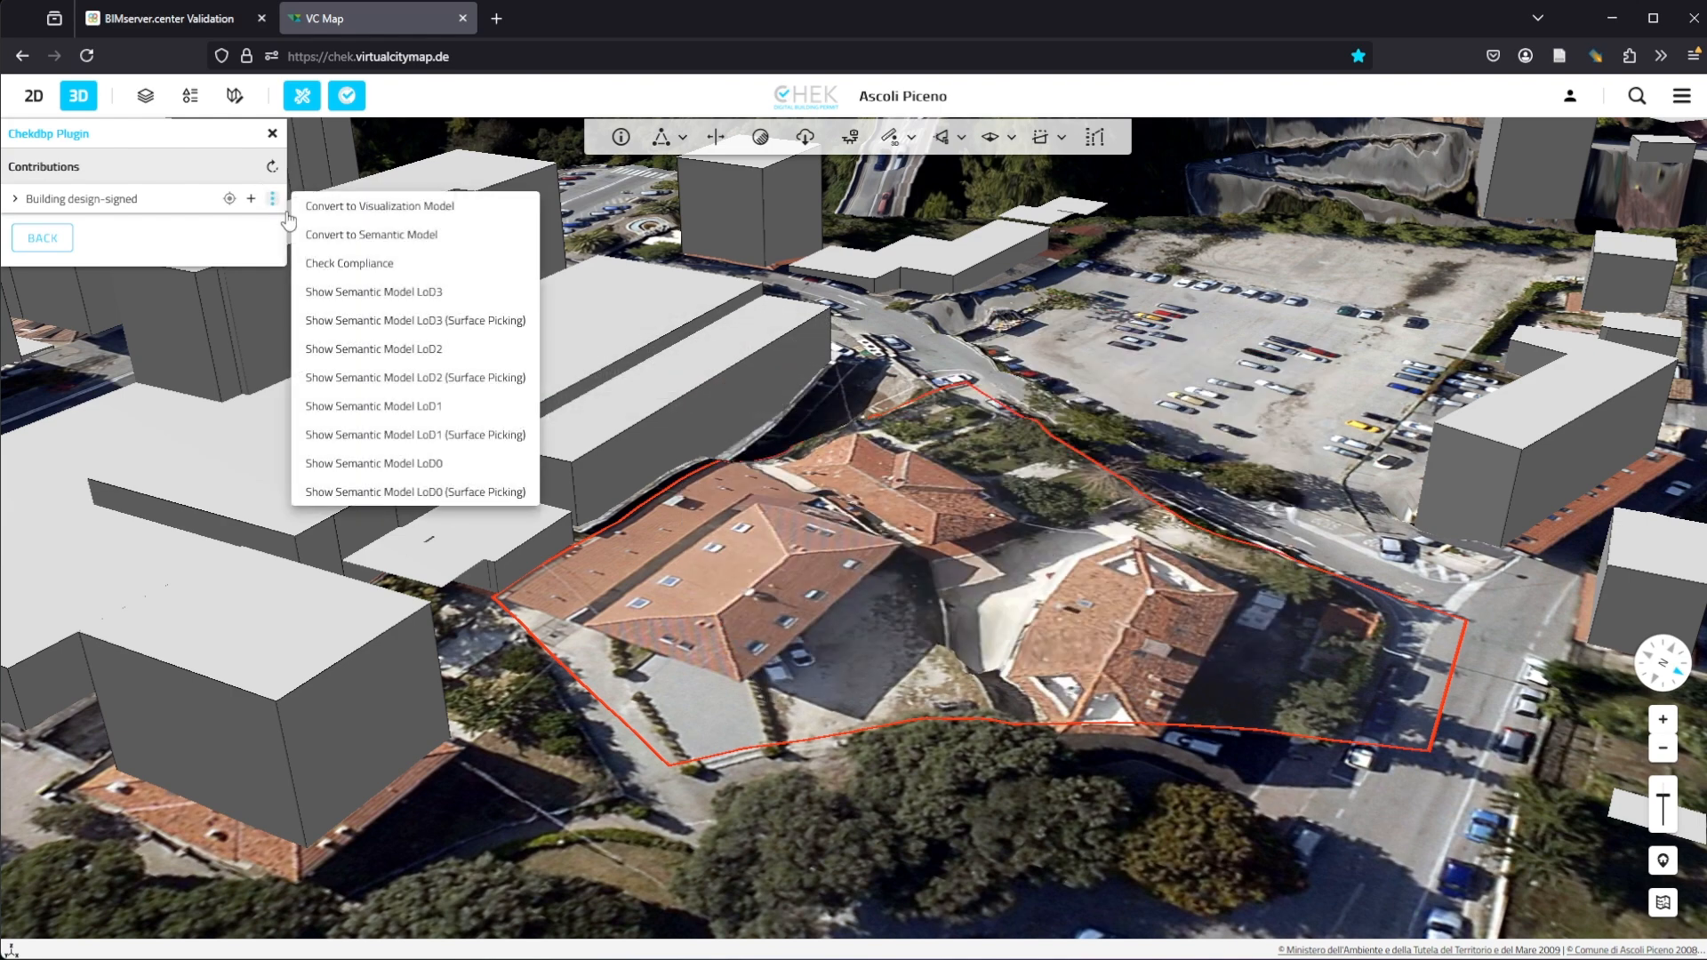
pyautogui.click(391, 495)
# Step: Enable the Info tool and inspect the attributes of several floor surfaces of the LoD0 model
pyautogui.scroll(5, 785, 640)
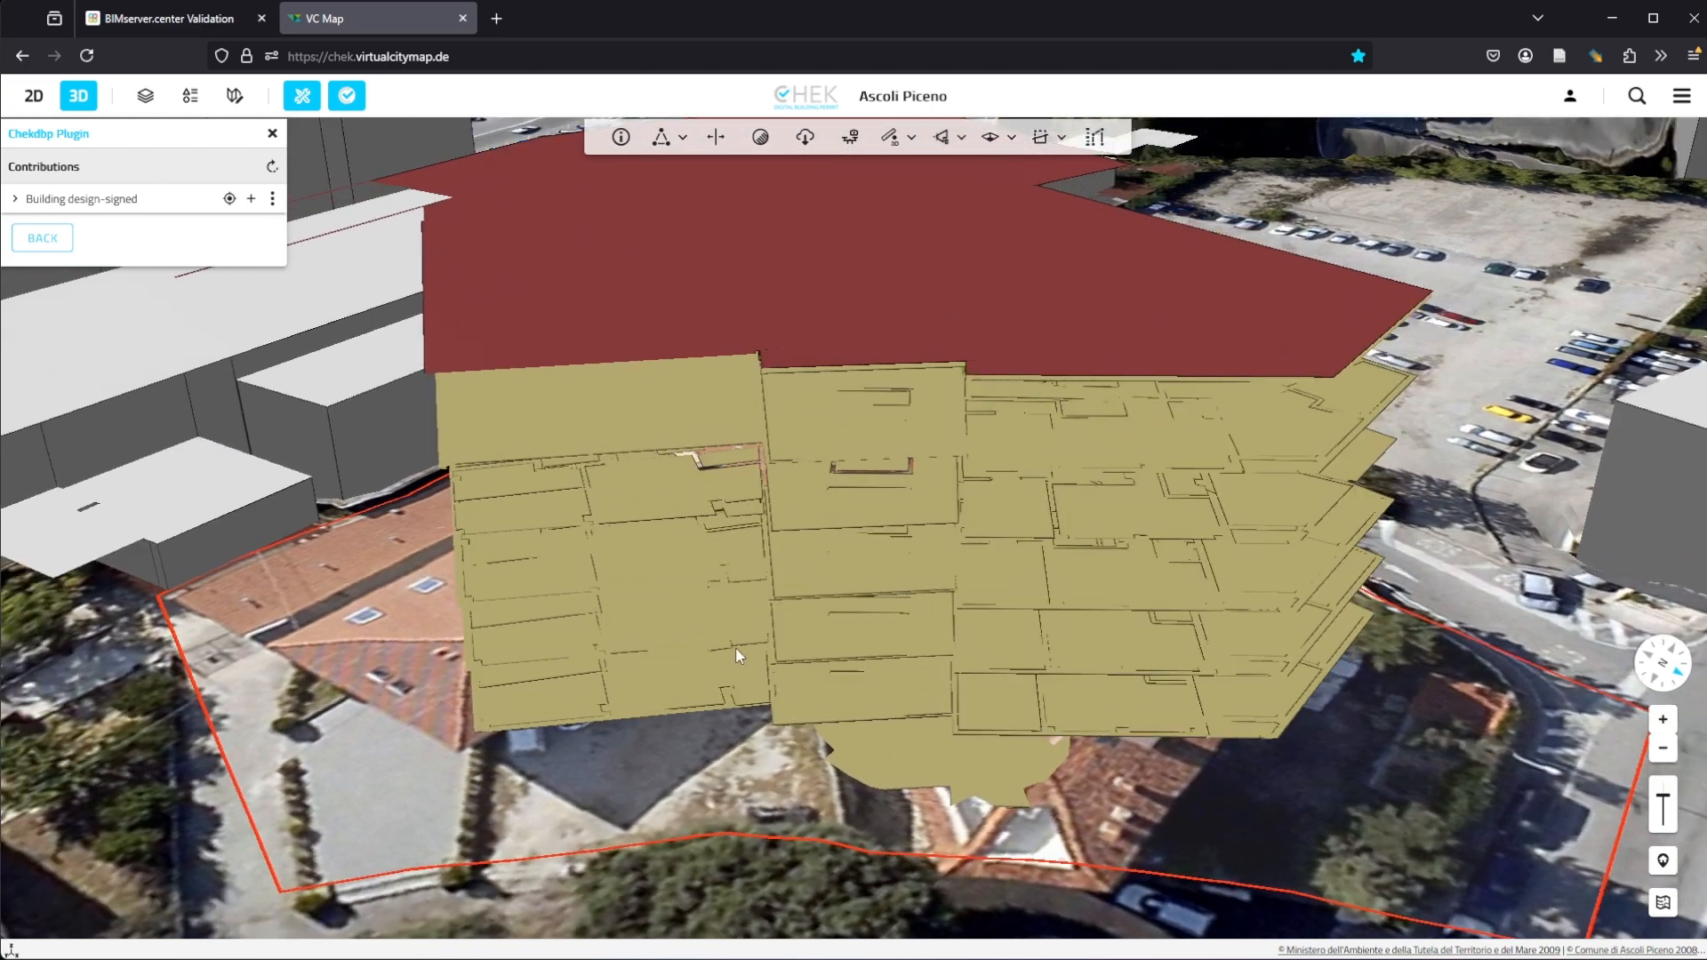
pyautogui.moveTo(735, 648); pyautogui.dragTo(631, 617, button='middle')
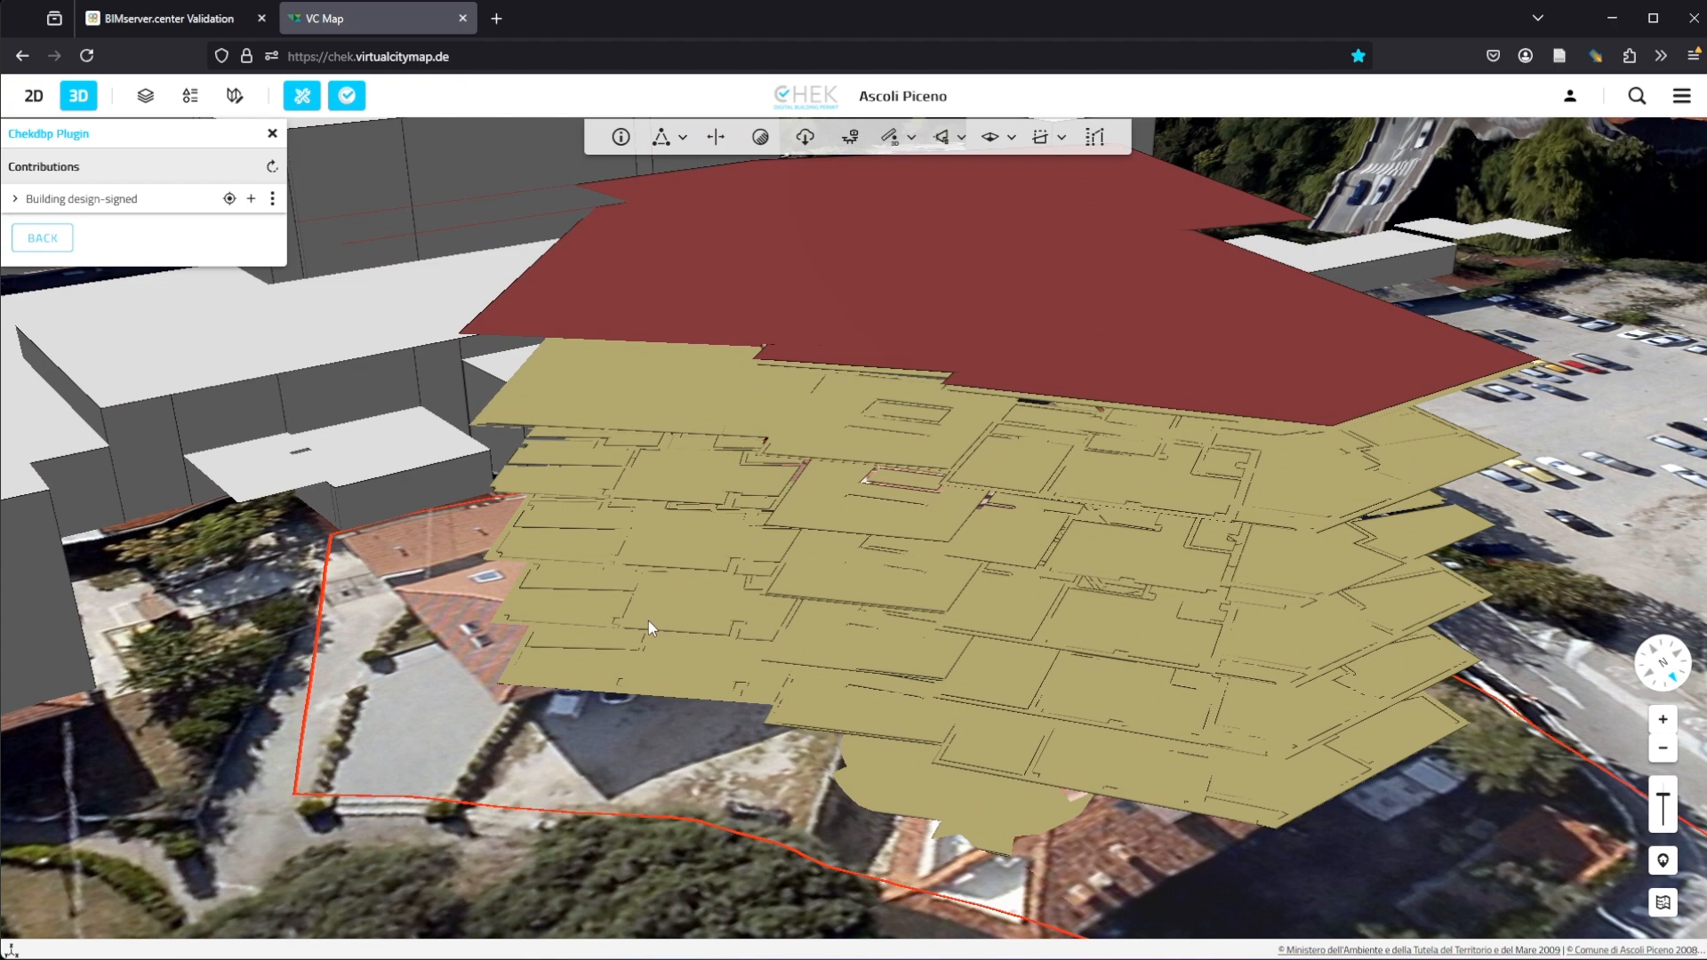
pyautogui.click(621, 137)
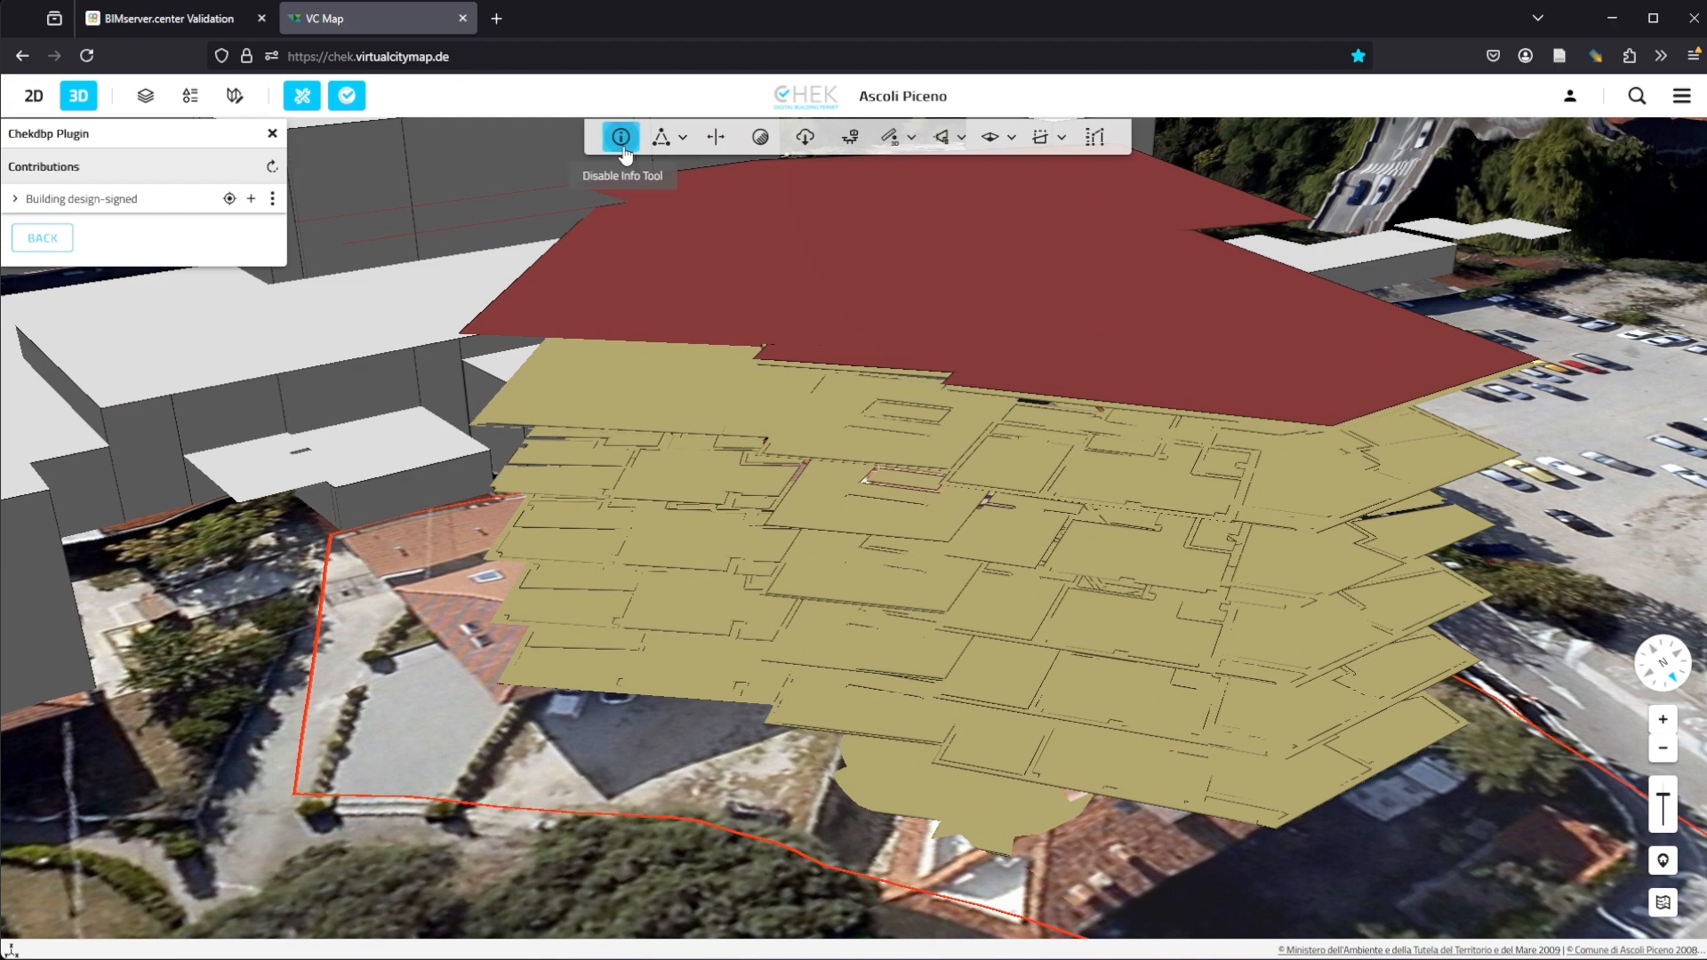
pyautogui.click(648, 607)
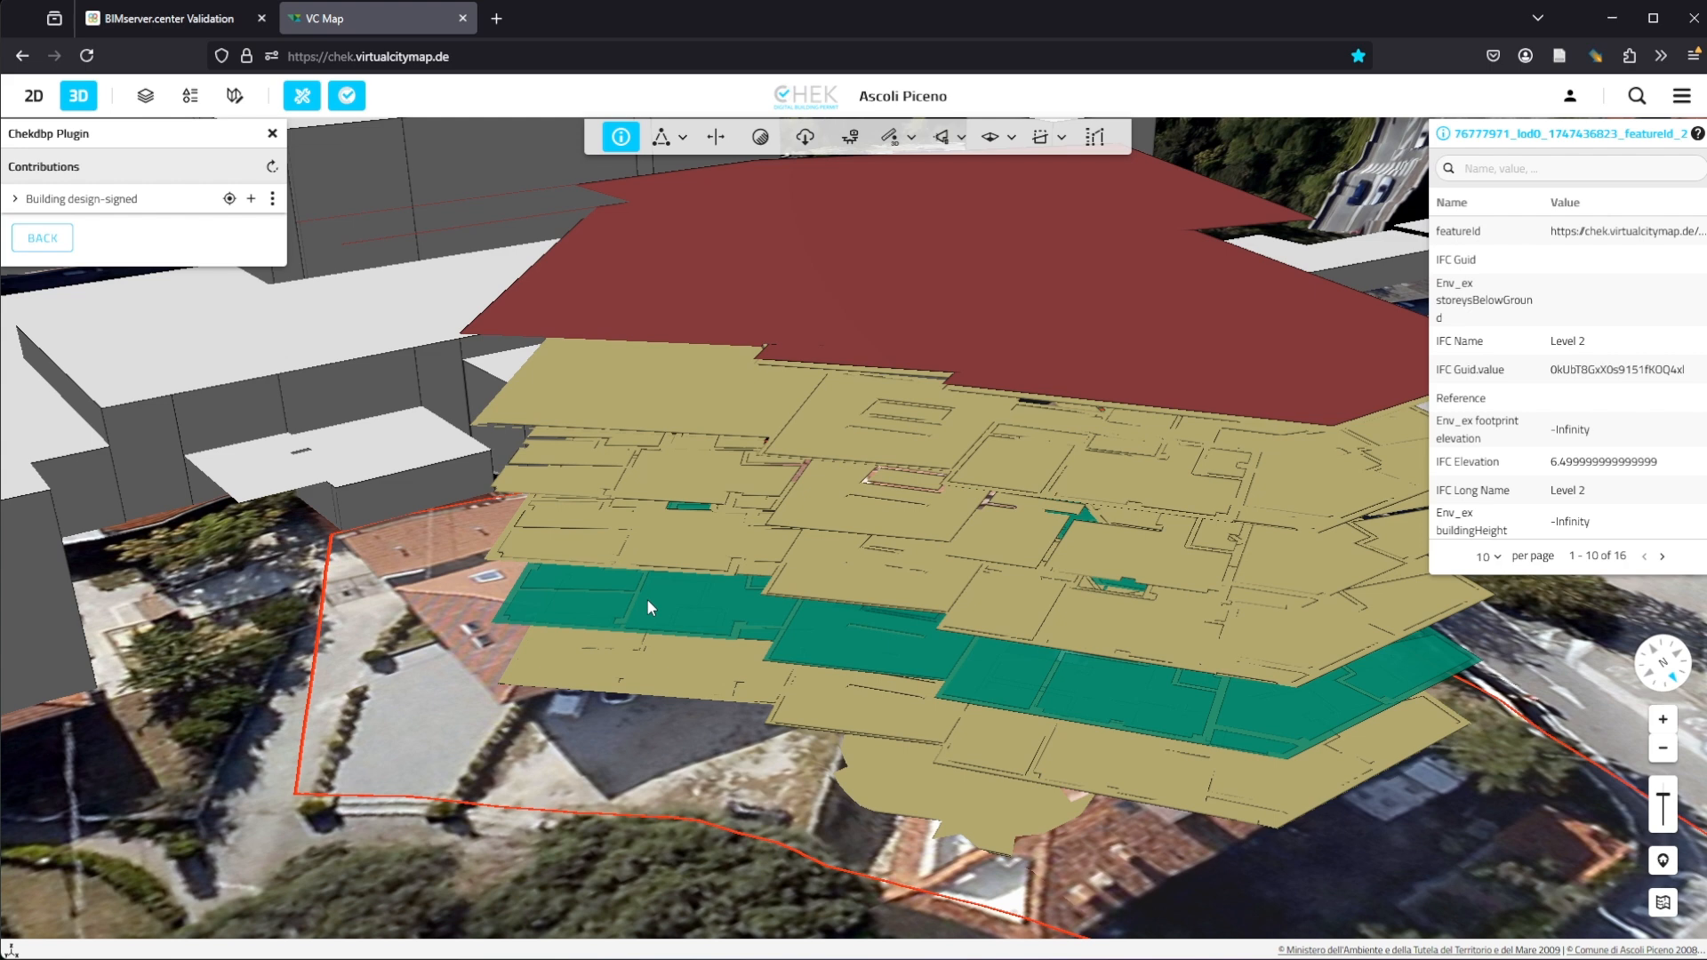
pyautogui.click(620, 556)
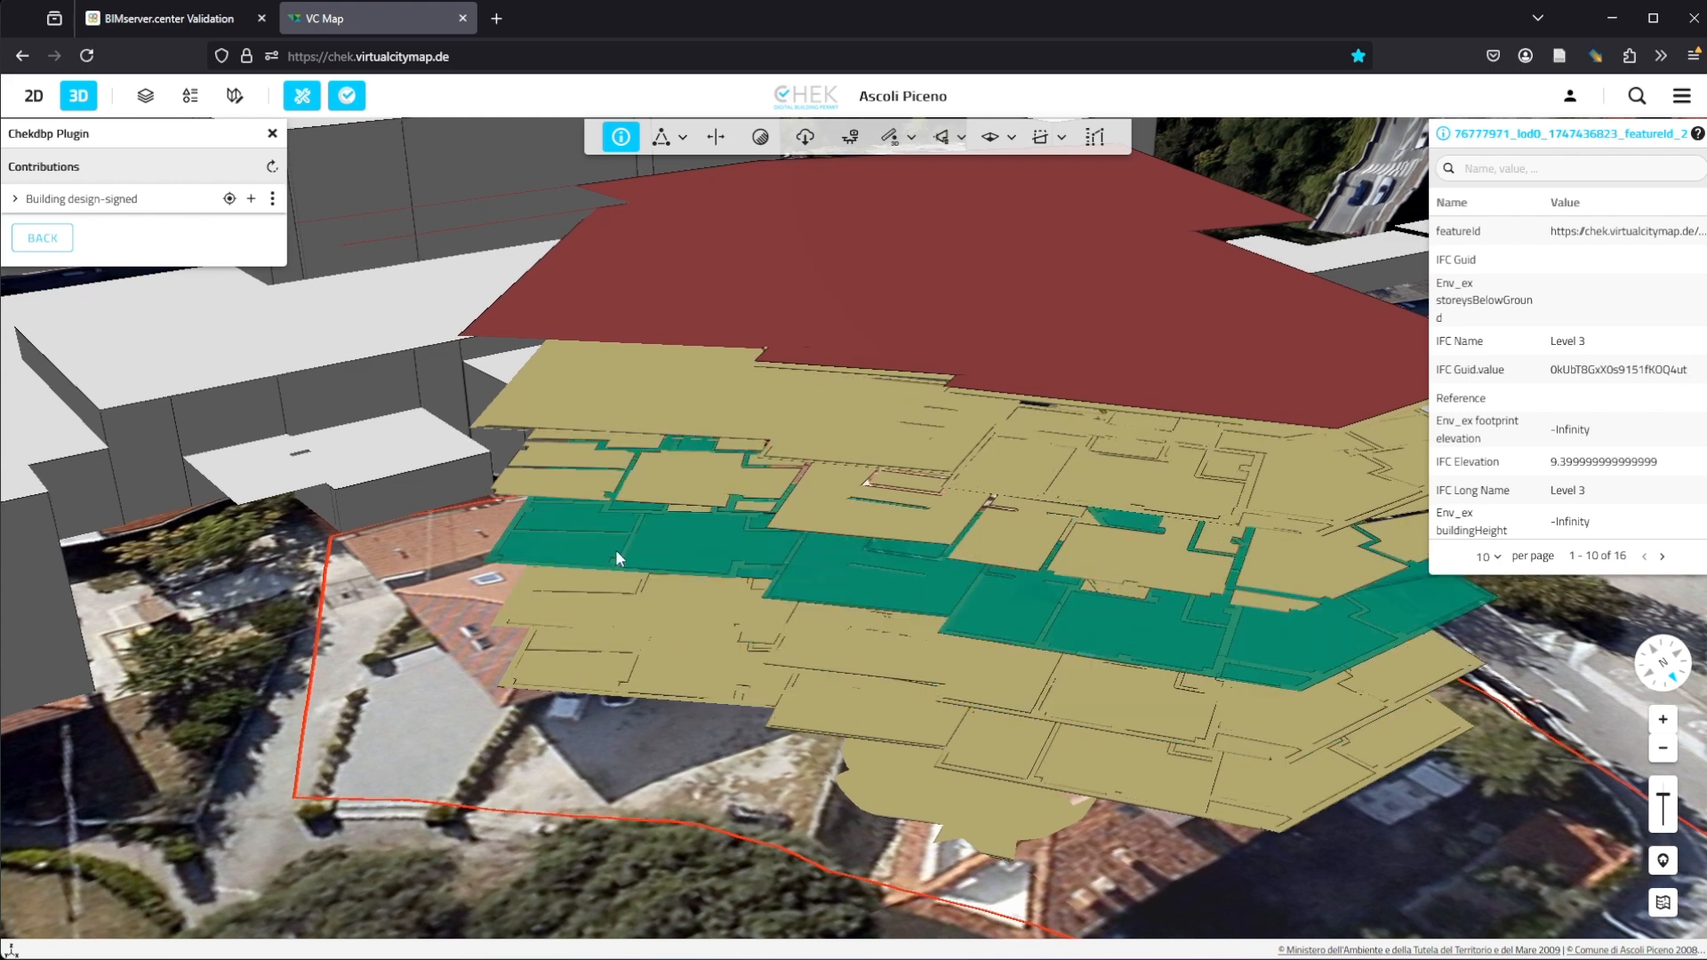
pyautogui.click(680, 496)
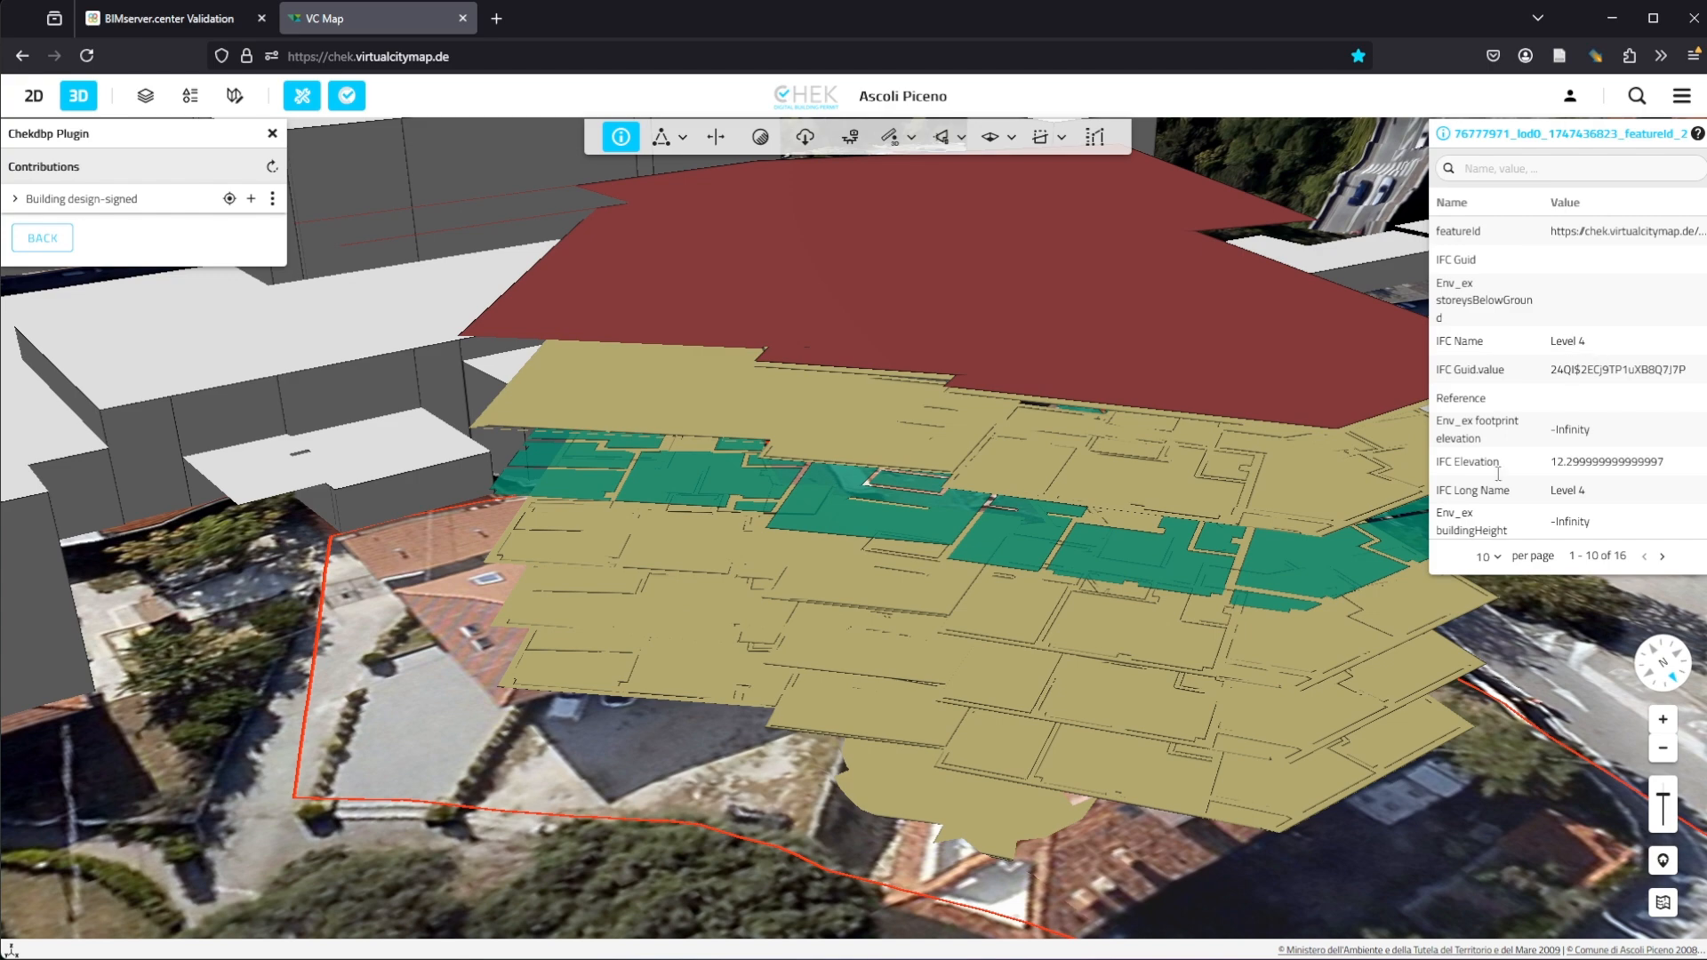
# Step: Inspect the attributes of two more floor surfaces of the LoD0 model, then close the attribute panel
pyautogui.scroll(5, 610, 478)
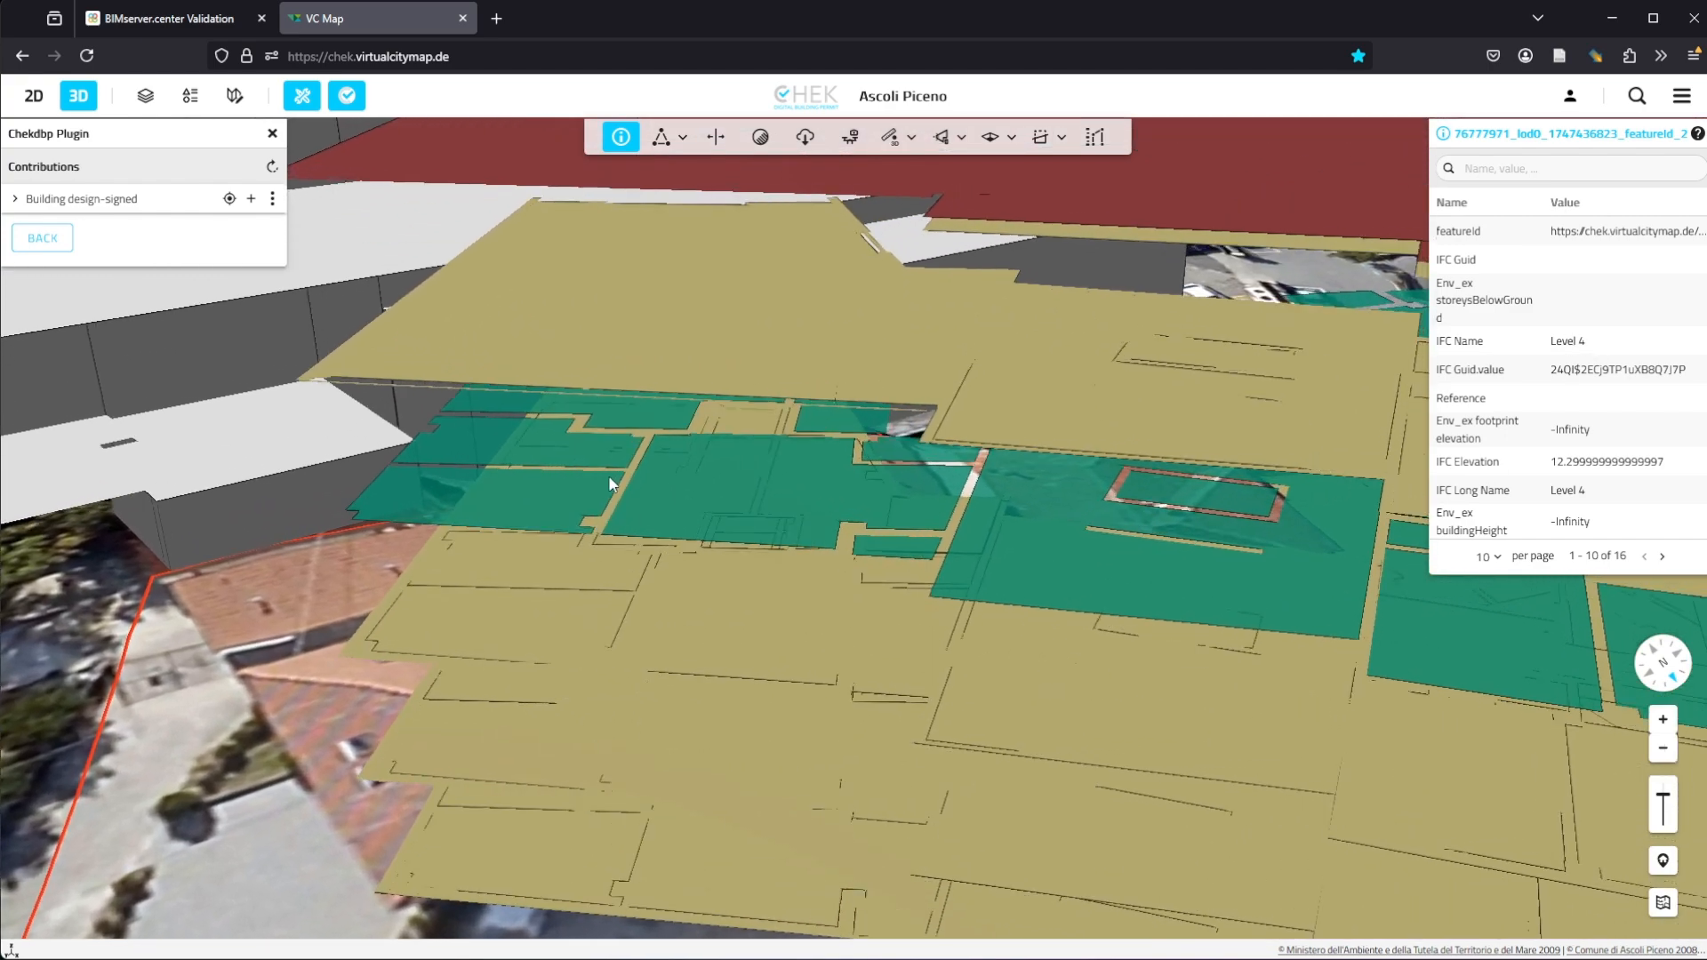
pyautogui.click(315, 693)
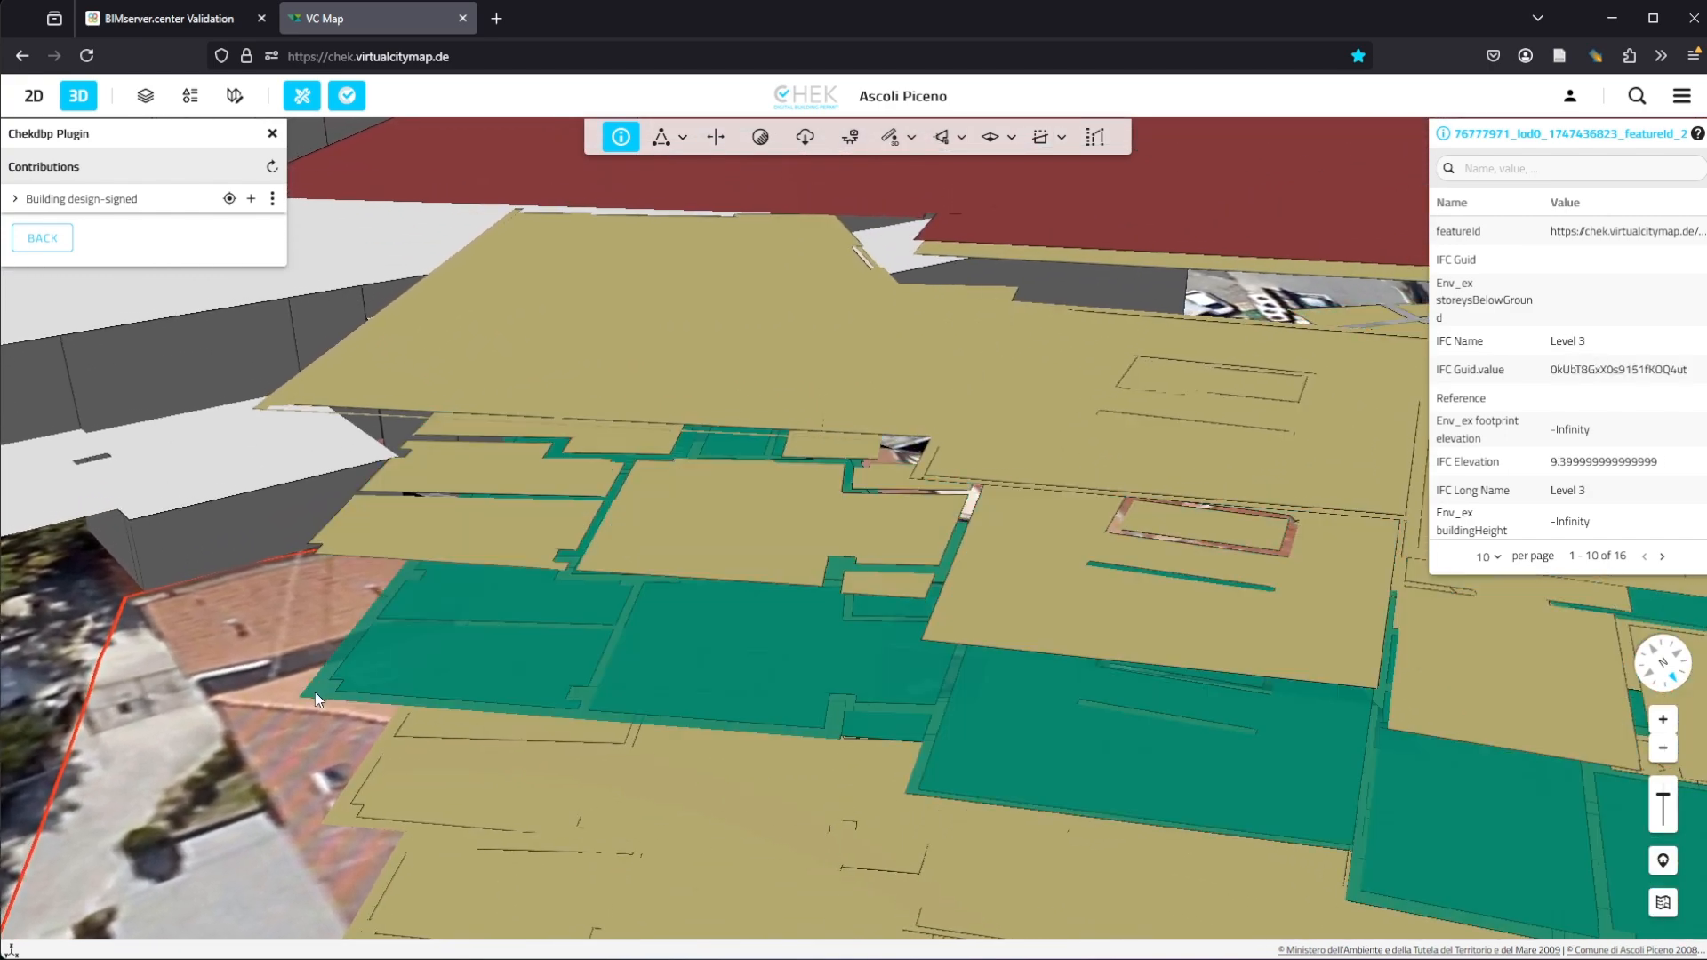
pyautogui.click(403, 531)
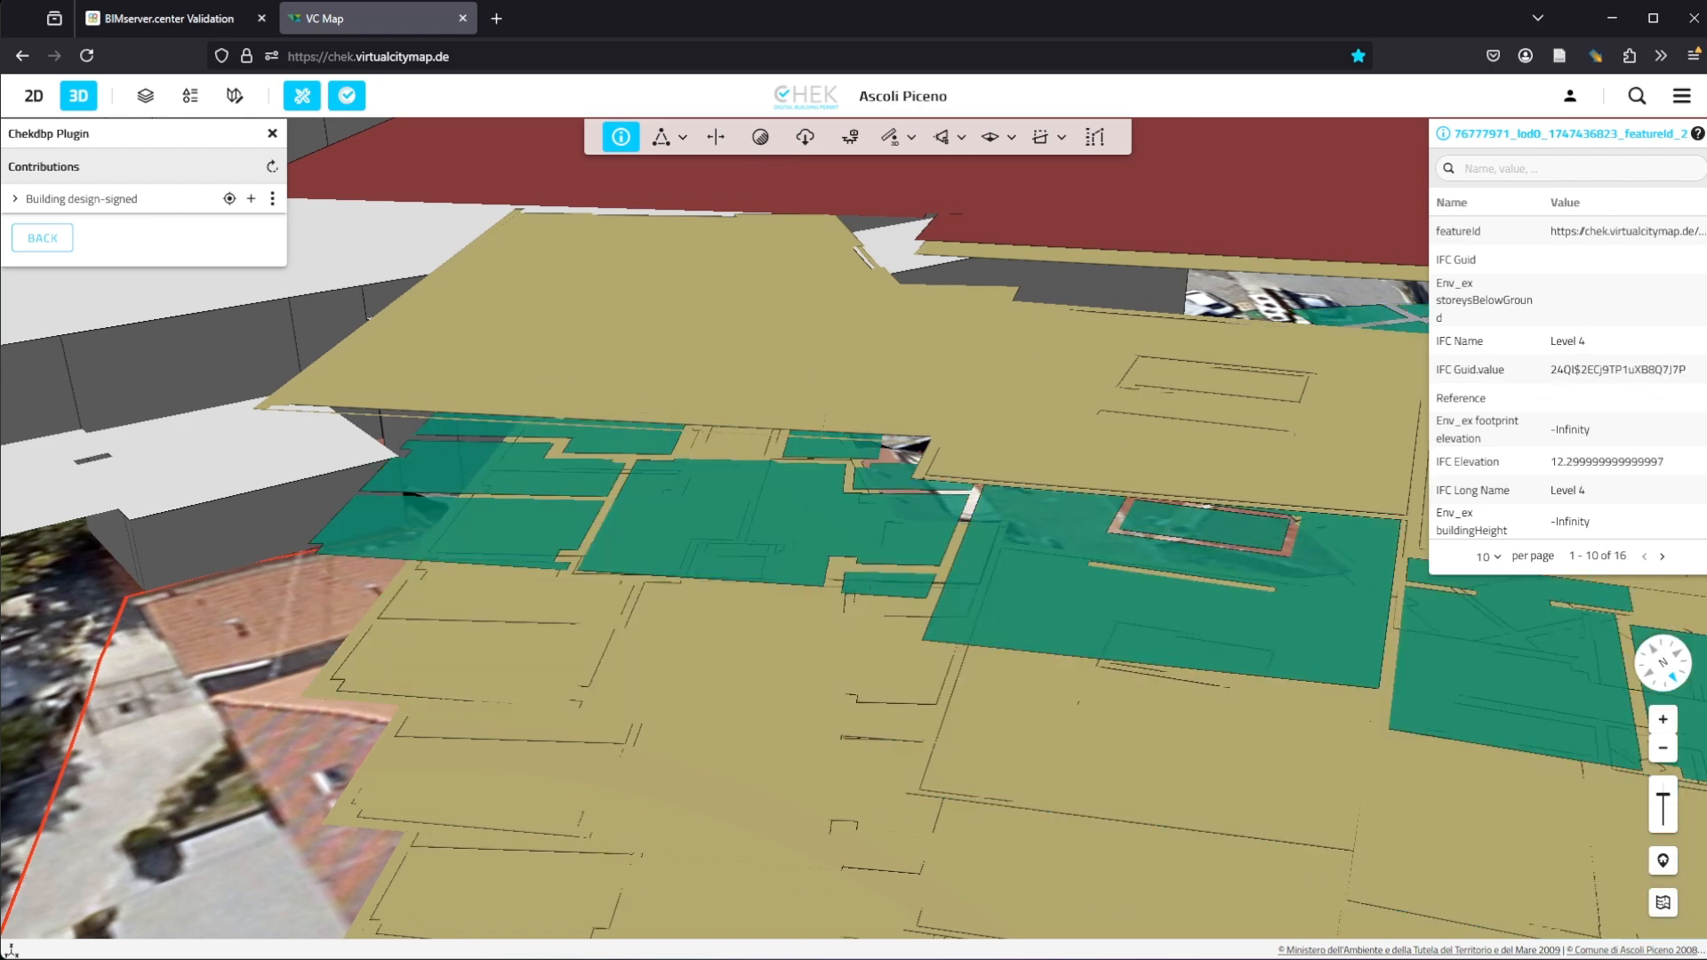
pyautogui.click(1705, 134)
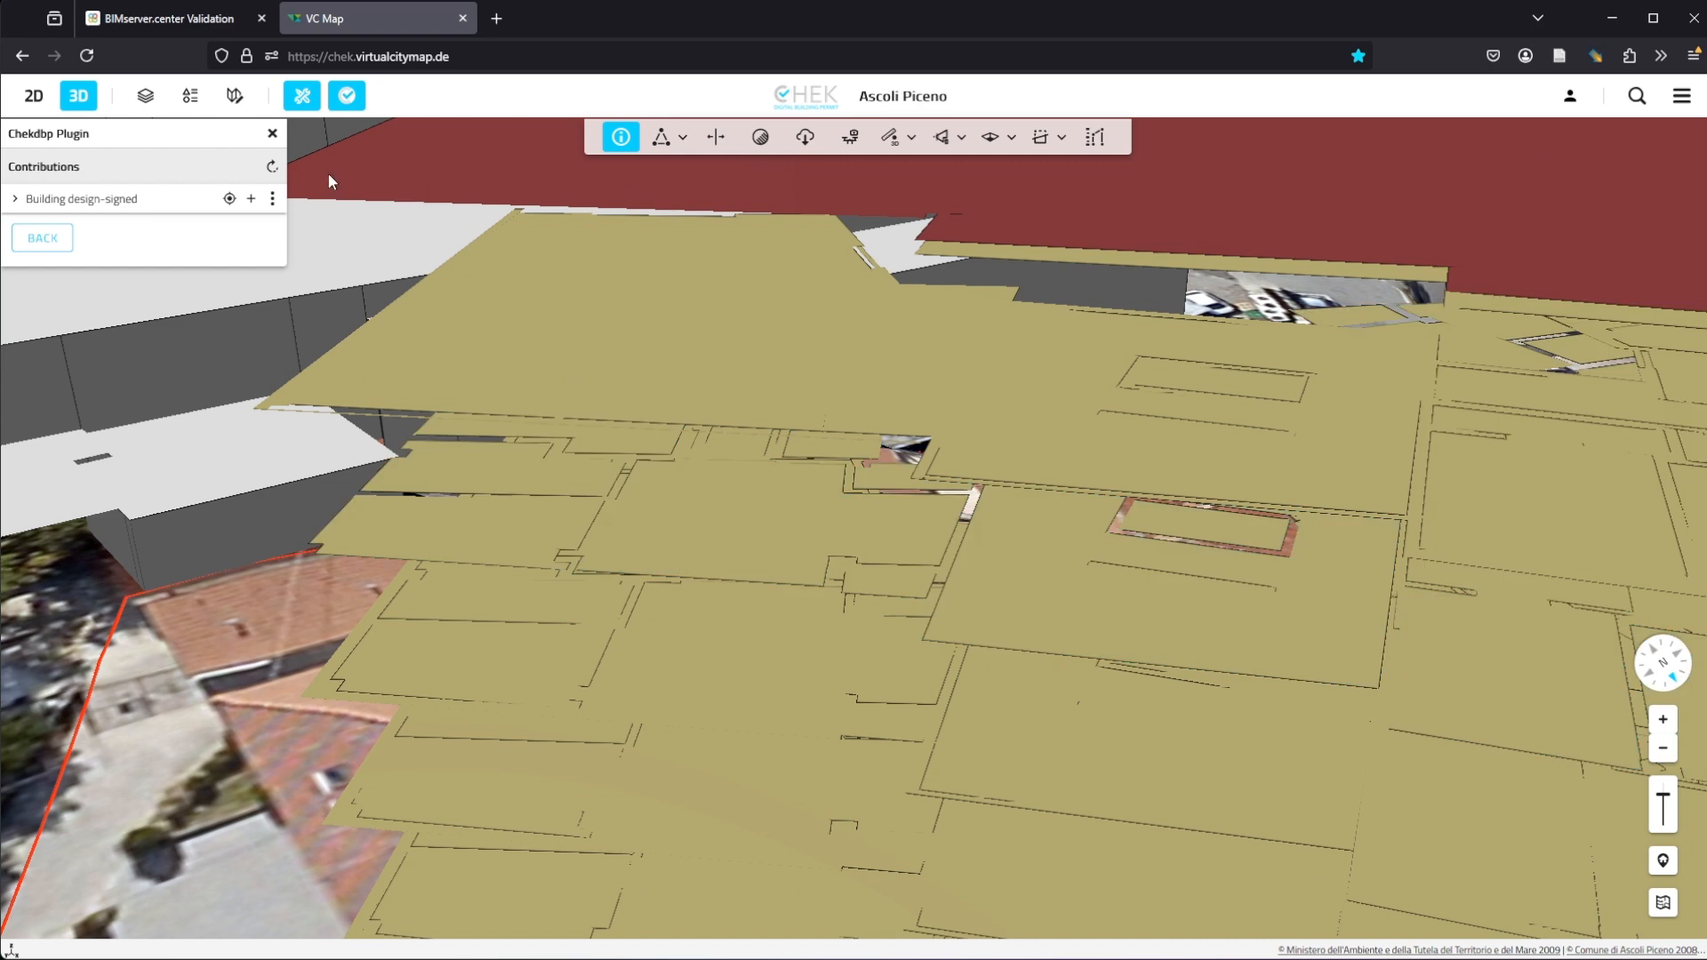
# Step: Hide the LoD0 semantic model and open the compliance checks for the building design
pyautogui.click(275, 201)
pyautogui.click(372, 496)
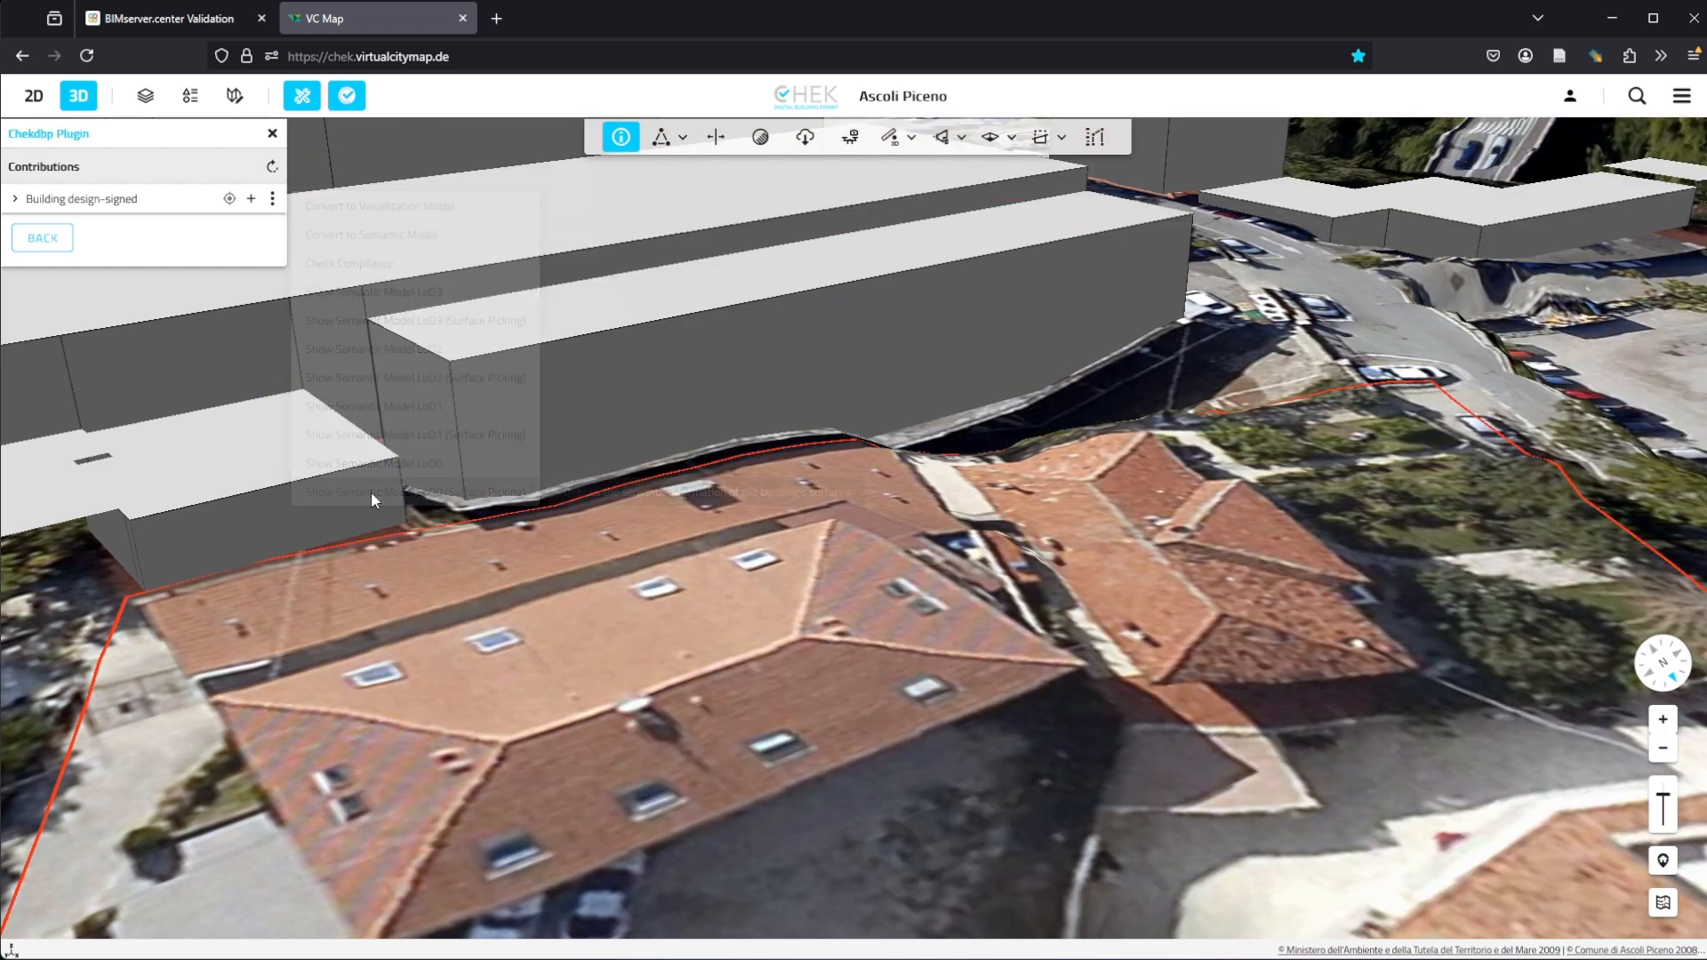
pyautogui.click(272, 198)
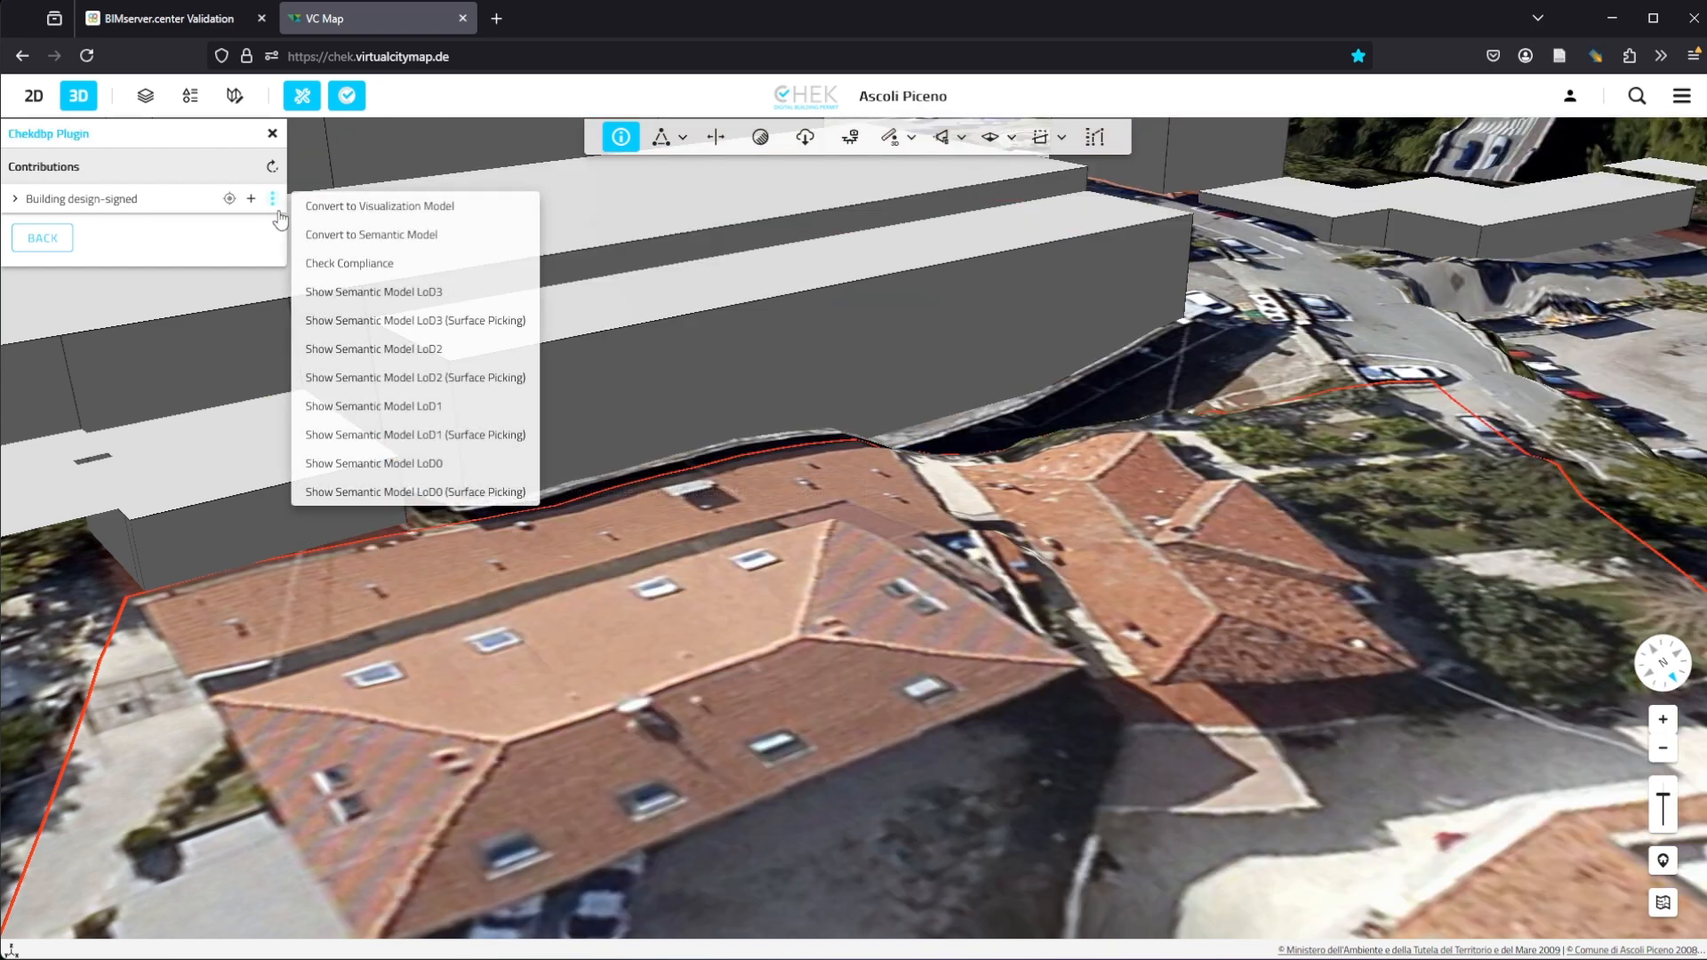
pyautogui.click(337, 265)
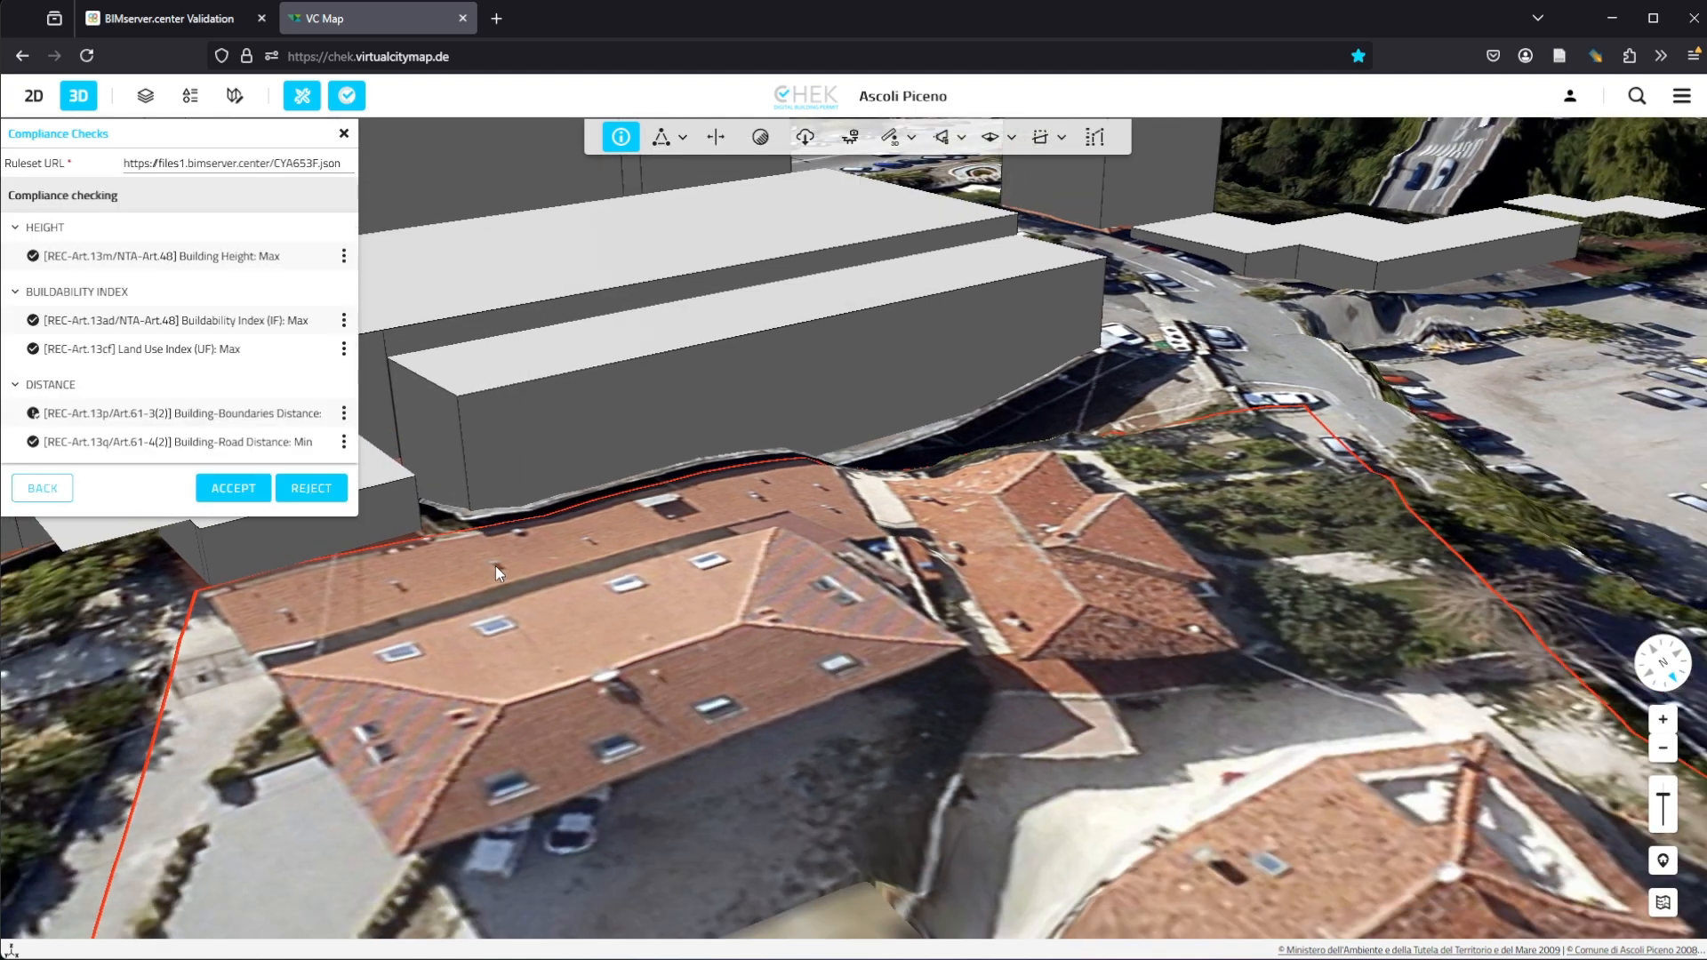
# Step: Show the result of the Building-Boundaries Distance compliance check
pyautogui.scroll(-5, 494, 565)
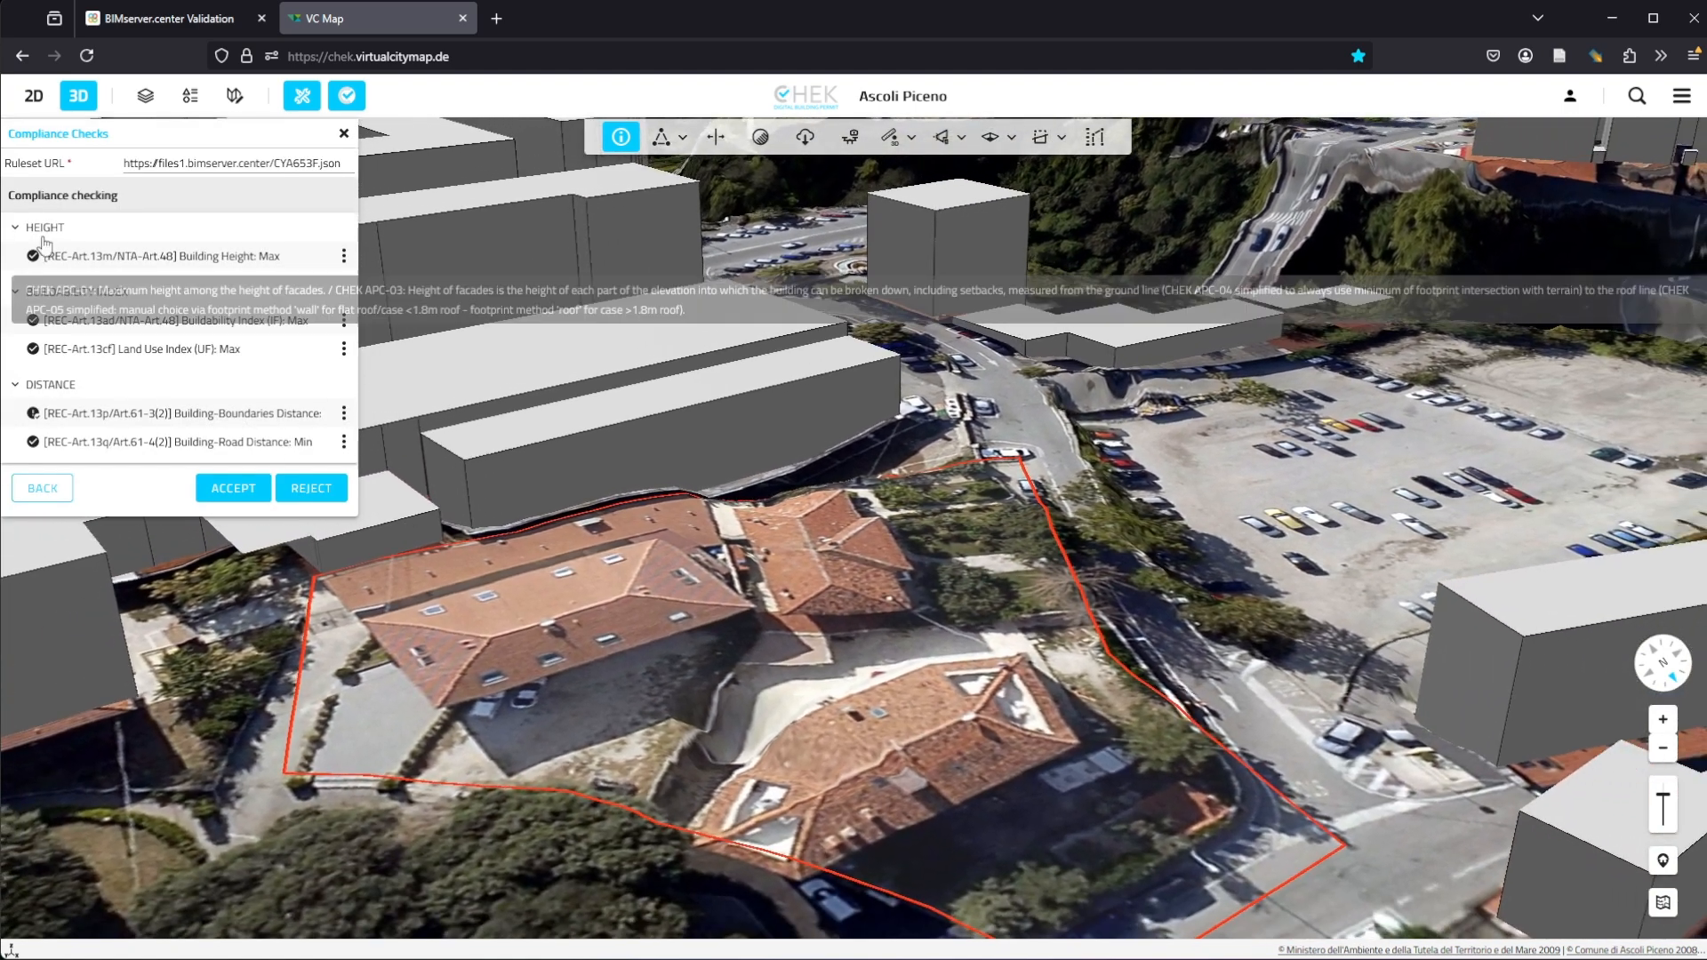
pyautogui.click(343, 414)
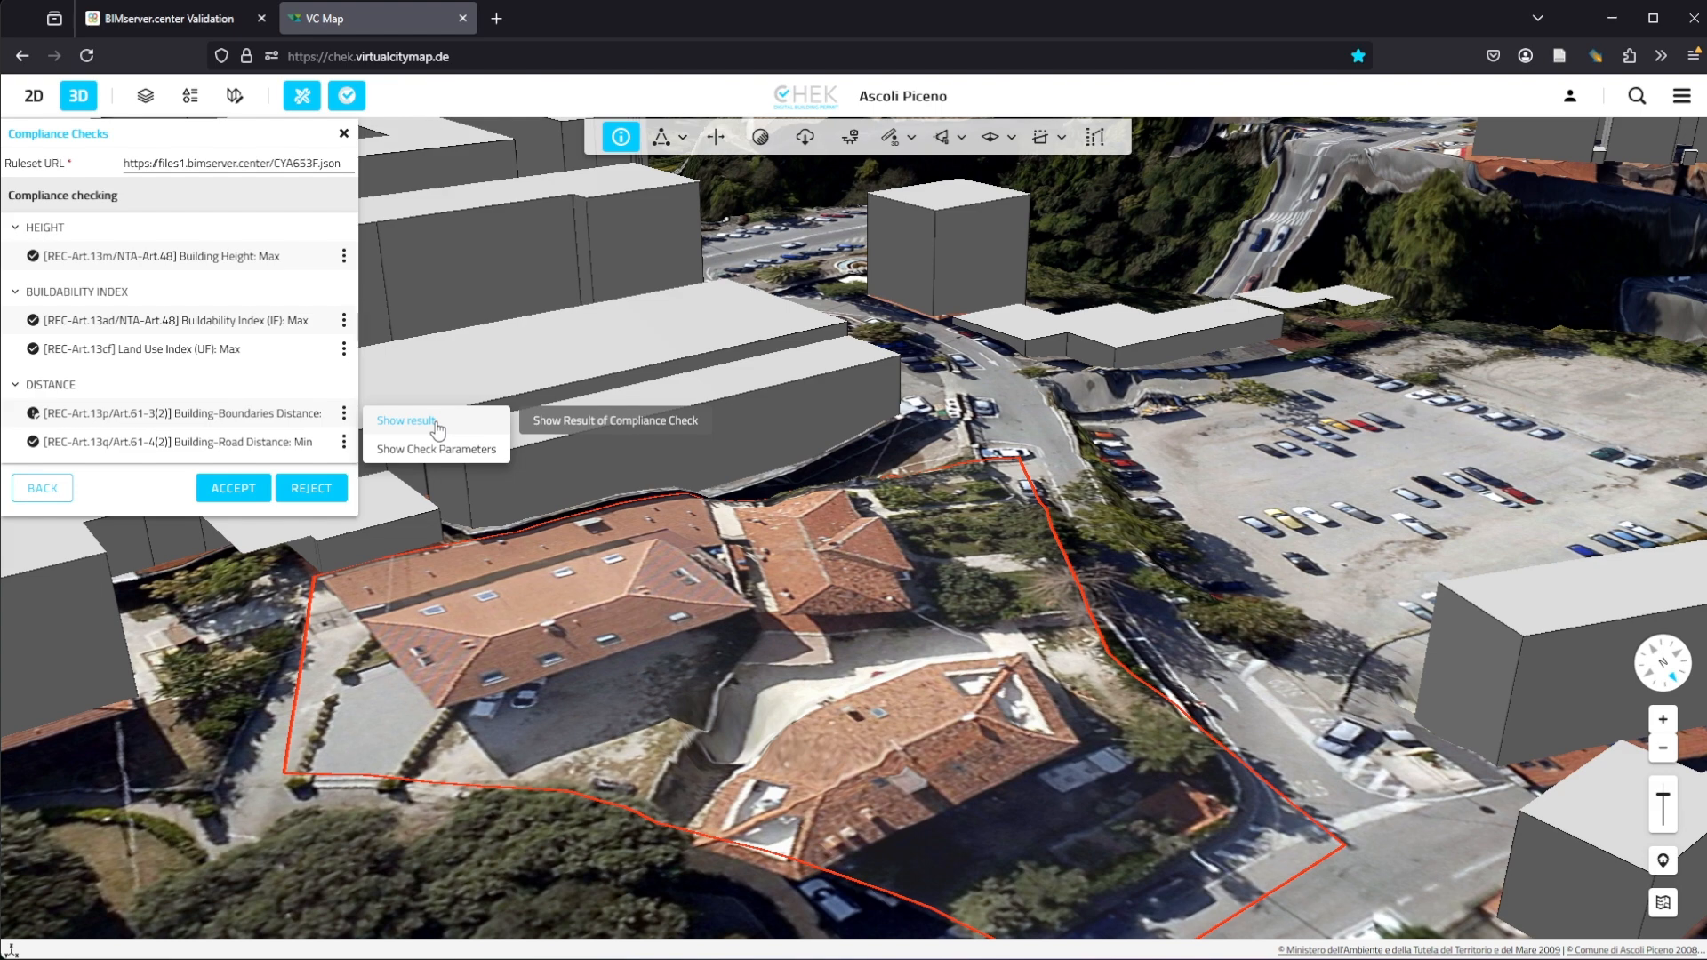
pyautogui.click(438, 430)
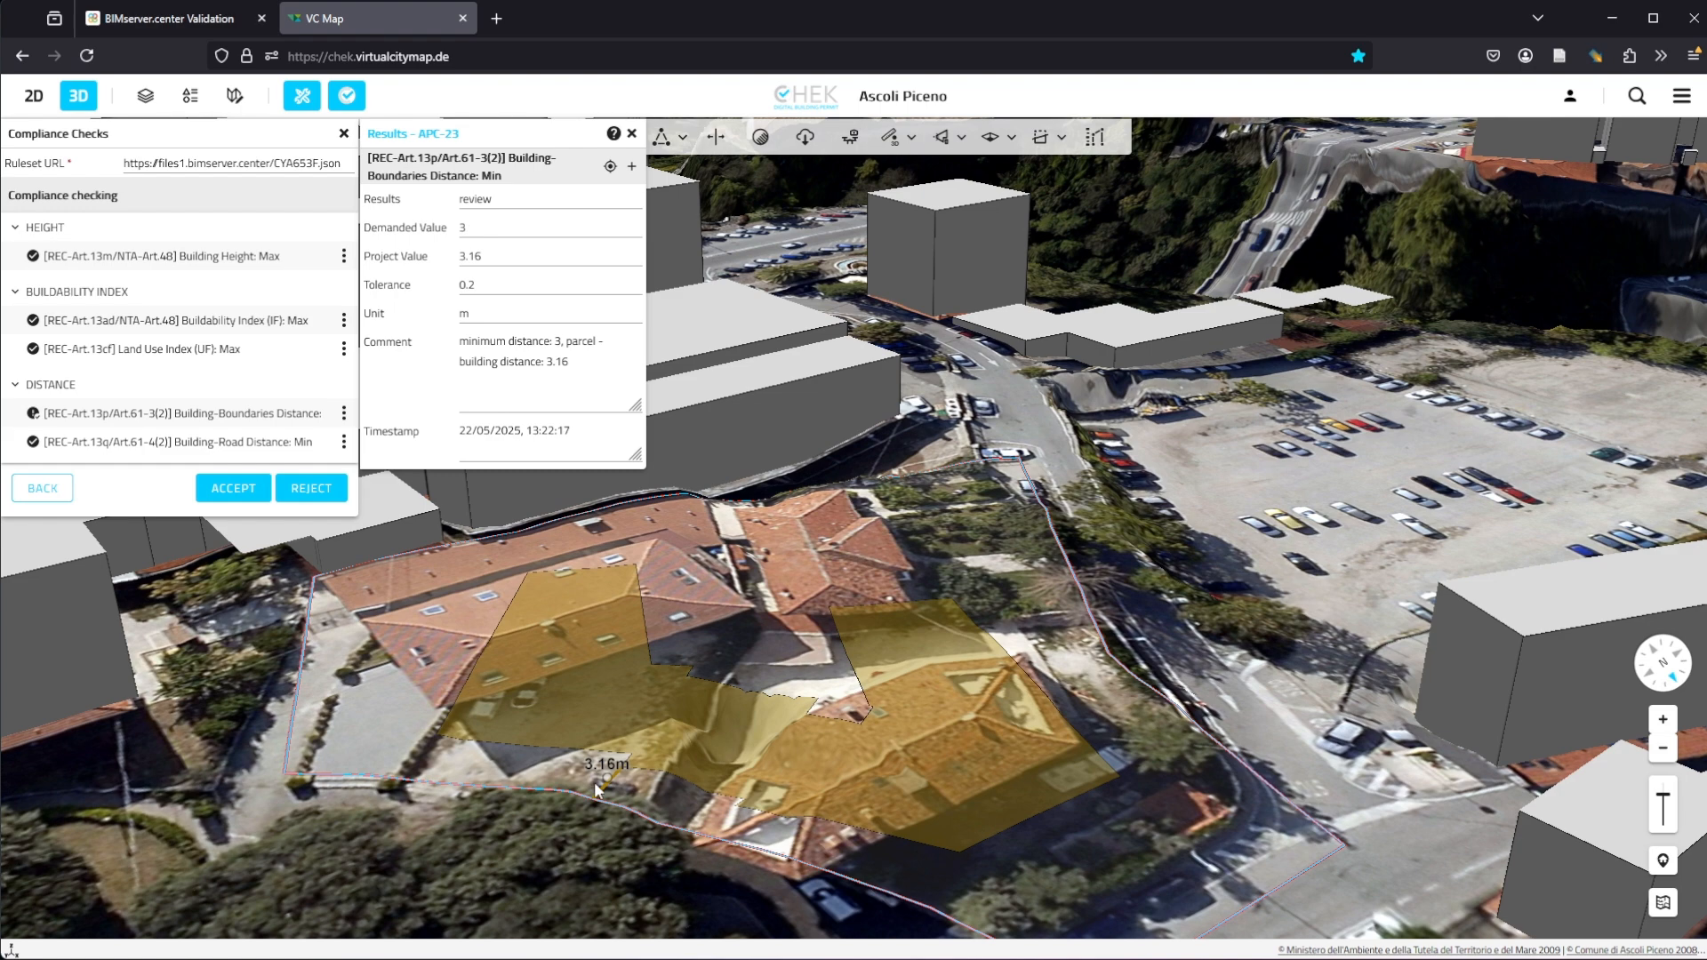
# Step: Display the glTF model together with the boundary-distance result and examine the result values
pyautogui.click(631, 167)
pyautogui.scroll(5, 582, 805)
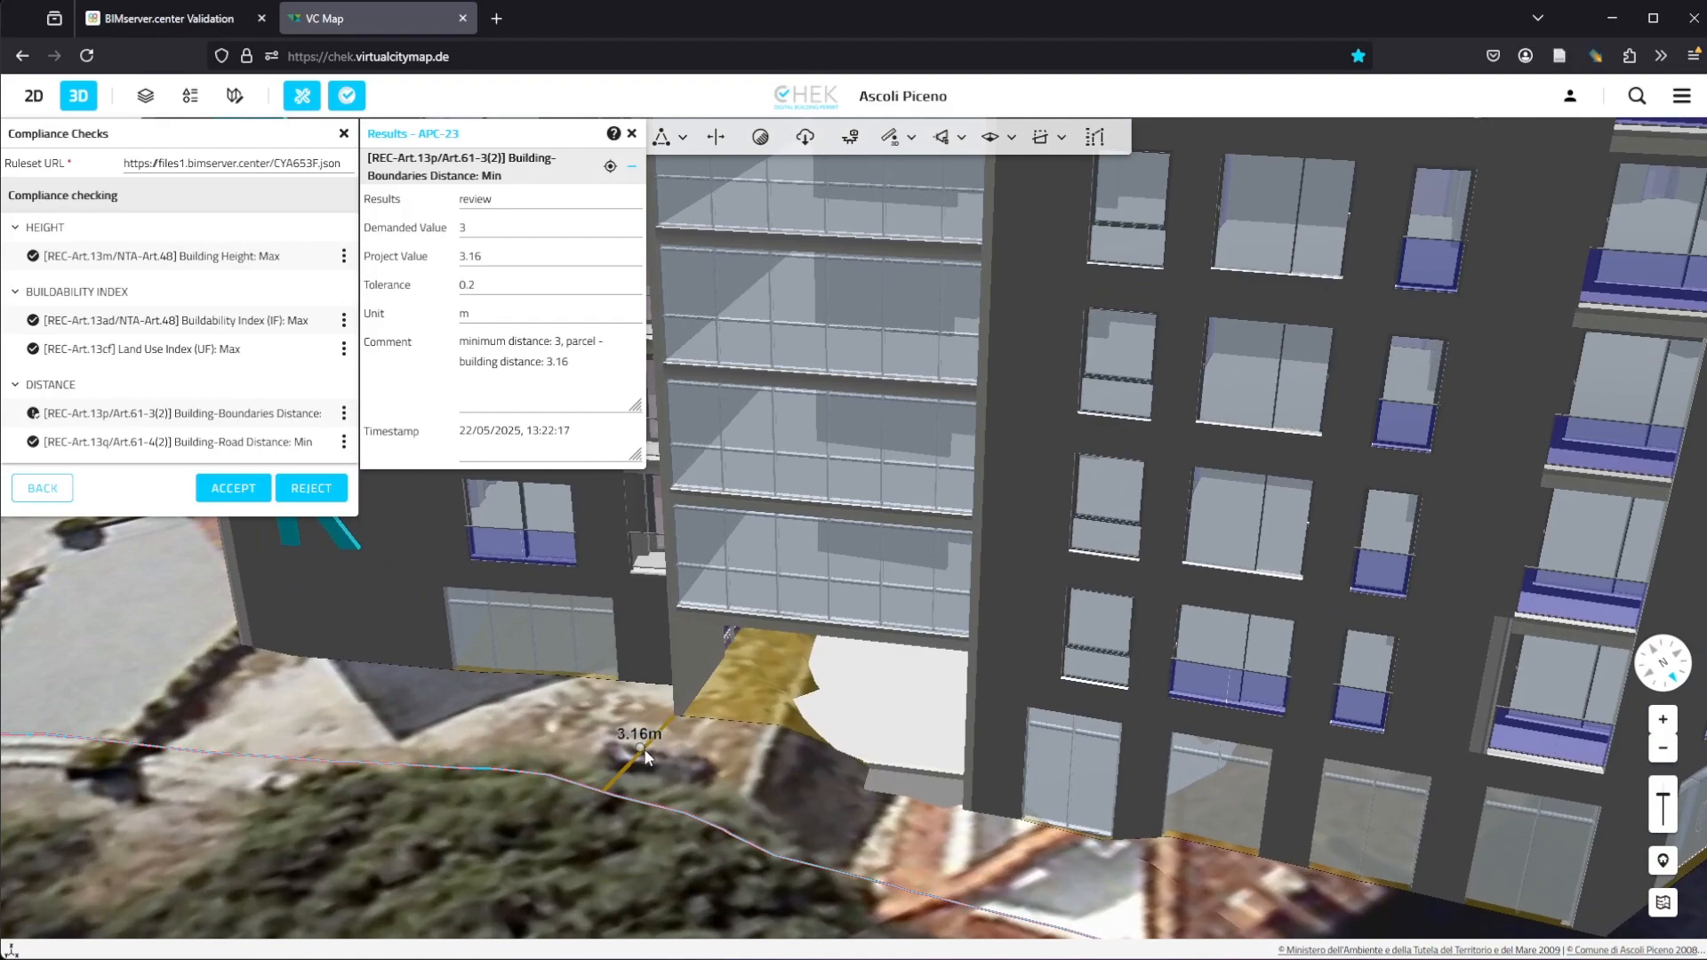
pyautogui.moveTo(677, 763); pyautogui.dragTo(628, 766, button='middle')
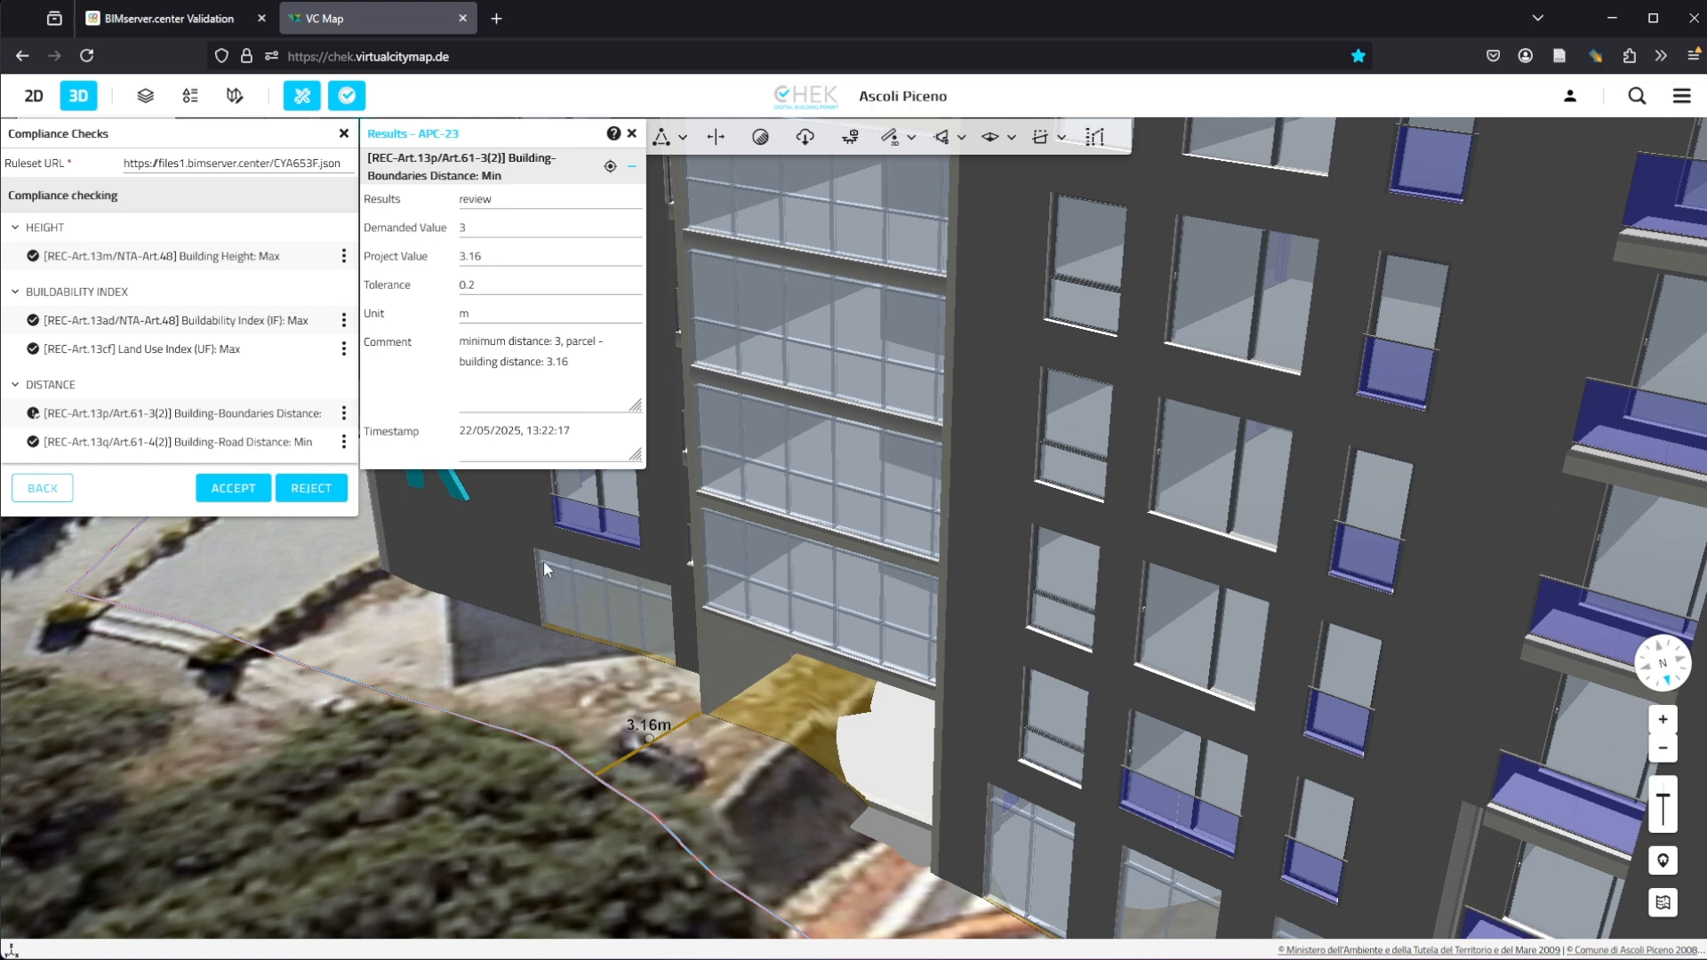
pyautogui.click(470, 286)
pyautogui.moveTo(484, 285); pyautogui.dragTo(439, 287)
pyautogui.click(428, 312)
# Step: Examine the building's distance to the plot boundary from several angles, then close the result panel
pyautogui.scroll(-5, 644, 681)
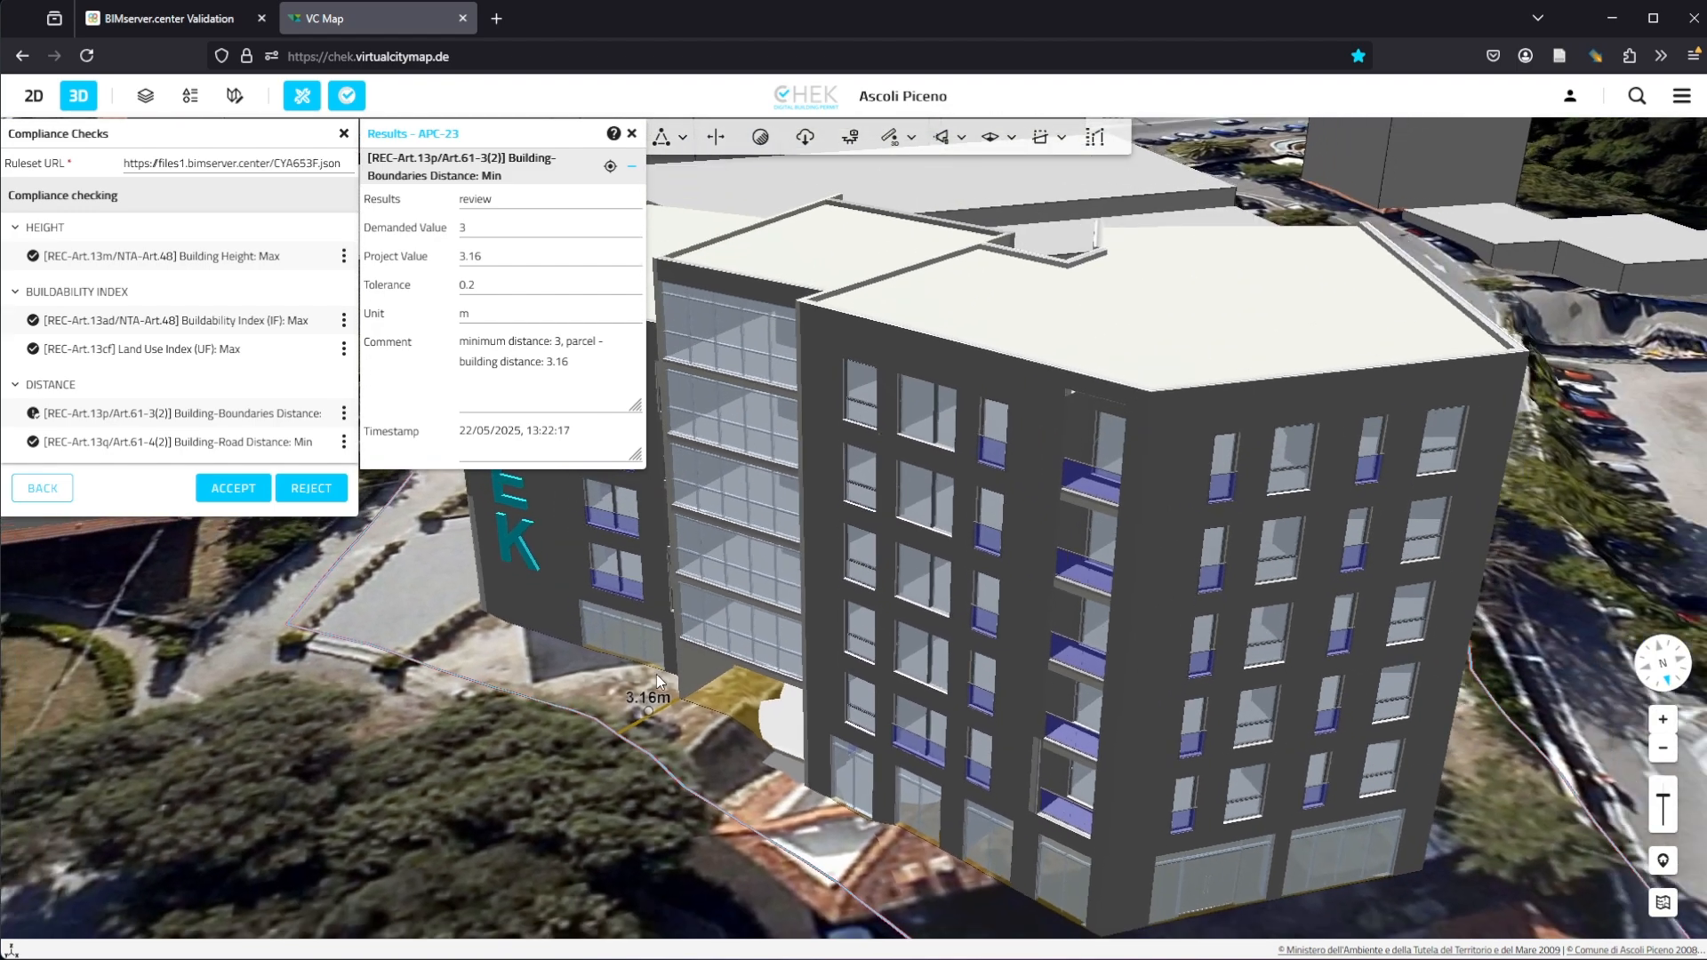
pyautogui.moveTo(656, 673); pyautogui.dragTo(616, 676, button='middle')
pyautogui.moveTo(615, 675); pyautogui.dragTo(889, 633)
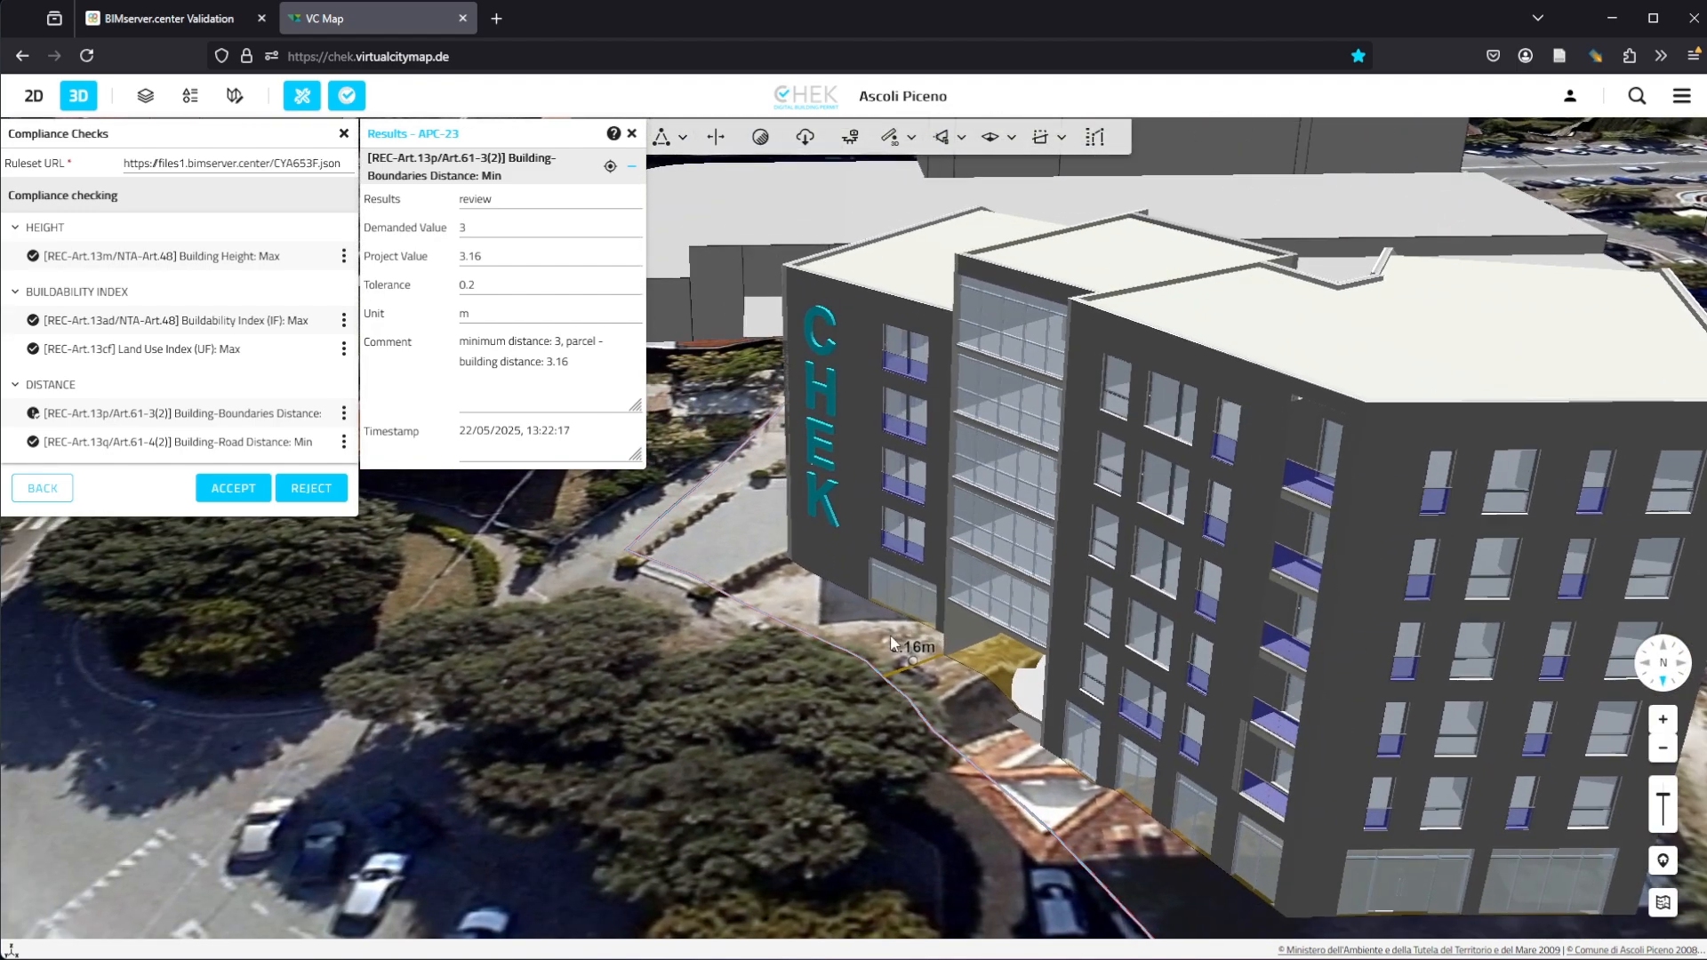
pyautogui.scroll(3, 890, 640)
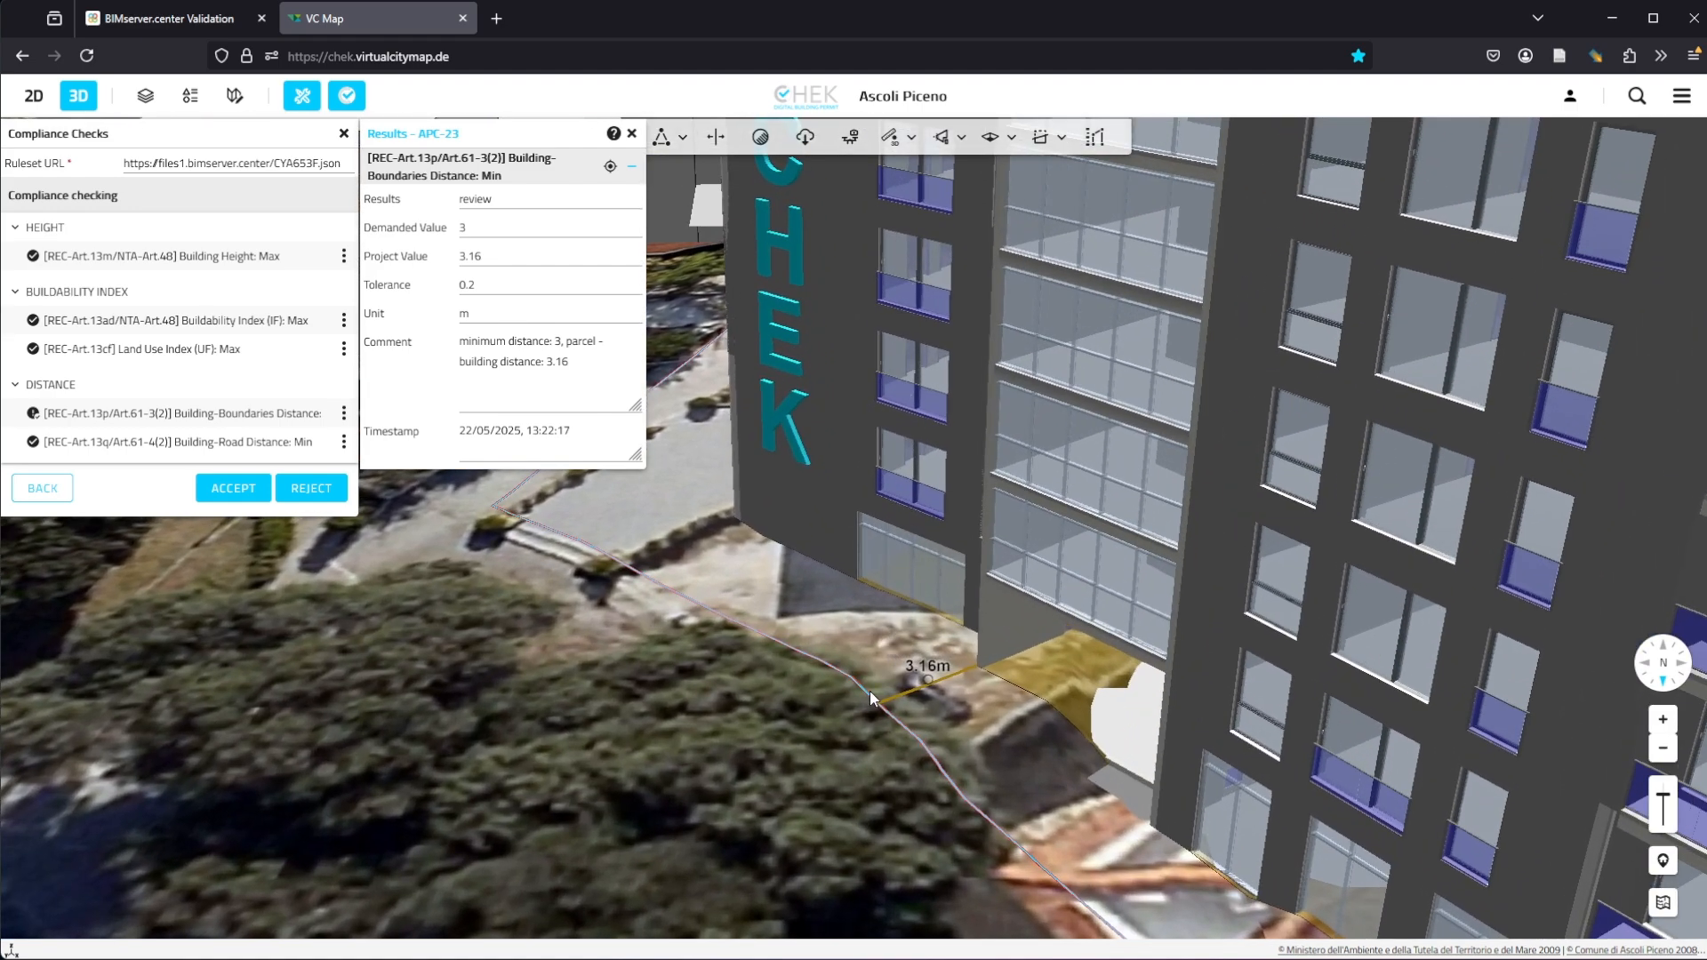
pyautogui.scroll(-5, 869, 690)
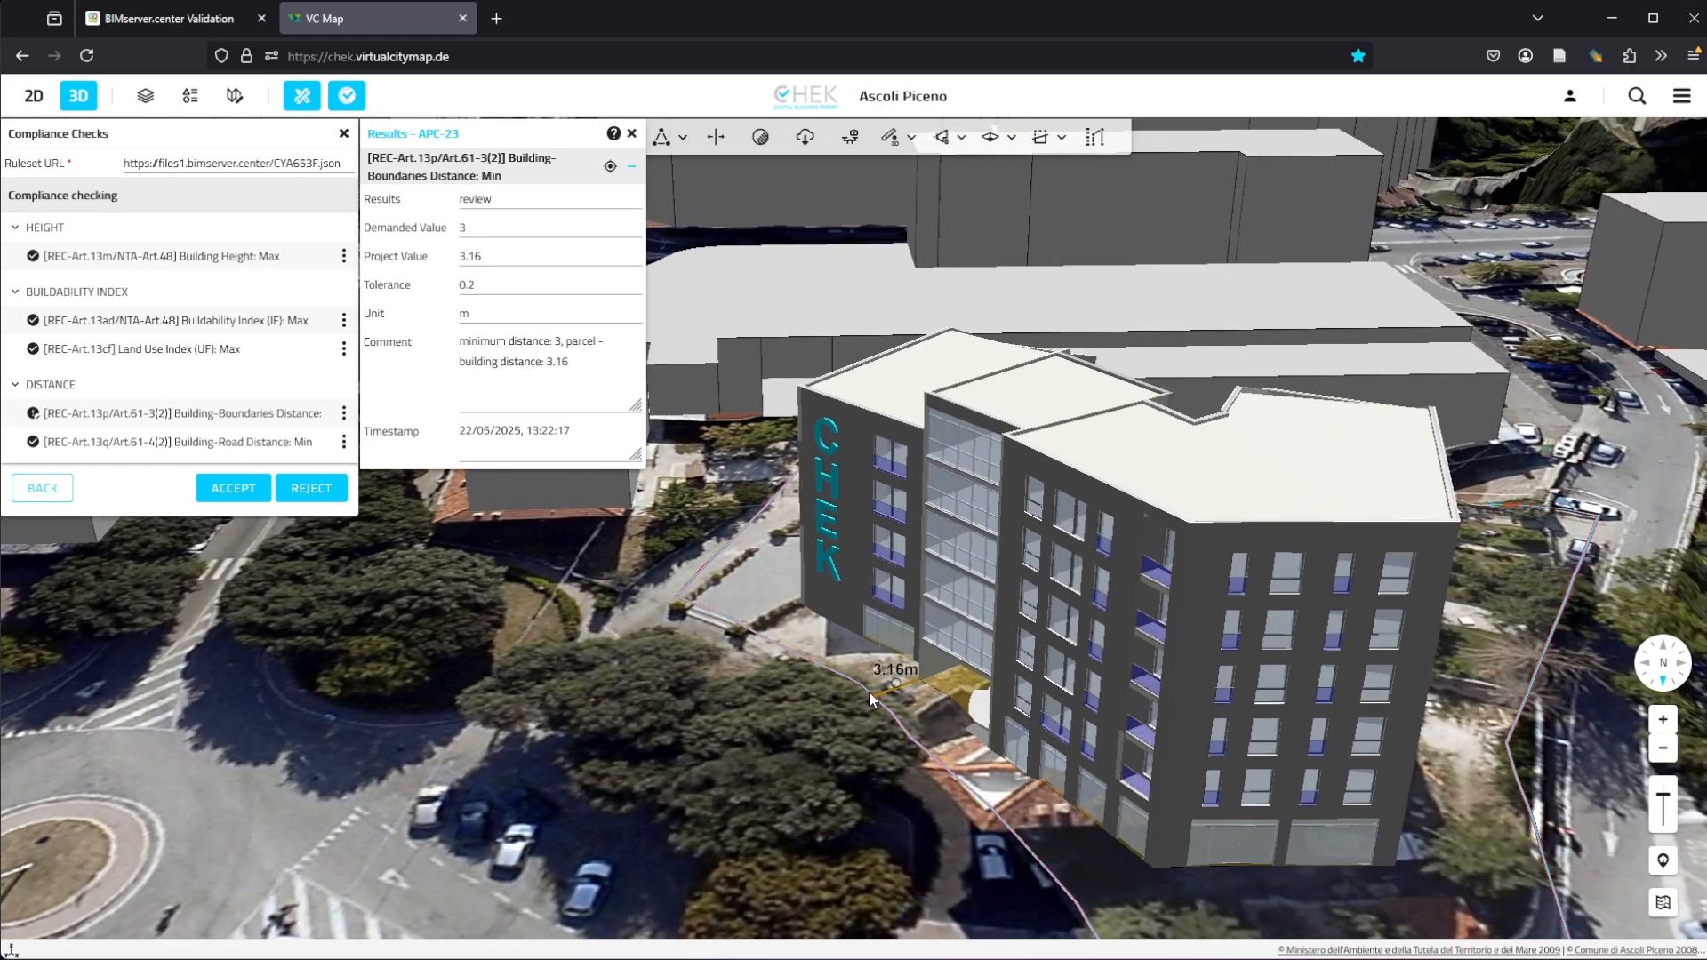
pyautogui.moveTo(867, 696); pyautogui.dragTo(857, 676)
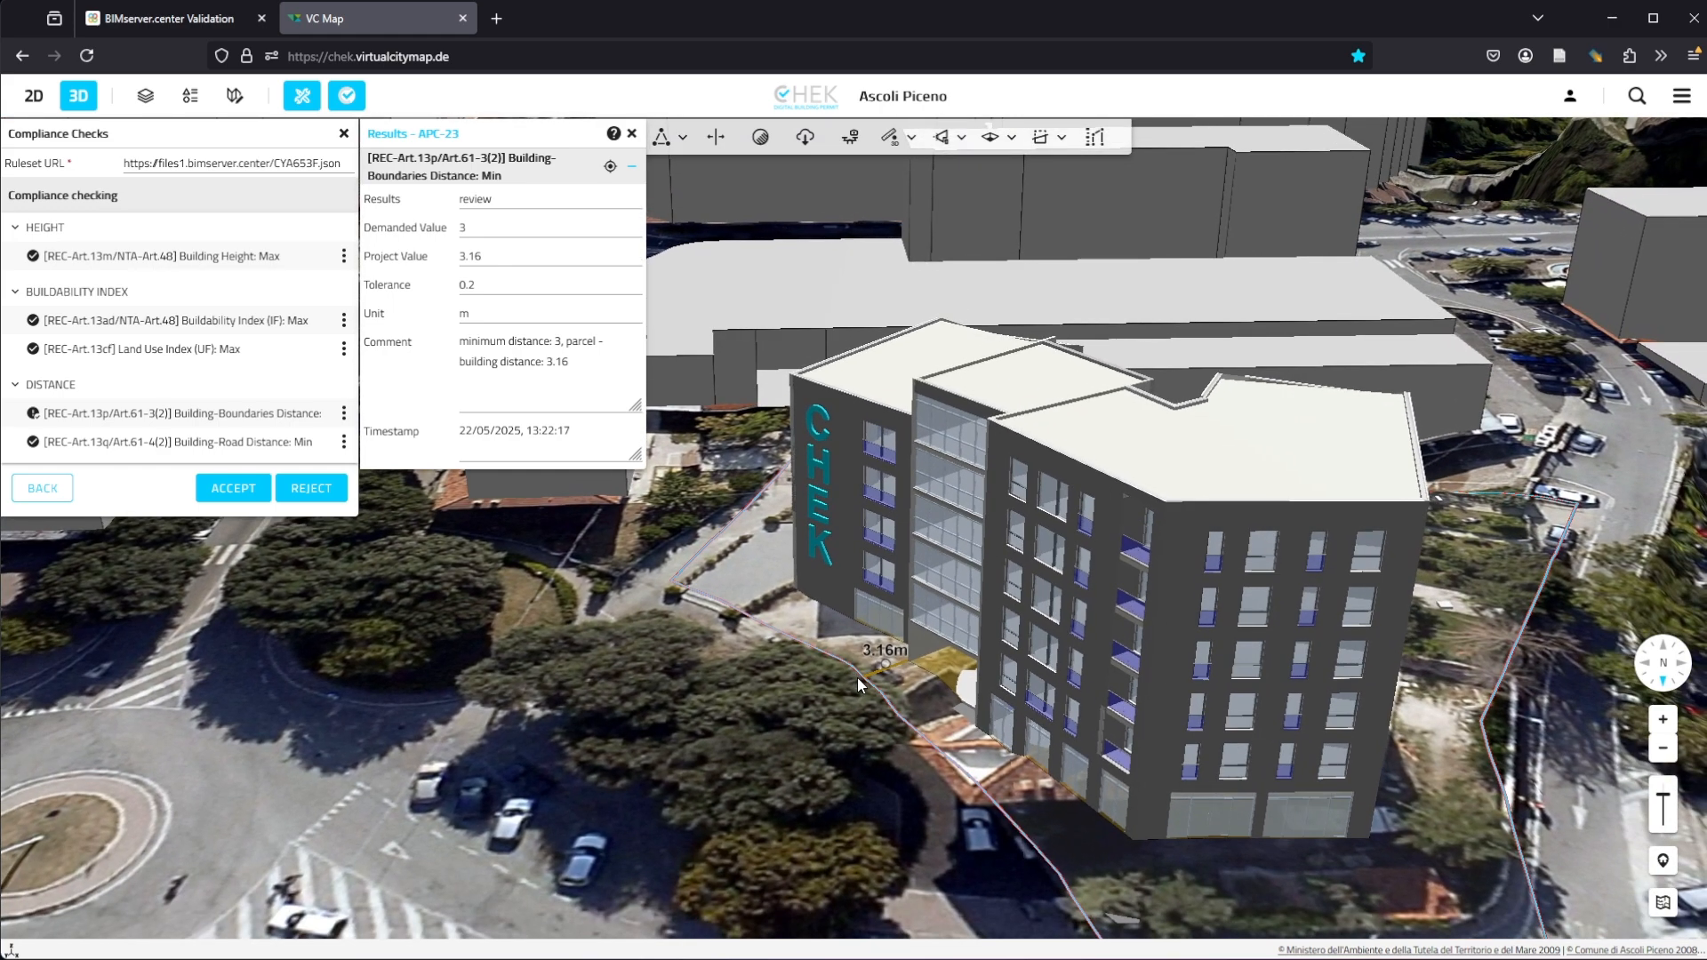
pyautogui.click(631, 136)
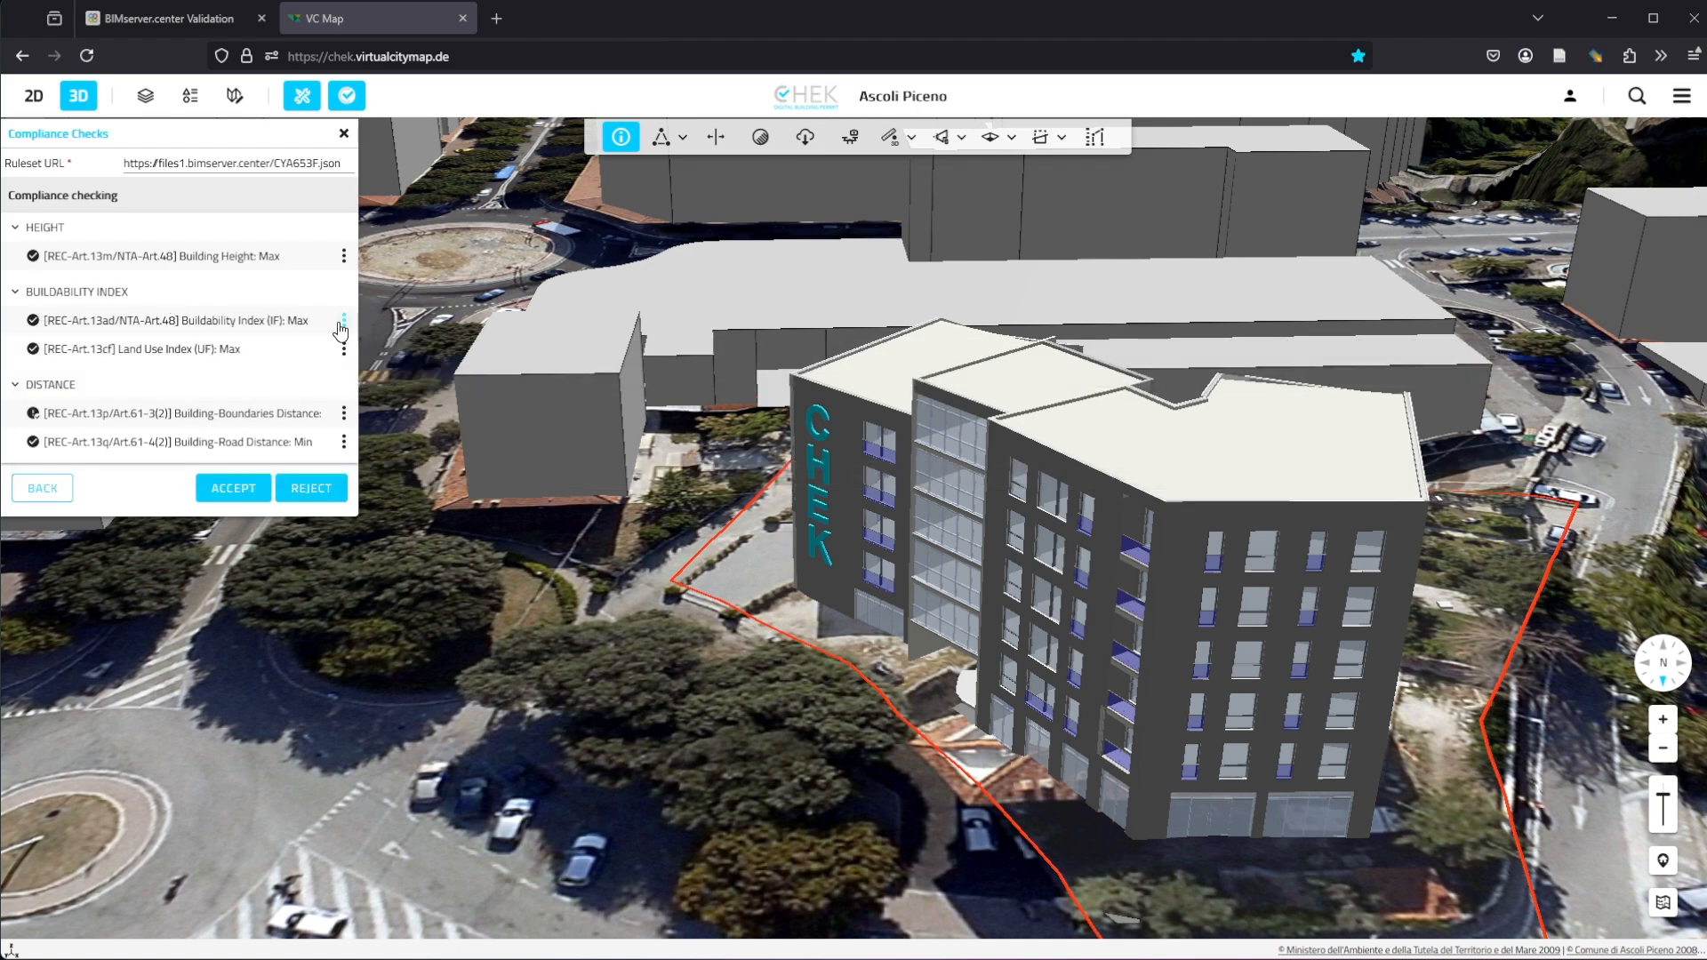
# Step: Show the result of the Buildability Index (IF): Max compliance check
pyautogui.moveTo(237, 315)
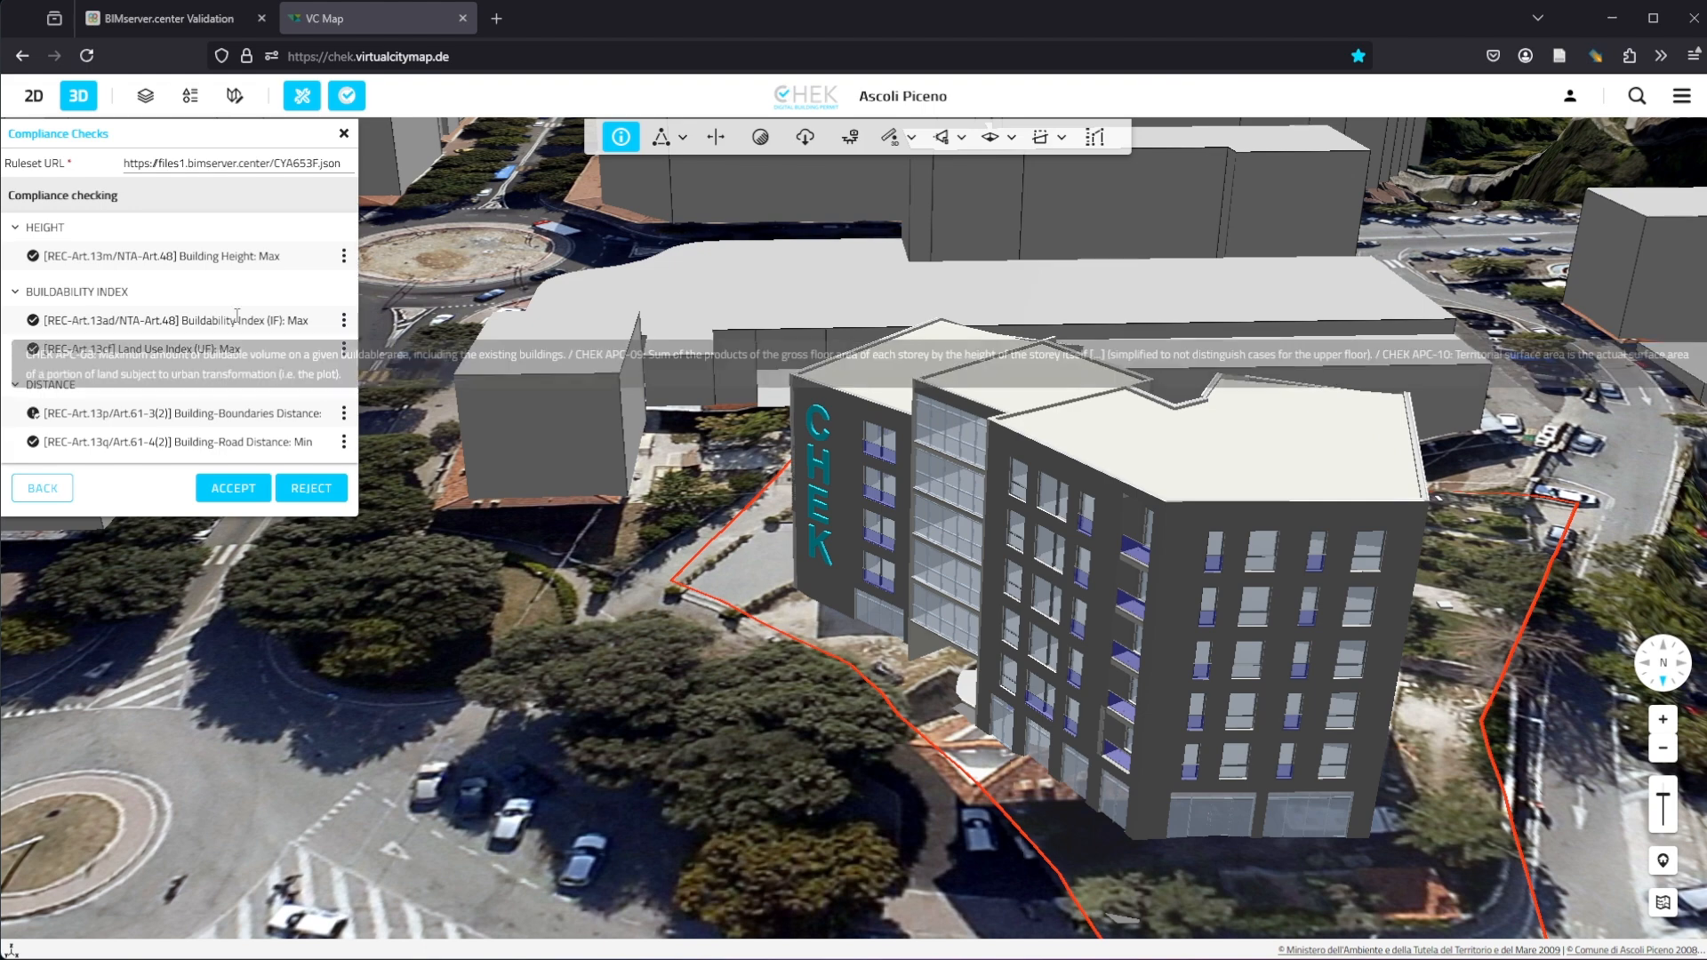
pyautogui.click(344, 320)
pyautogui.click(431, 337)
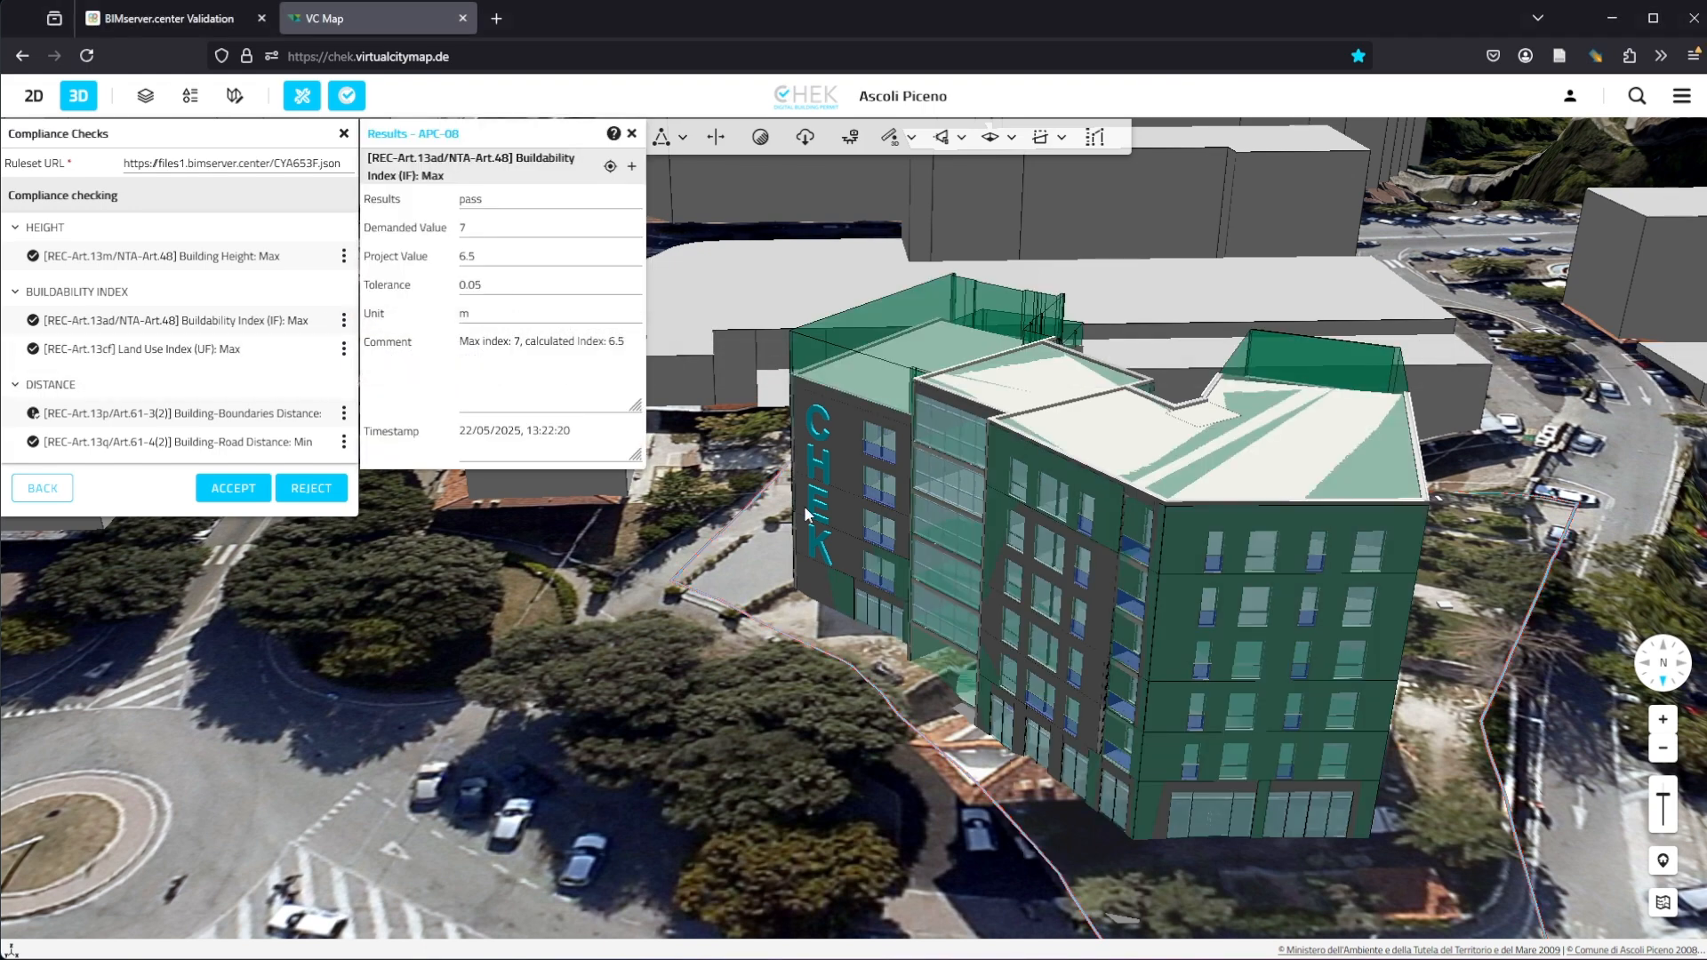
# Step: Toggle the glTF model on and off to compare it with the buildability storey volumes
pyautogui.click(632, 168)
pyautogui.scroll(6, 930, 466)
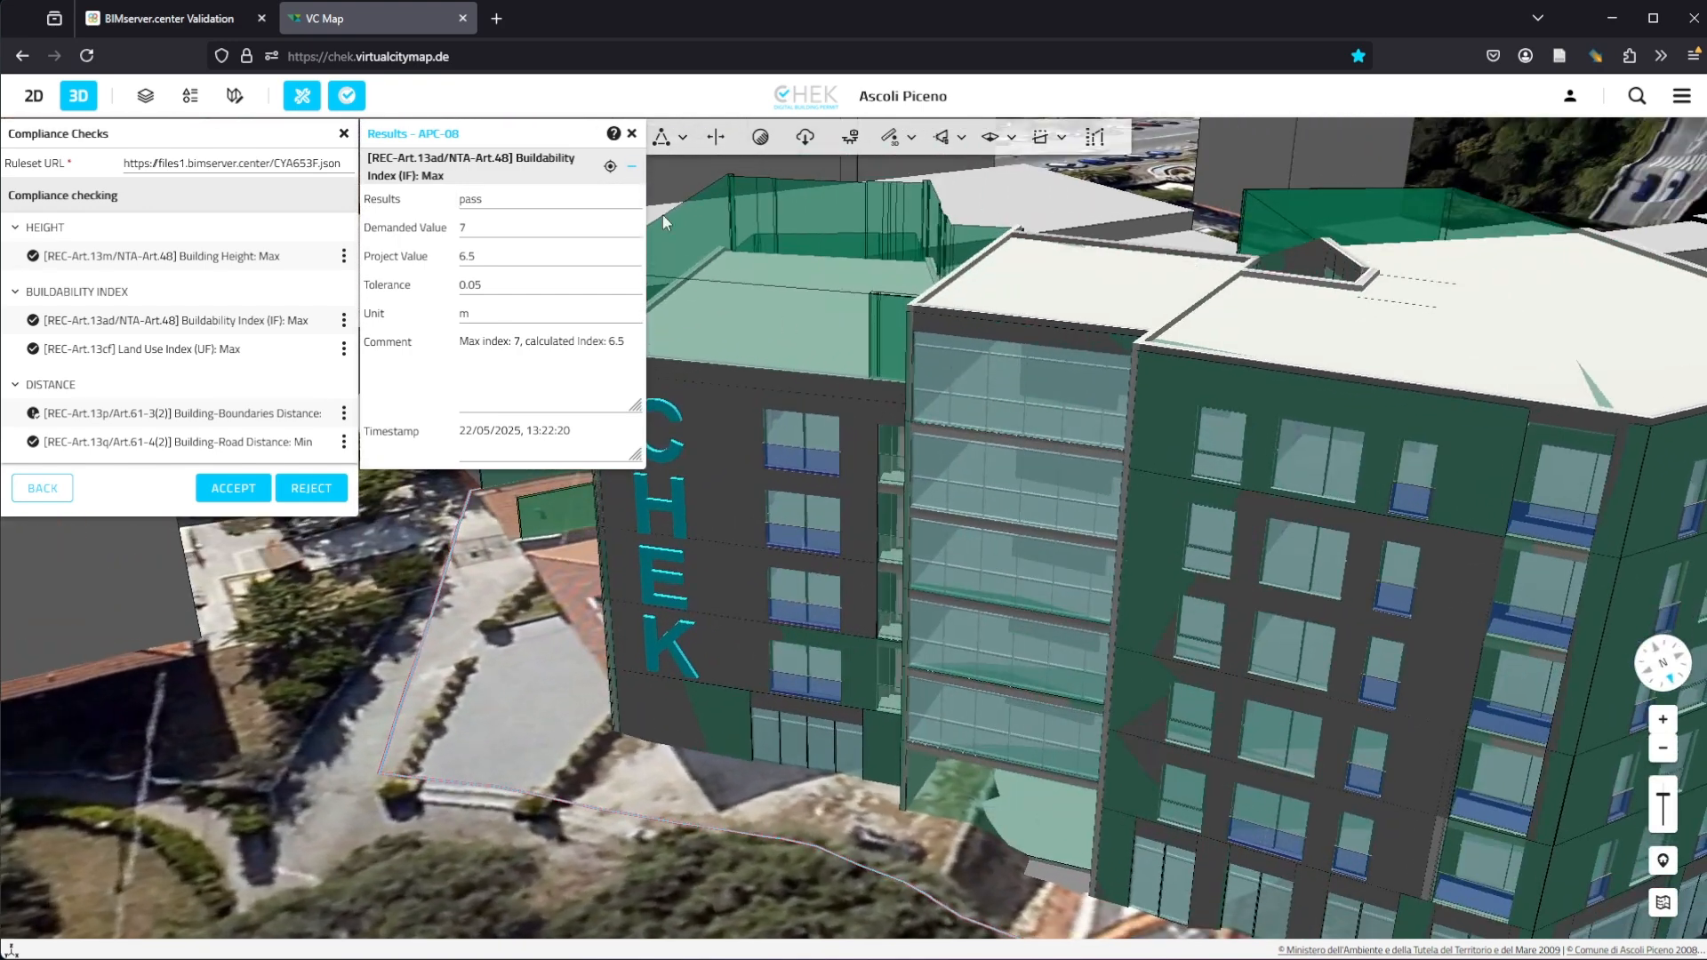
pyautogui.click(631, 166)
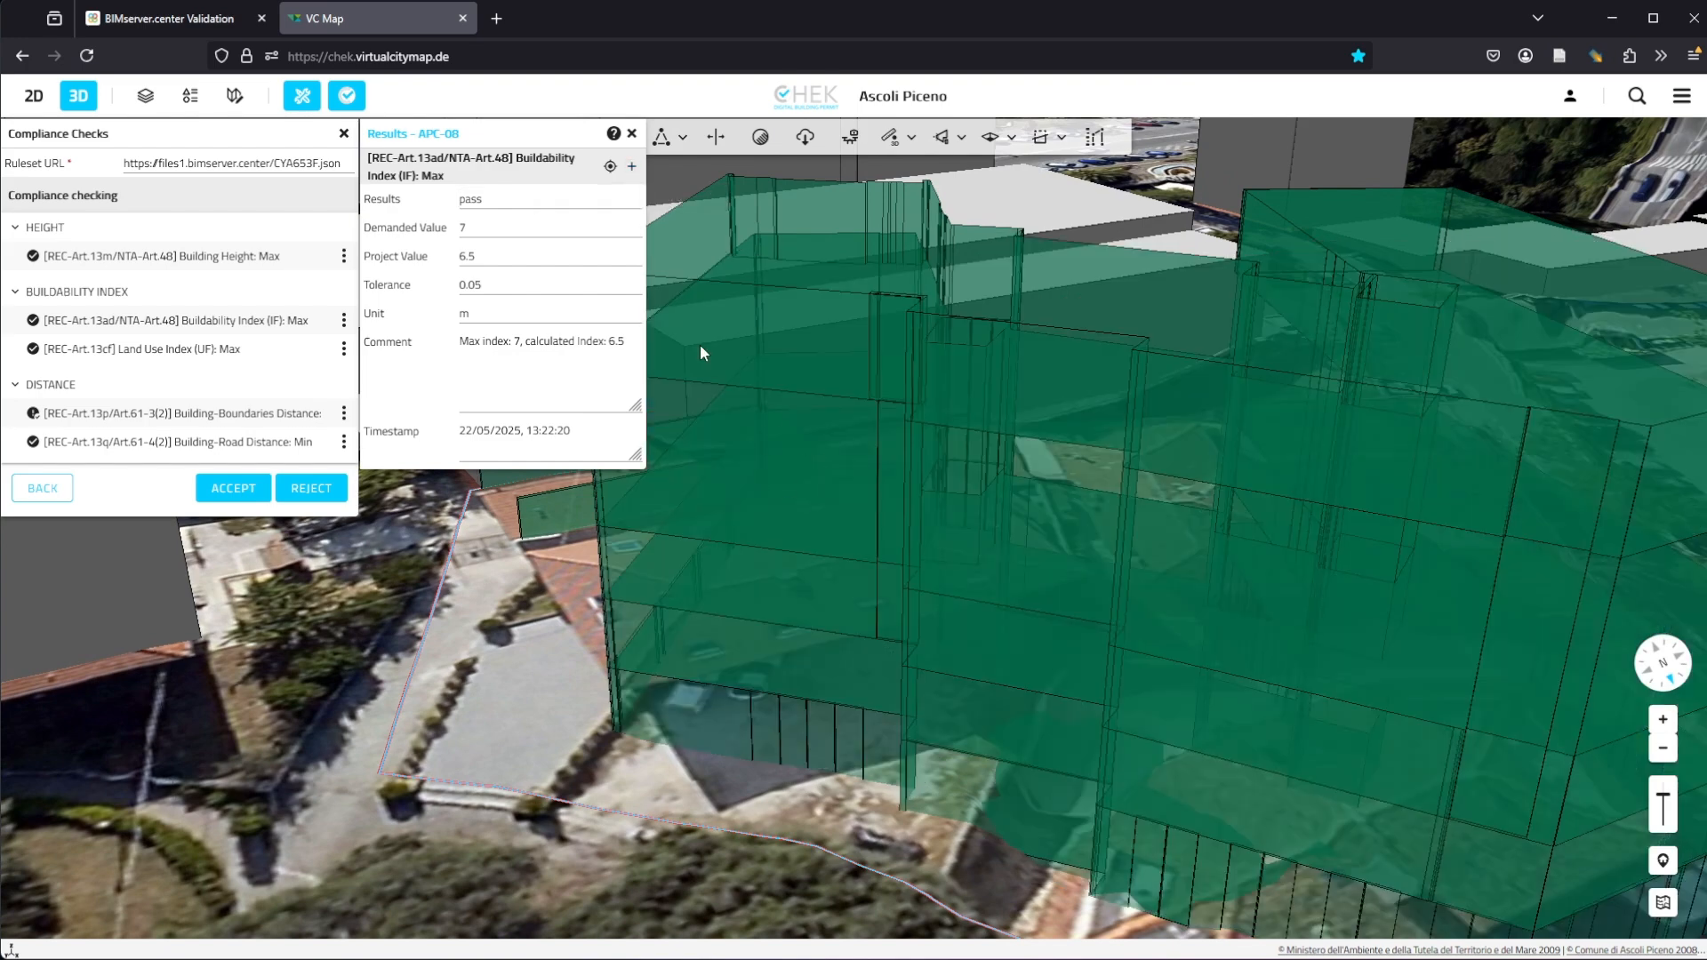
pyautogui.click(631, 166)
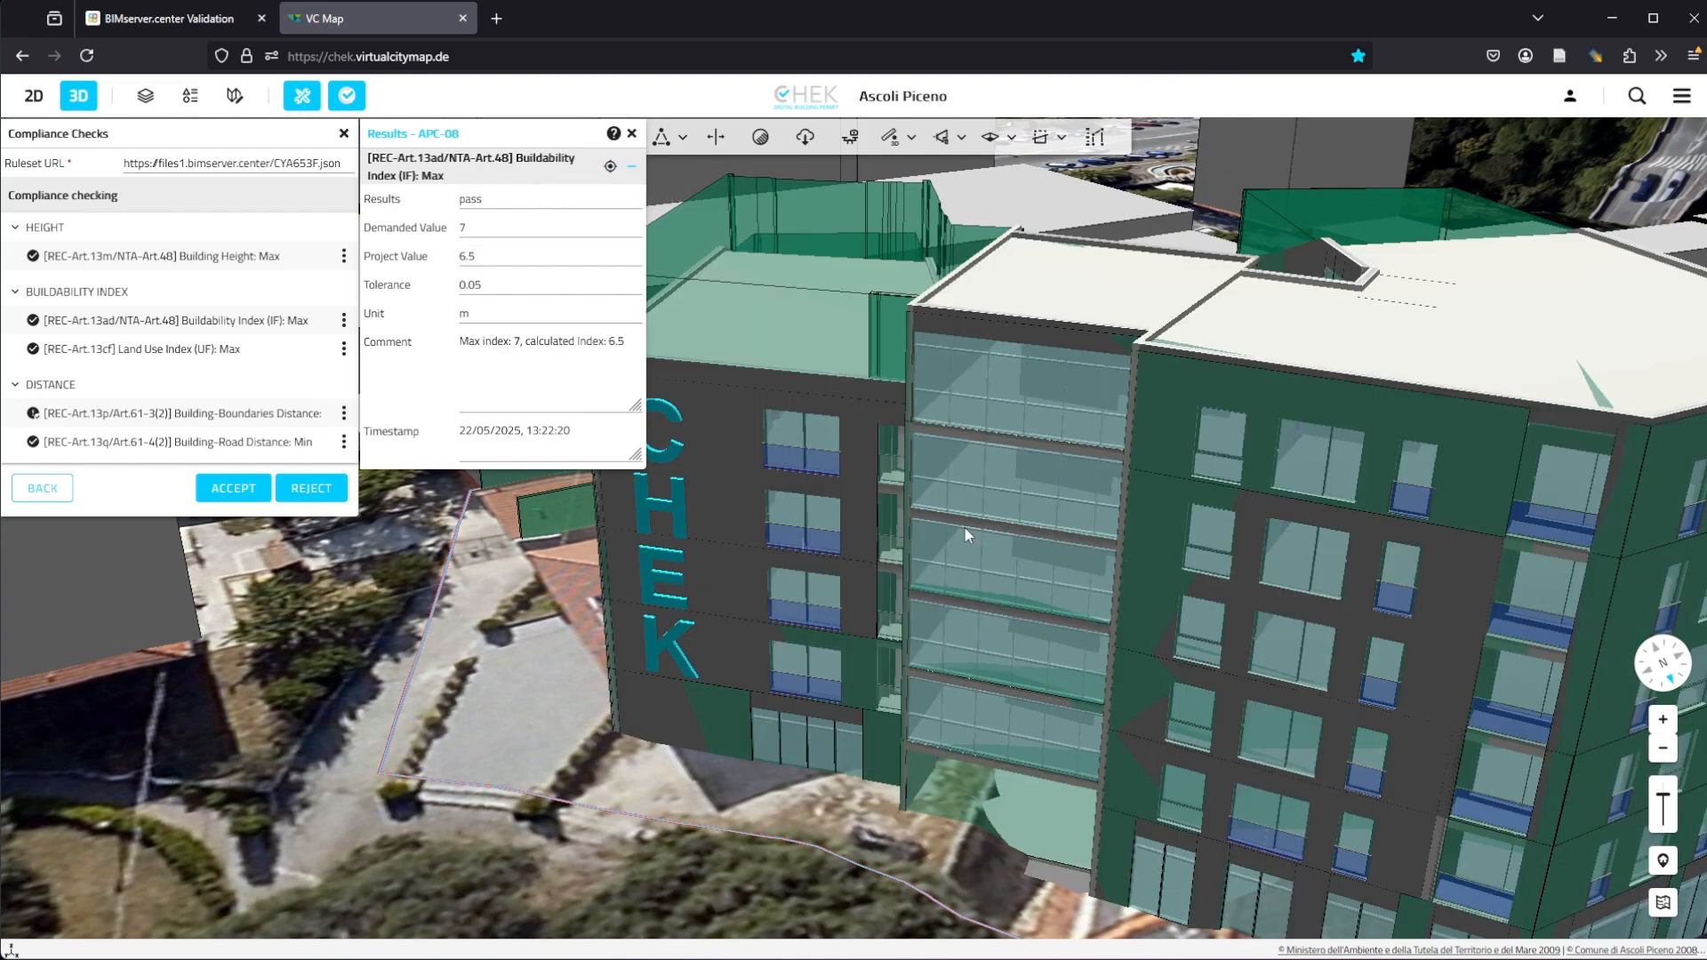
pyautogui.click(631, 166)
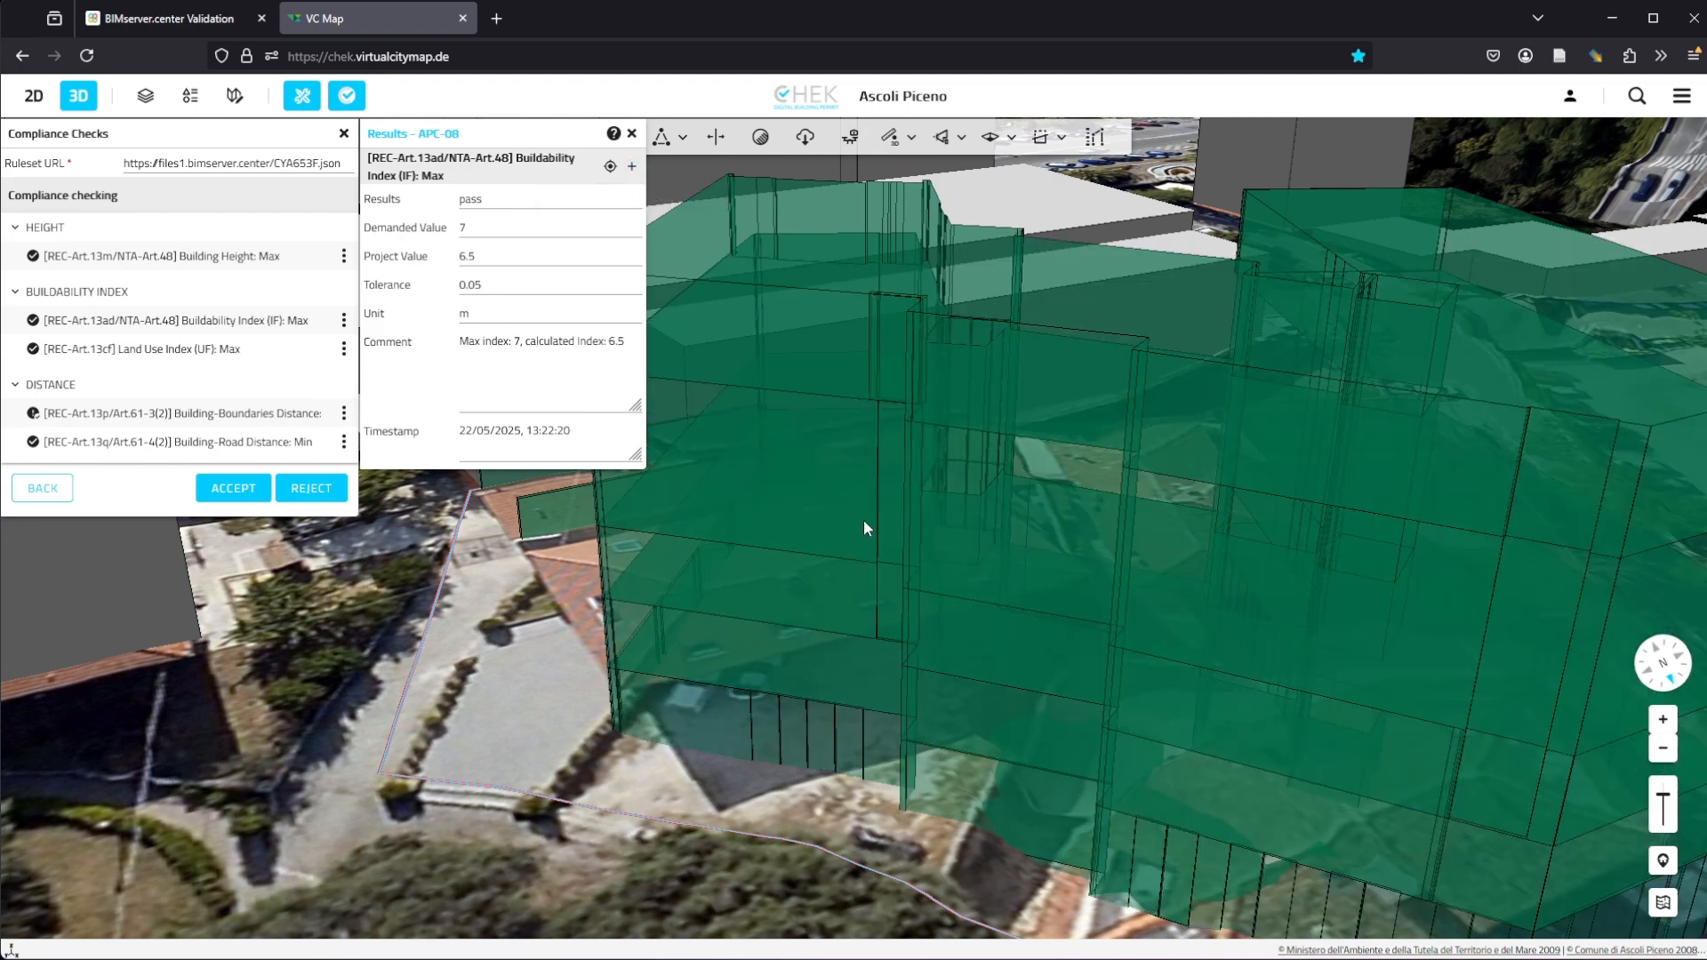
# Step: Inspect the attributes of two storey volumes and the plot, then show the glTF model again
pyautogui.click(863, 520)
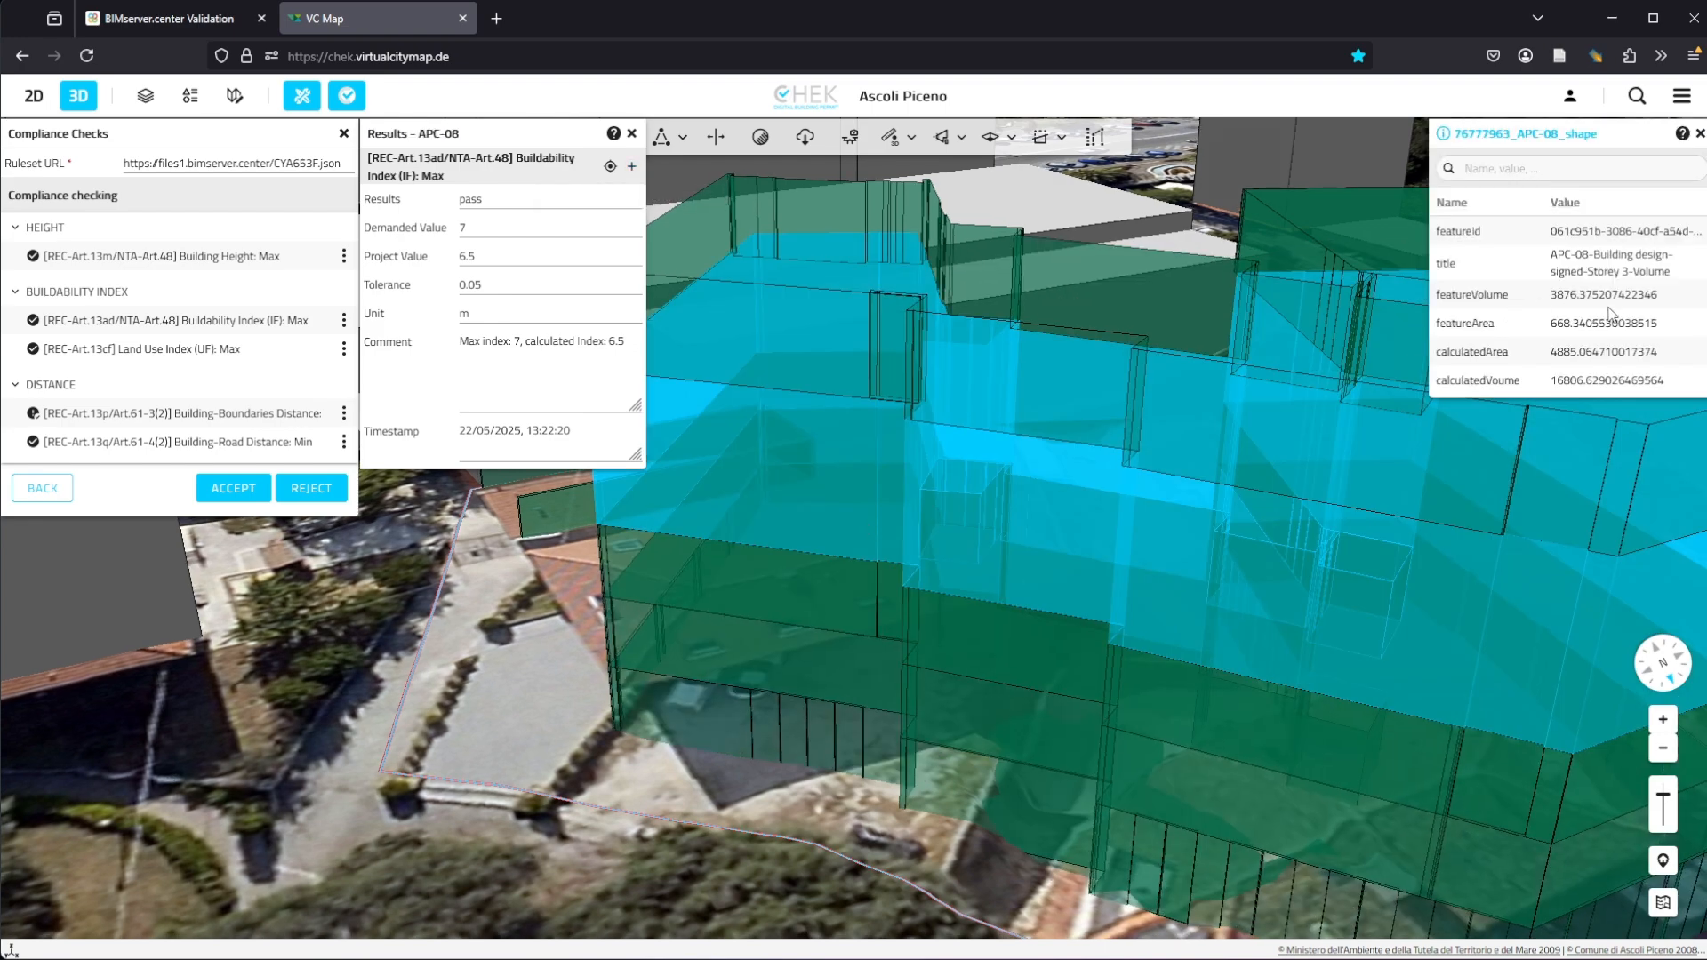
pyautogui.click(1069, 662)
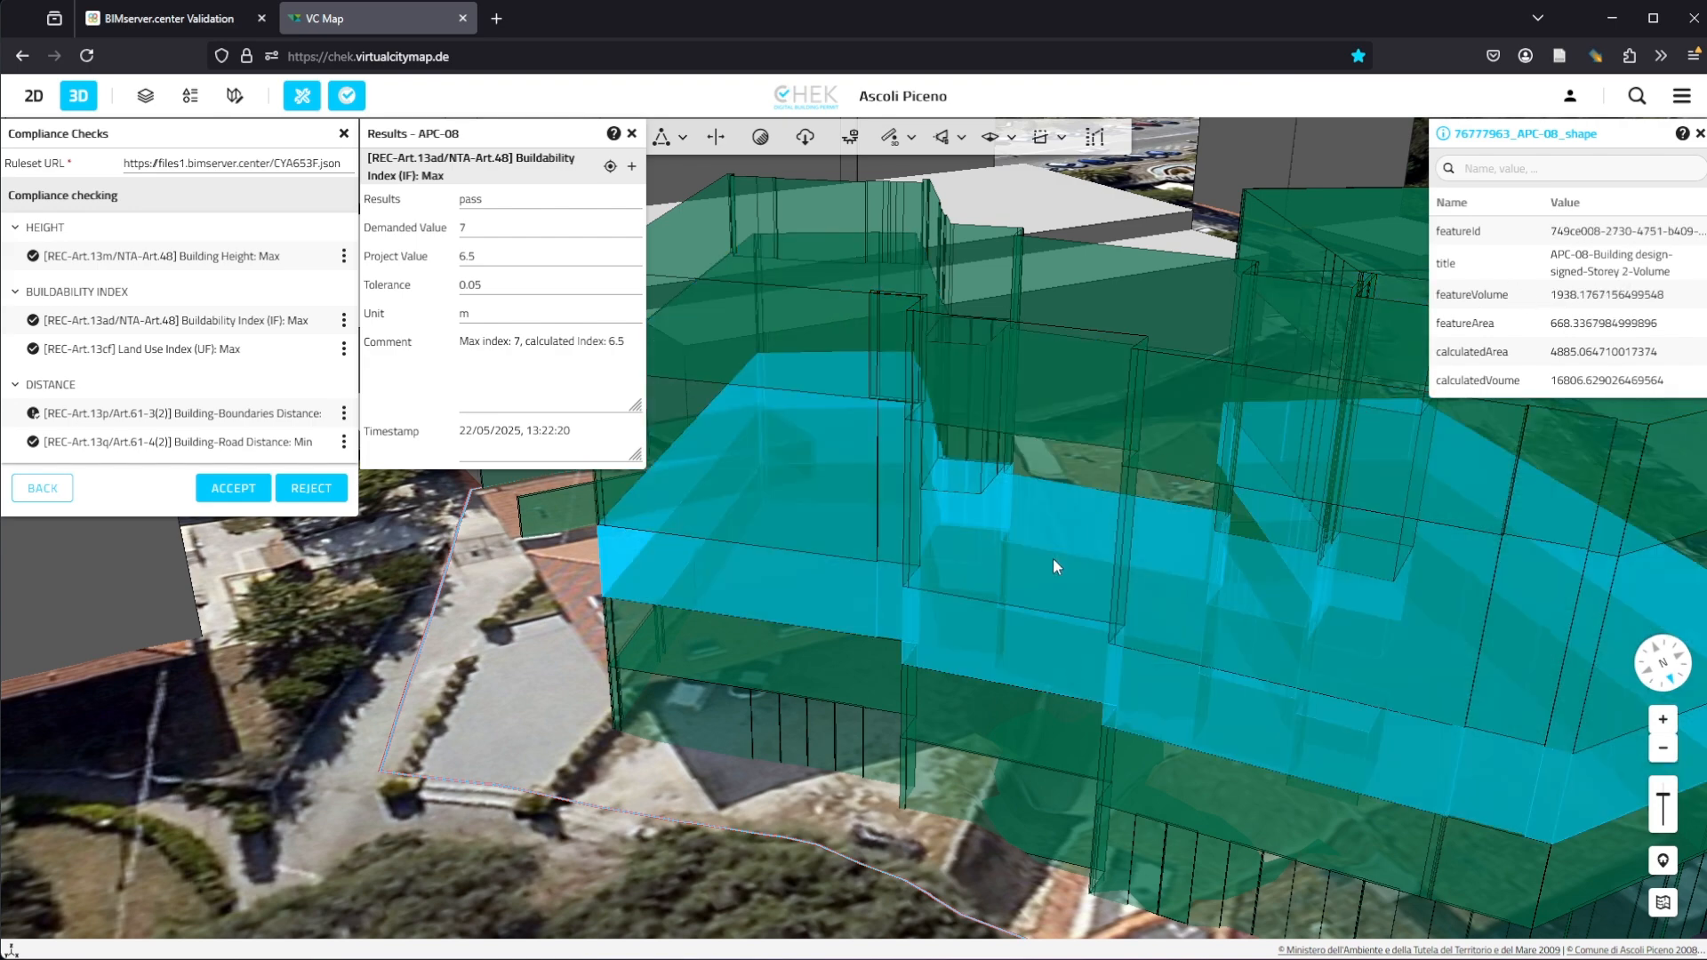
pyautogui.click(648, 777)
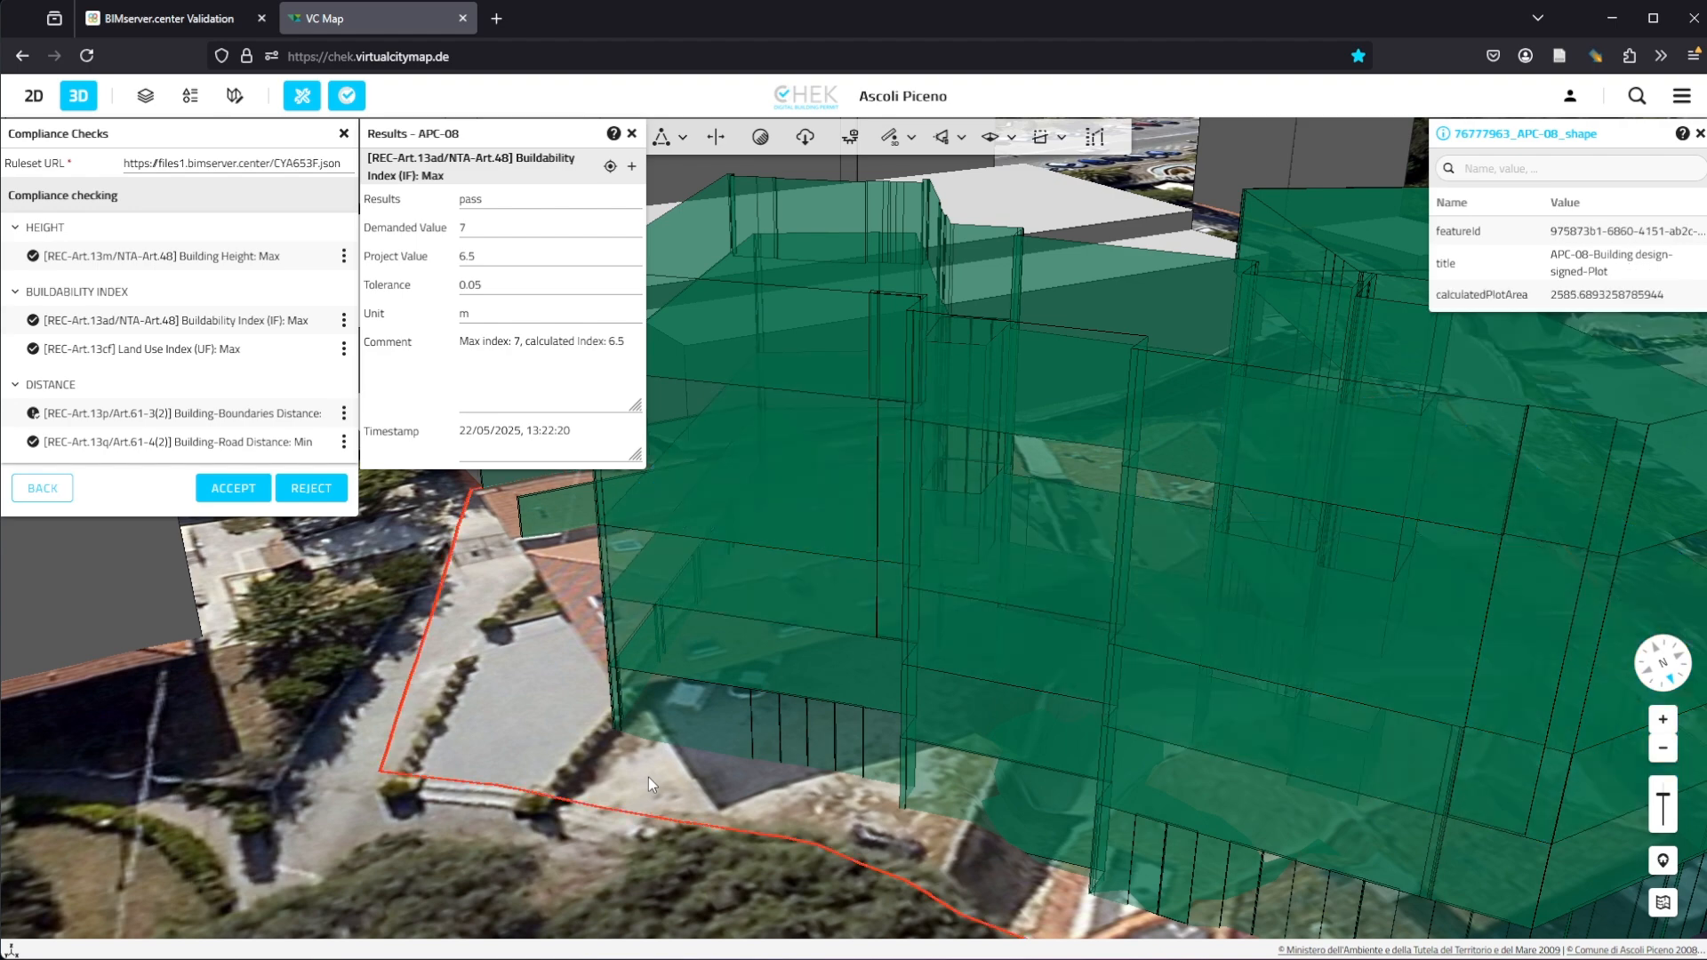
pyautogui.click(631, 166)
# Step: Review the buildability result around the building and close the result panel
pyautogui.scroll(-3, 916, 425)
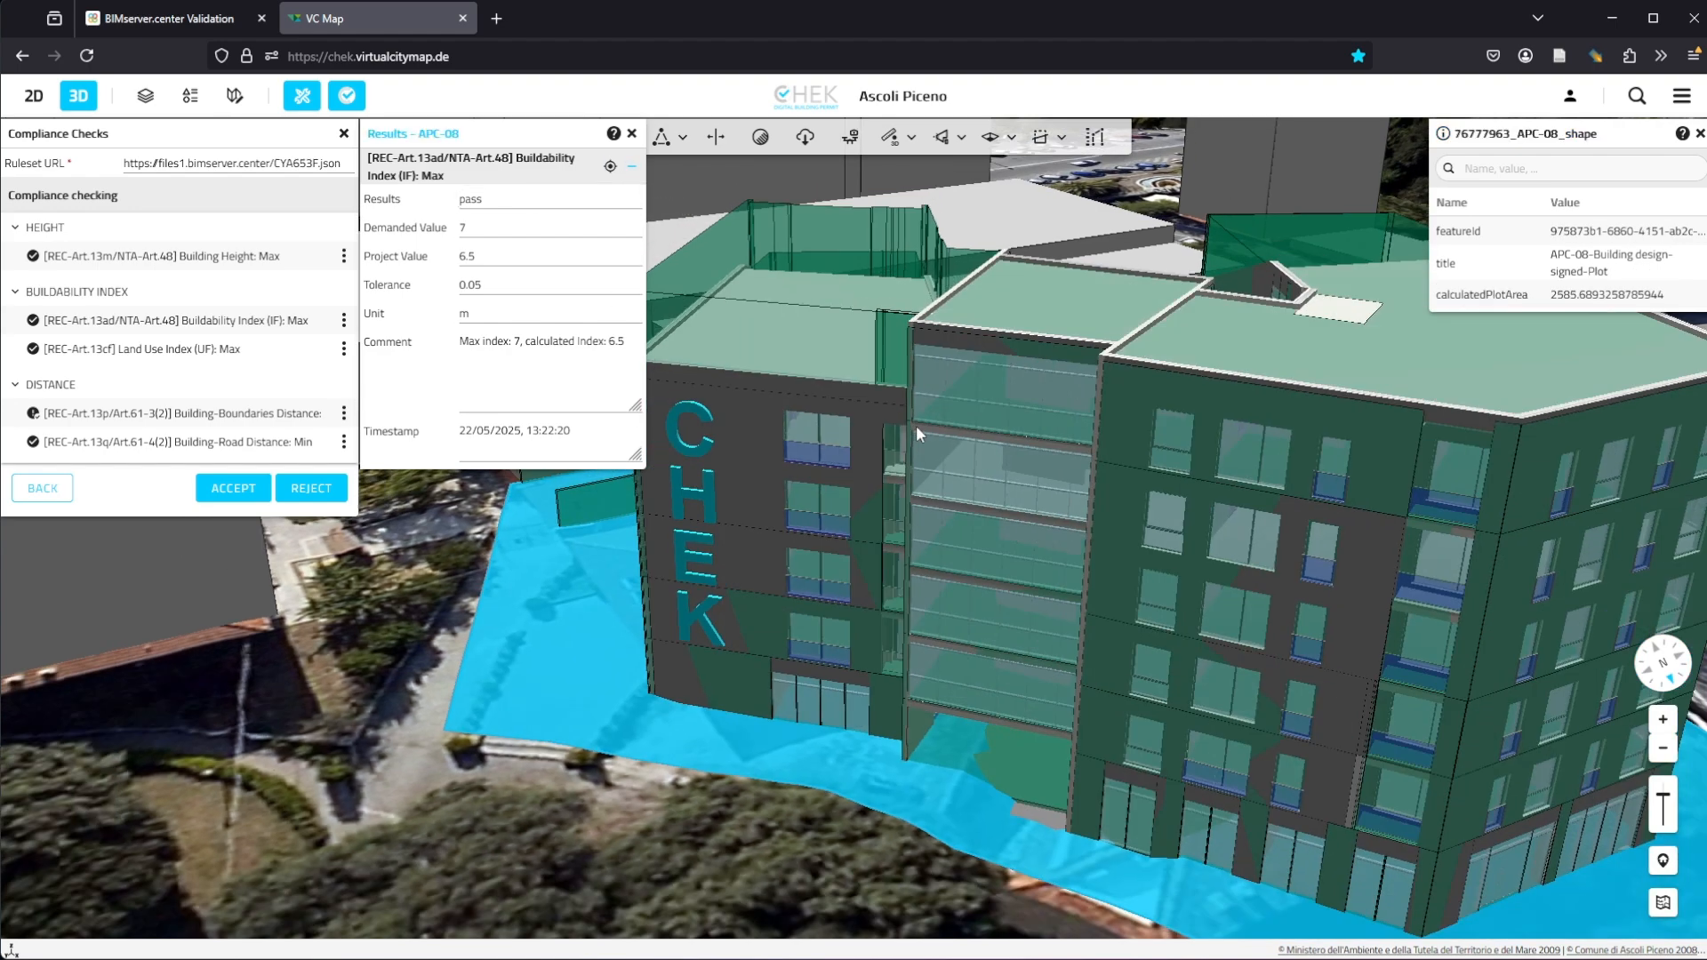
pyautogui.click(699, 867)
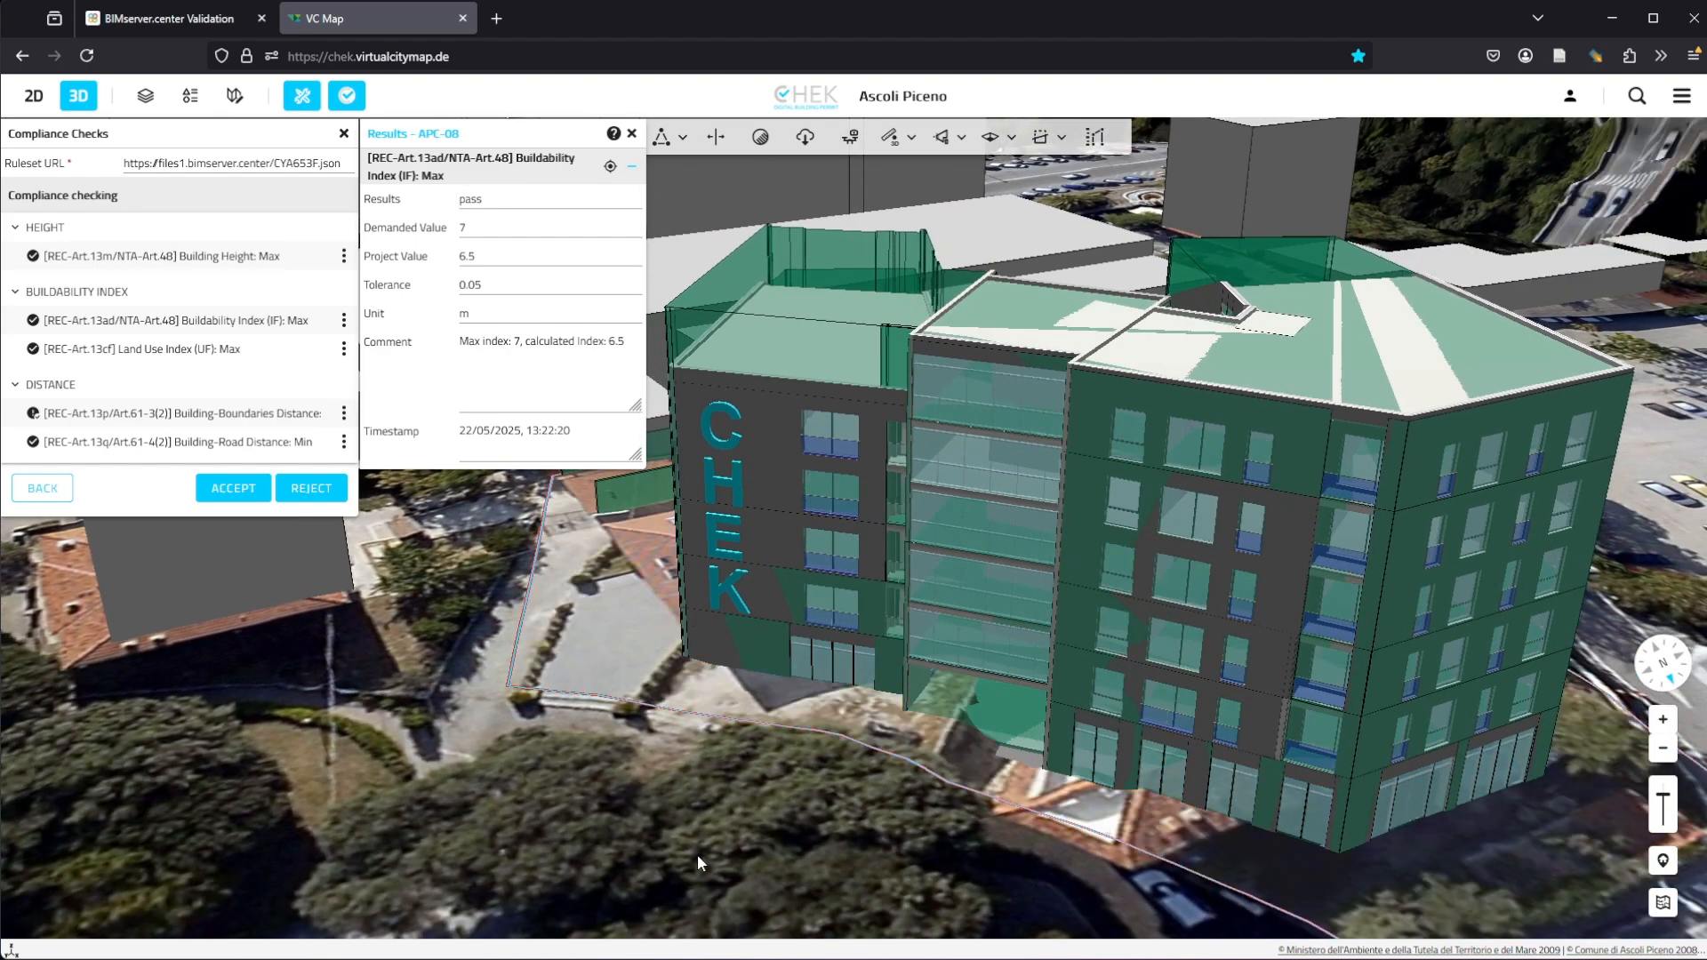
pyautogui.moveTo(1175, 356); pyautogui.dragTo(1260, 375, button='middle')
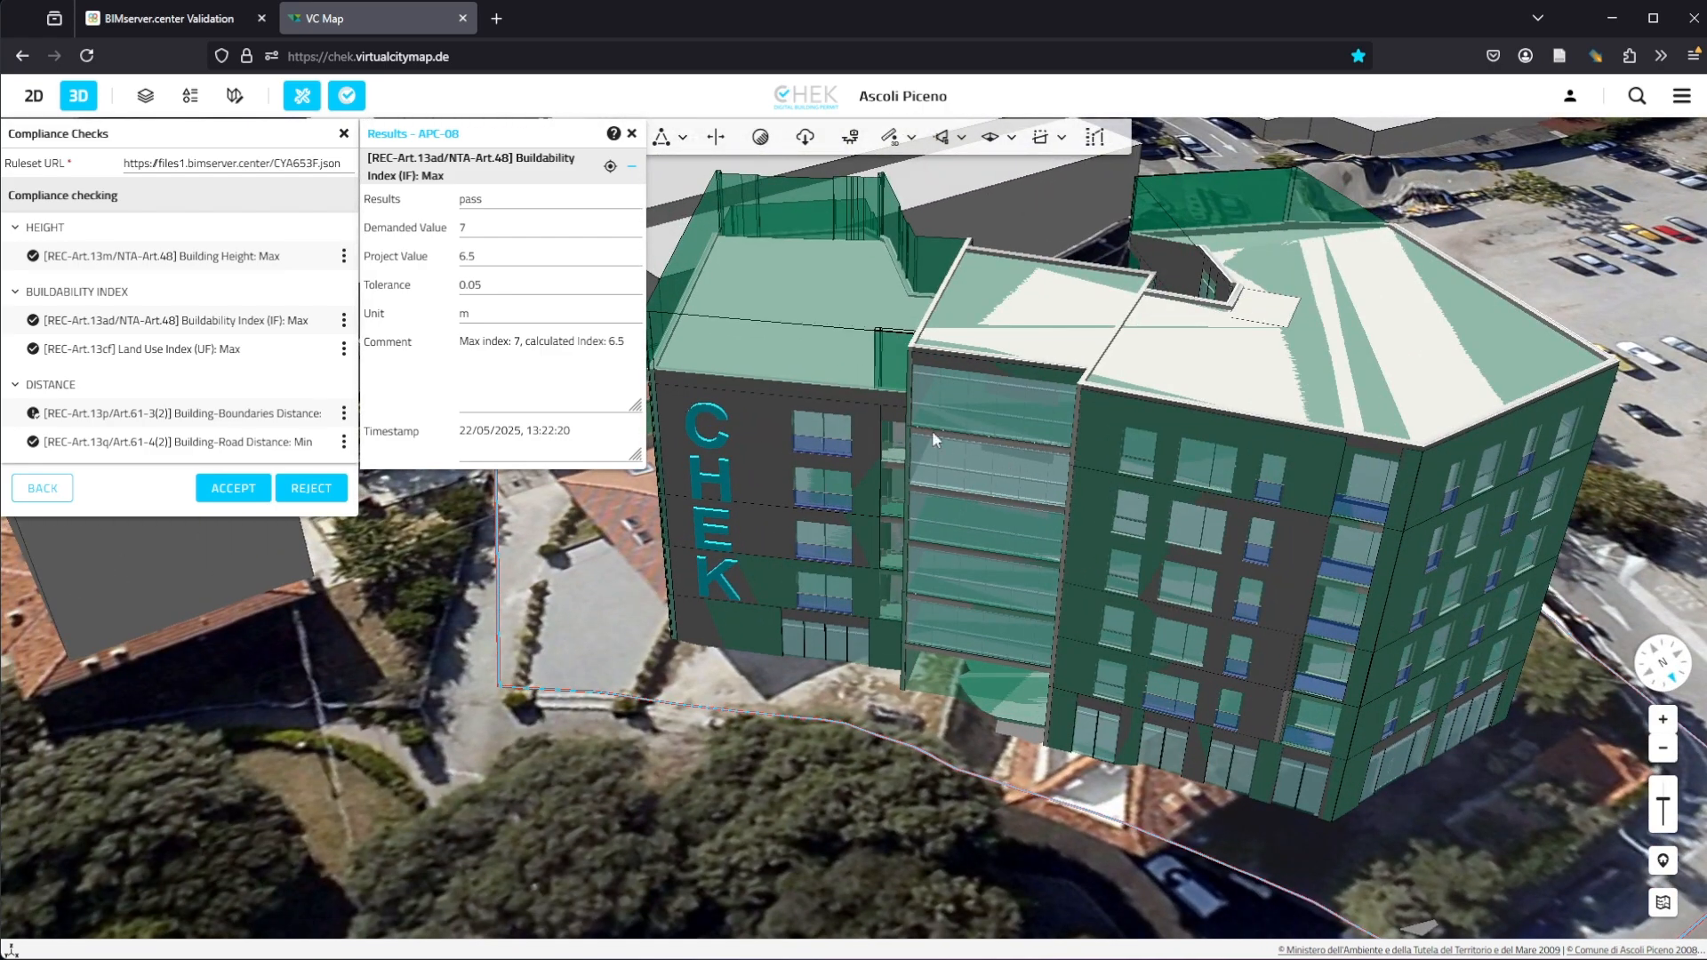
pyautogui.click(632, 134)
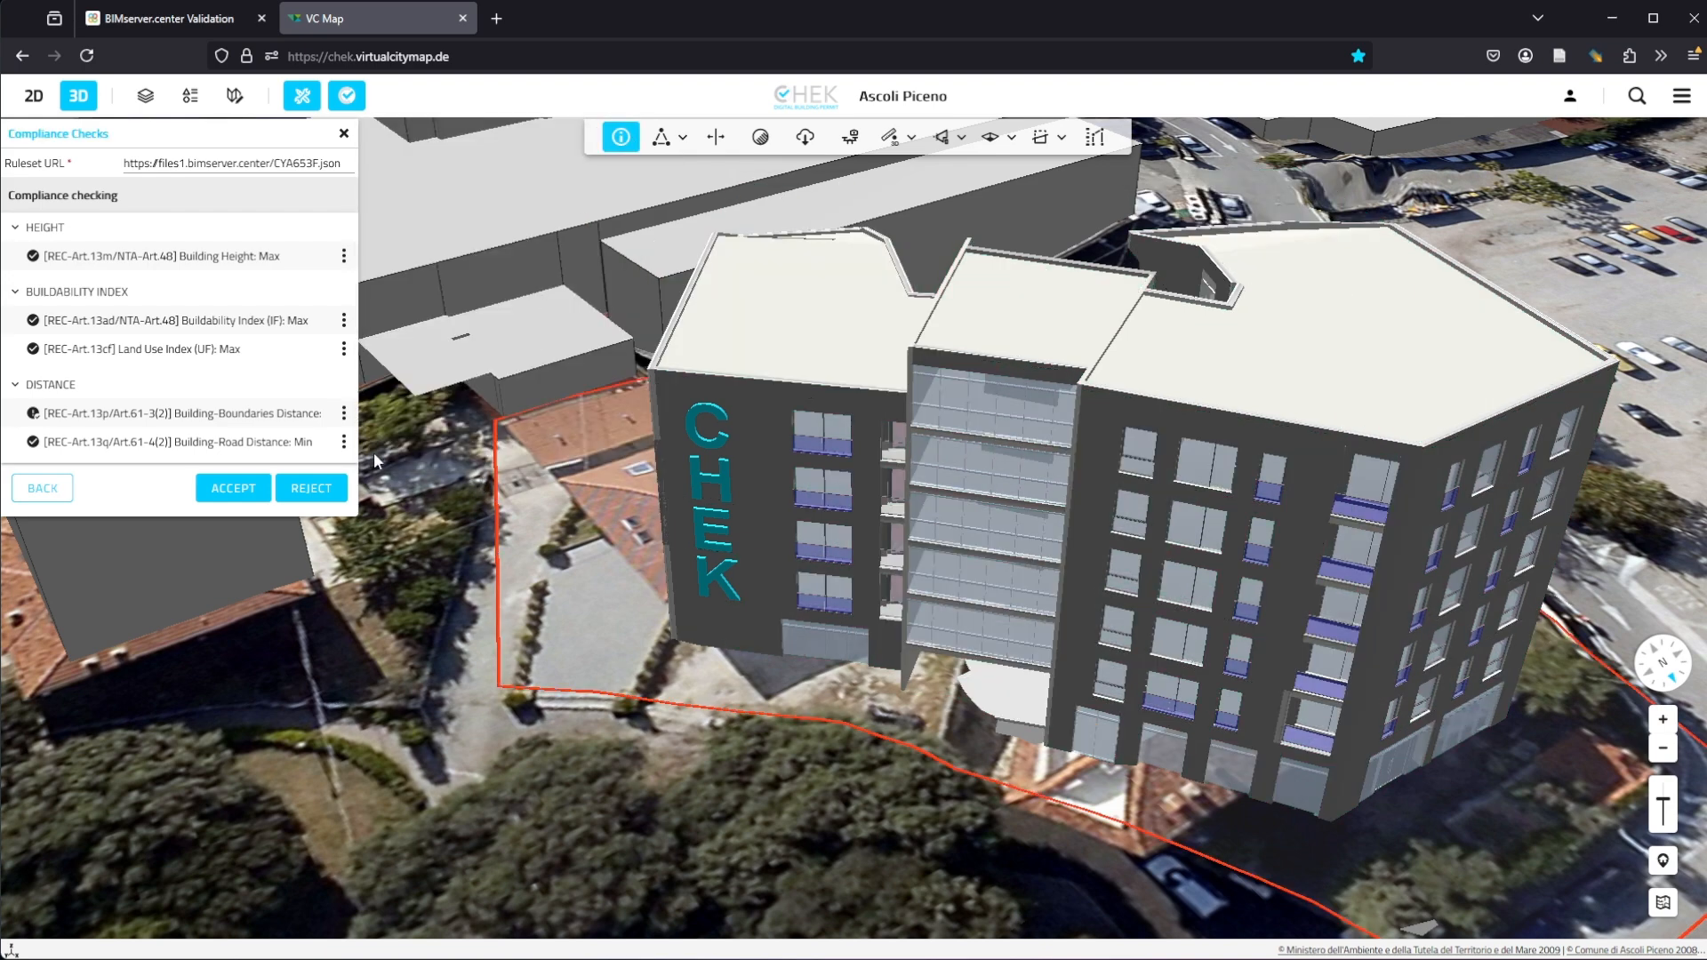
# Step: Open the Buildability Index (IF): Max check parameters for editing and set its reference to roomBasedVolume
pyautogui.click(344, 321)
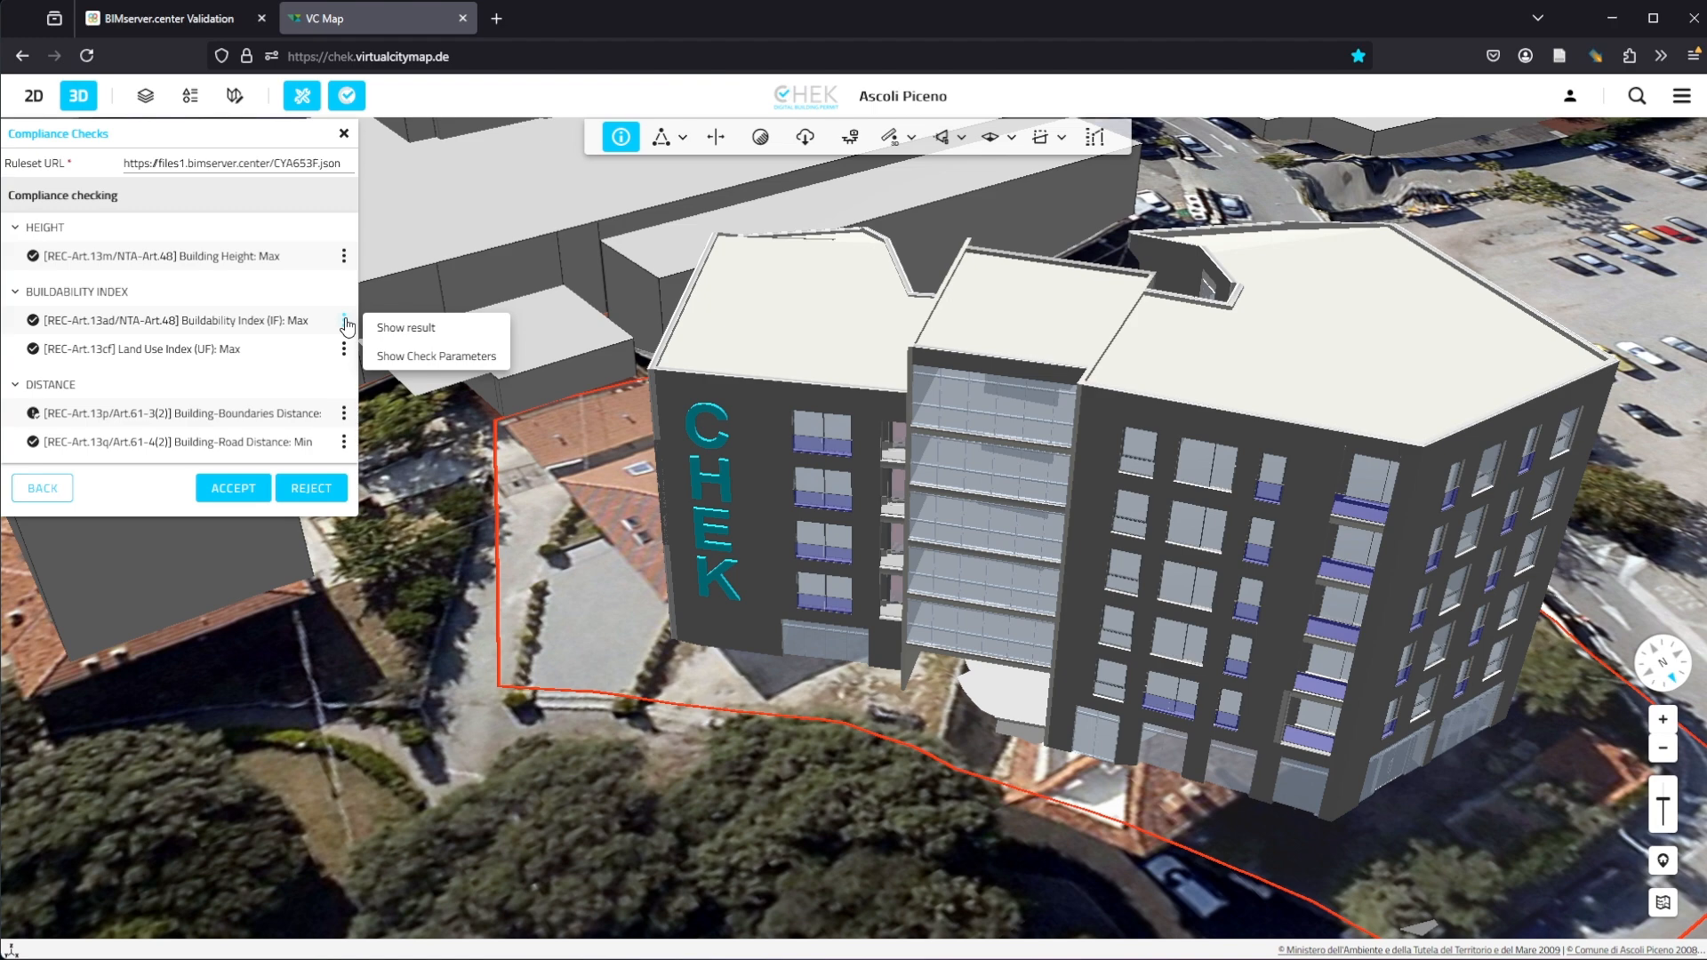
pyautogui.click(464, 360)
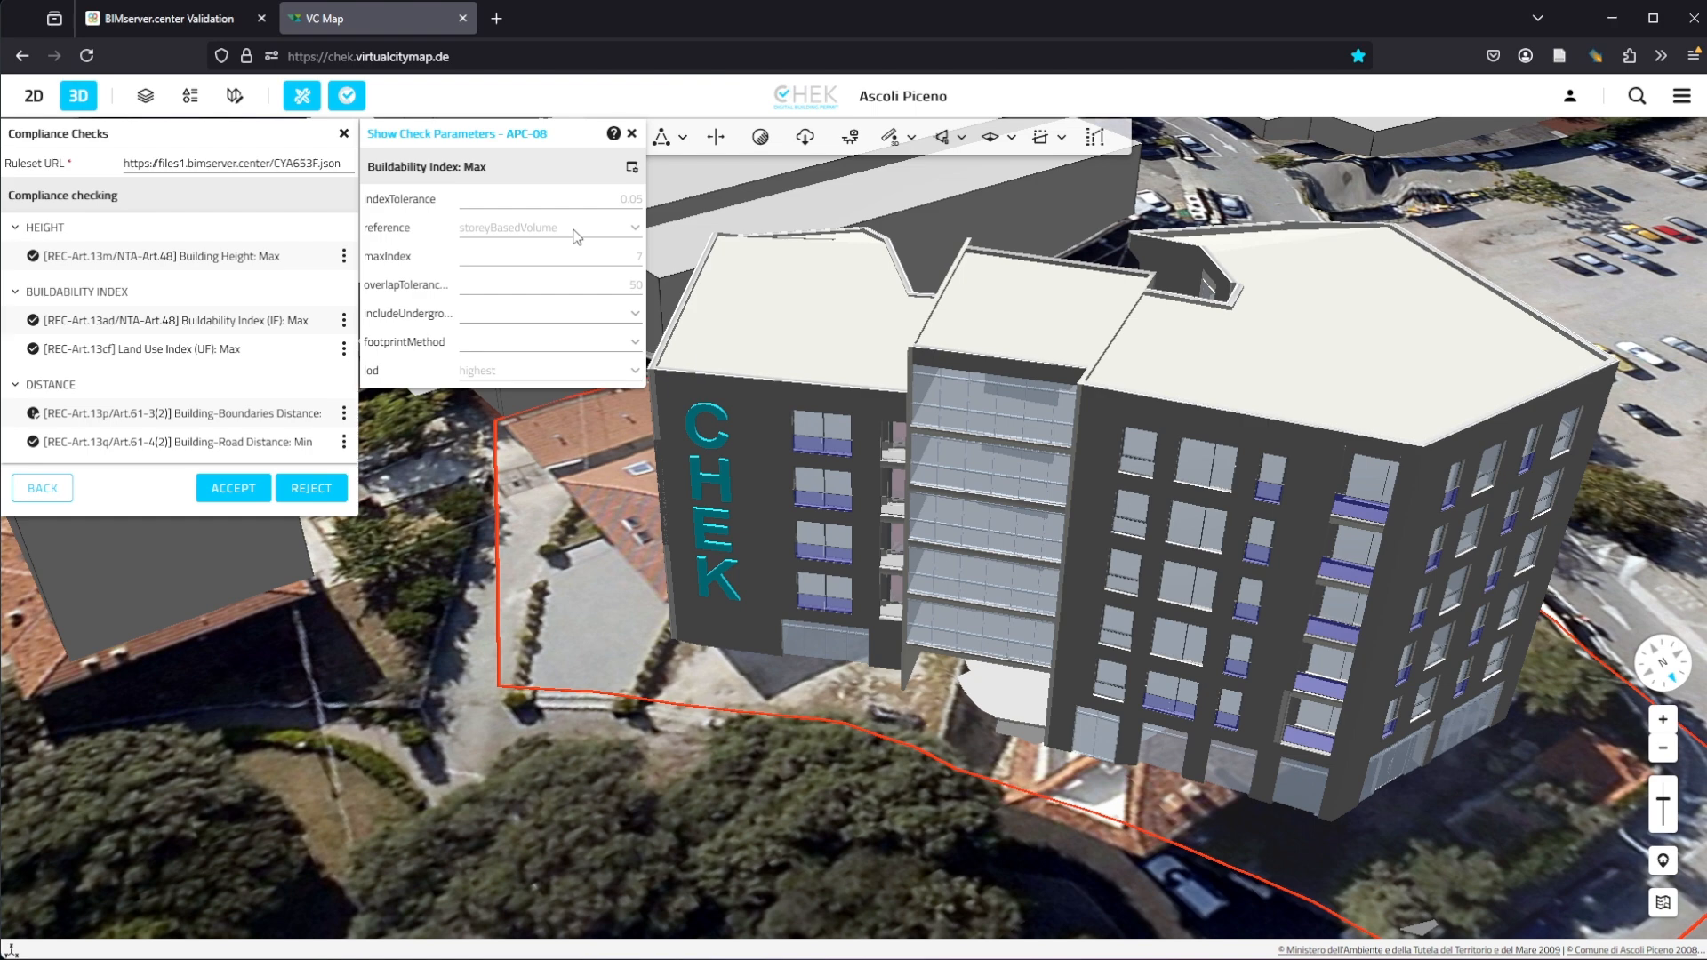
pyautogui.click(631, 167)
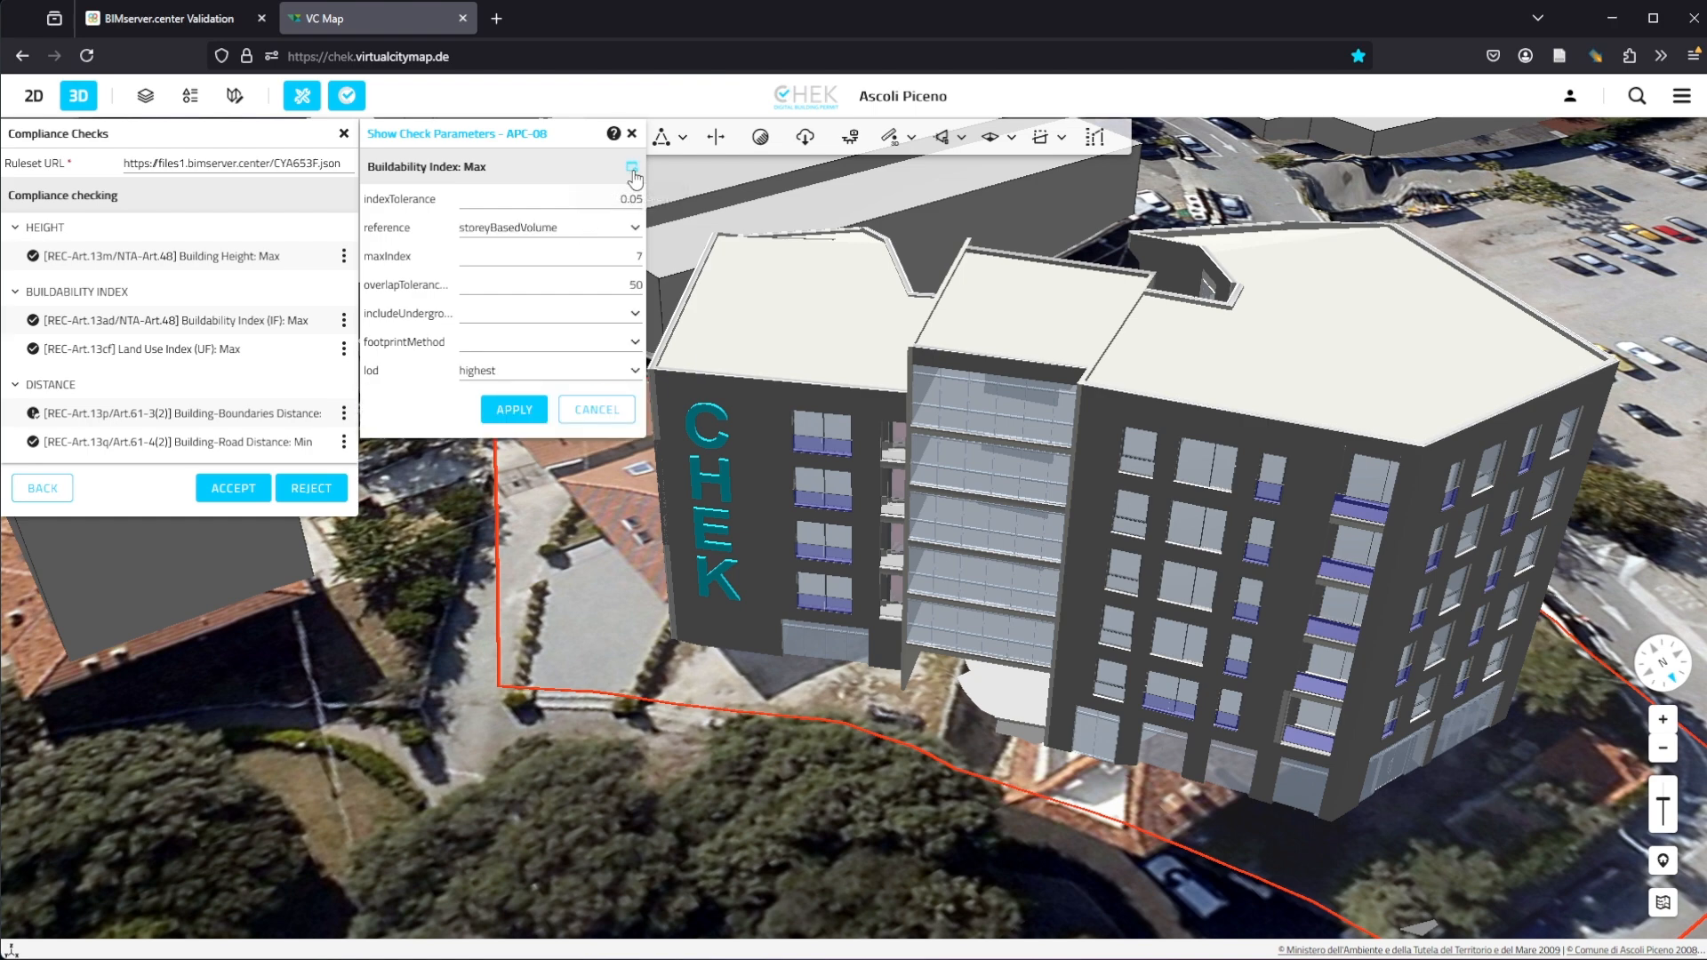
pyautogui.click(582, 229)
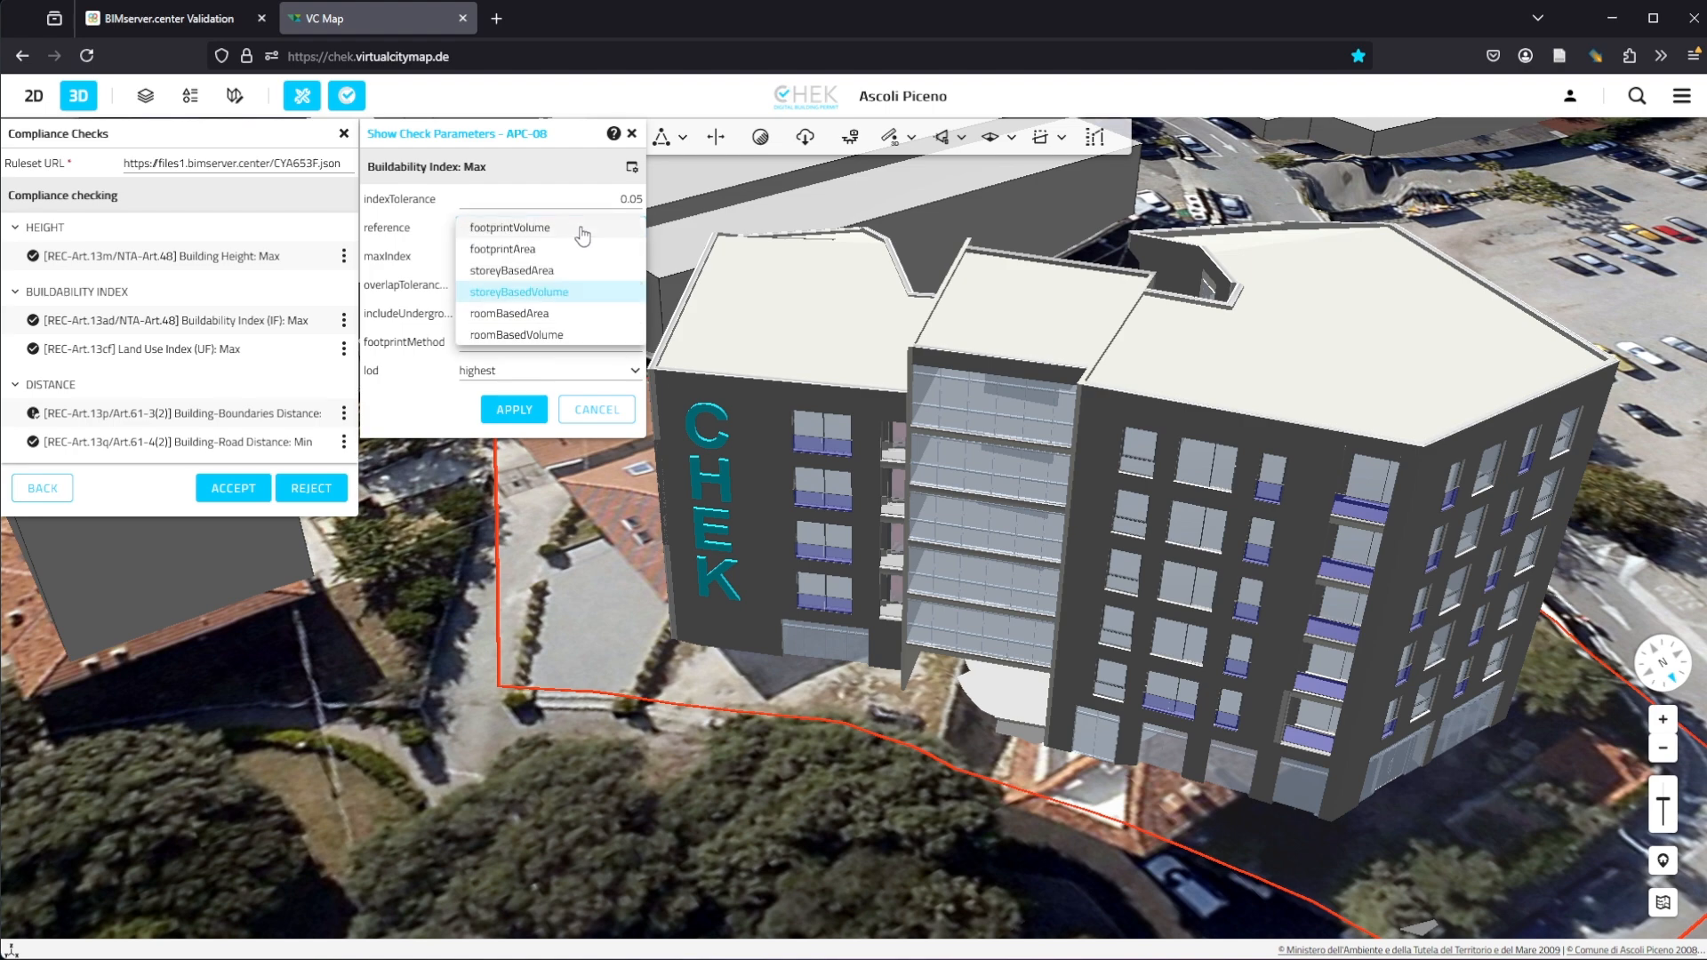
pyautogui.click(572, 334)
pyautogui.click(532, 413)
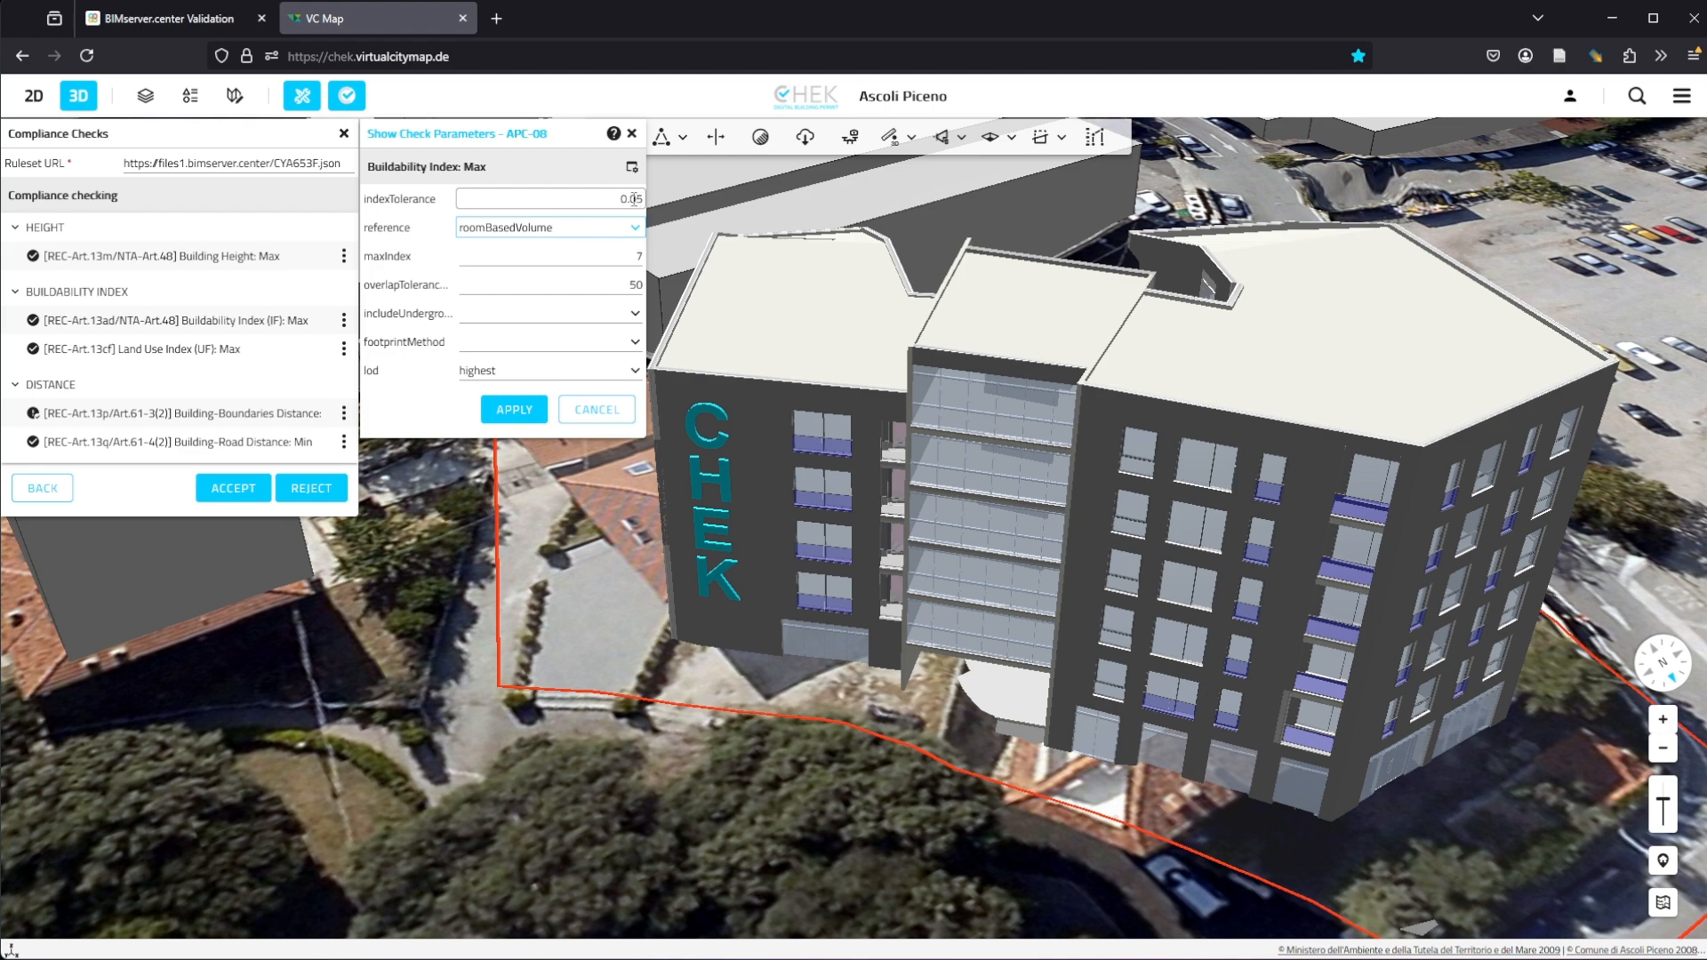
# Step: Set the check's index tolerance to 0.1 and apply the edited parameters
pyautogui.click(633, 199)
pyautogui.press('BackSpace')
pyautogui.press('BackSpace')
pyautogui.press('BackSpace')
pyautogui.press('BackSpace')
pyautogui.write('1')
pyautogui.click(513, 410)
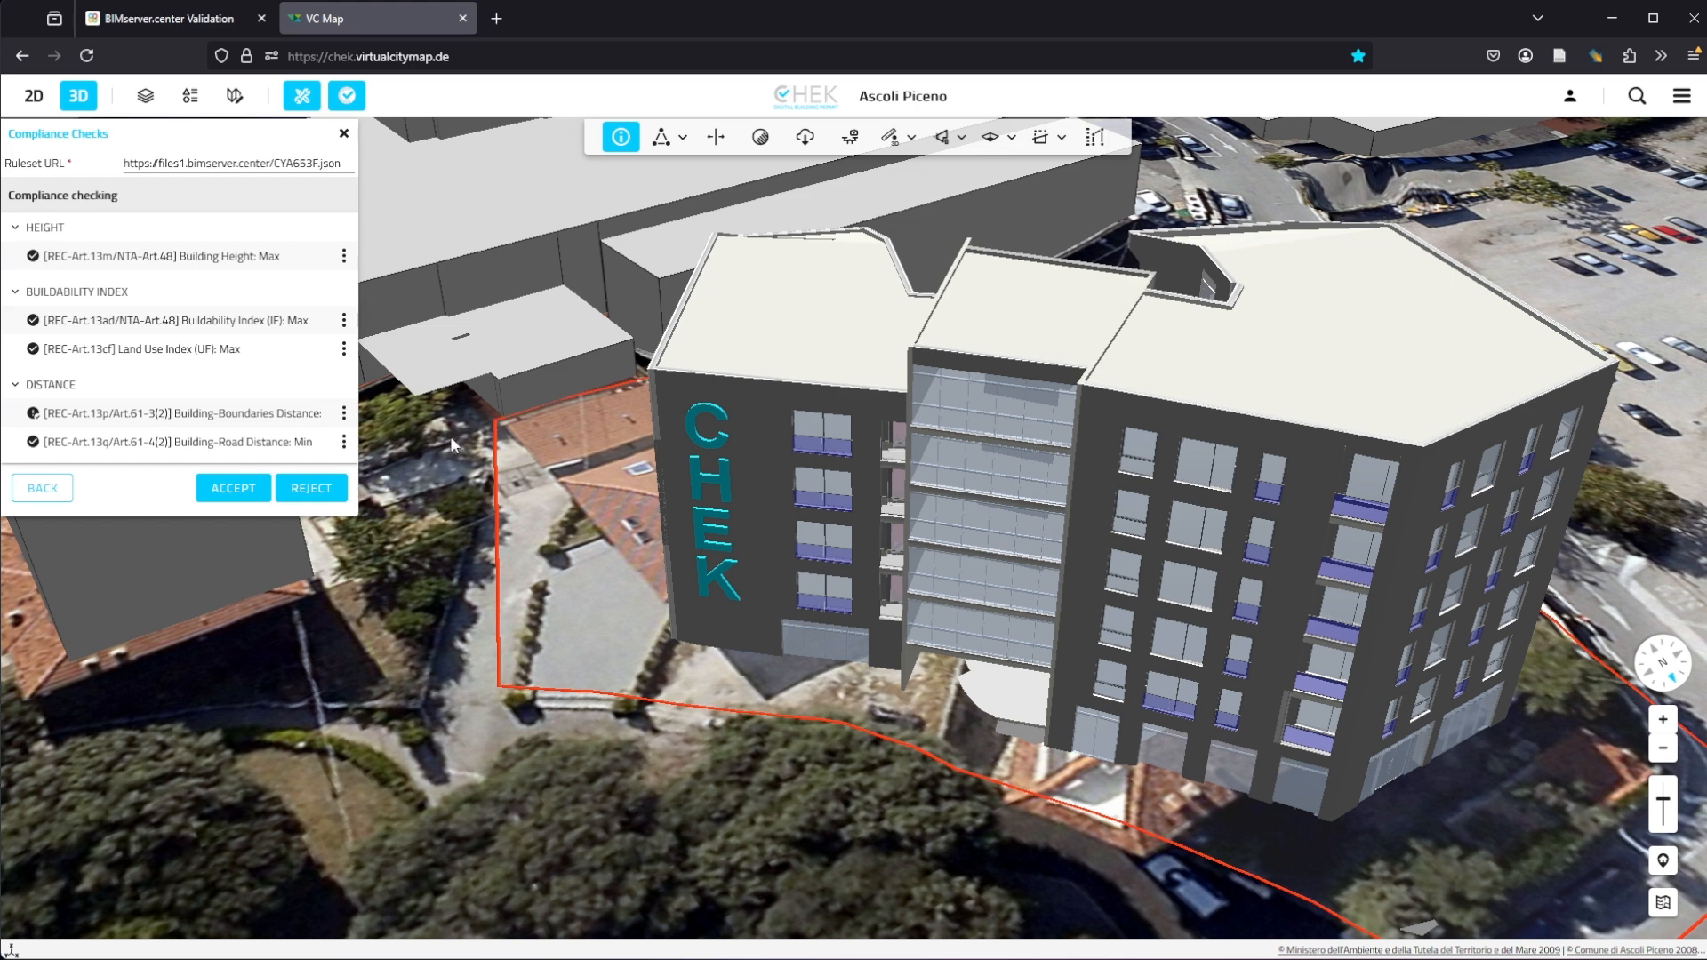
# Step: Return to the project list and reopen the VCS-Training_APC project
pyautogui.click(59, 493)
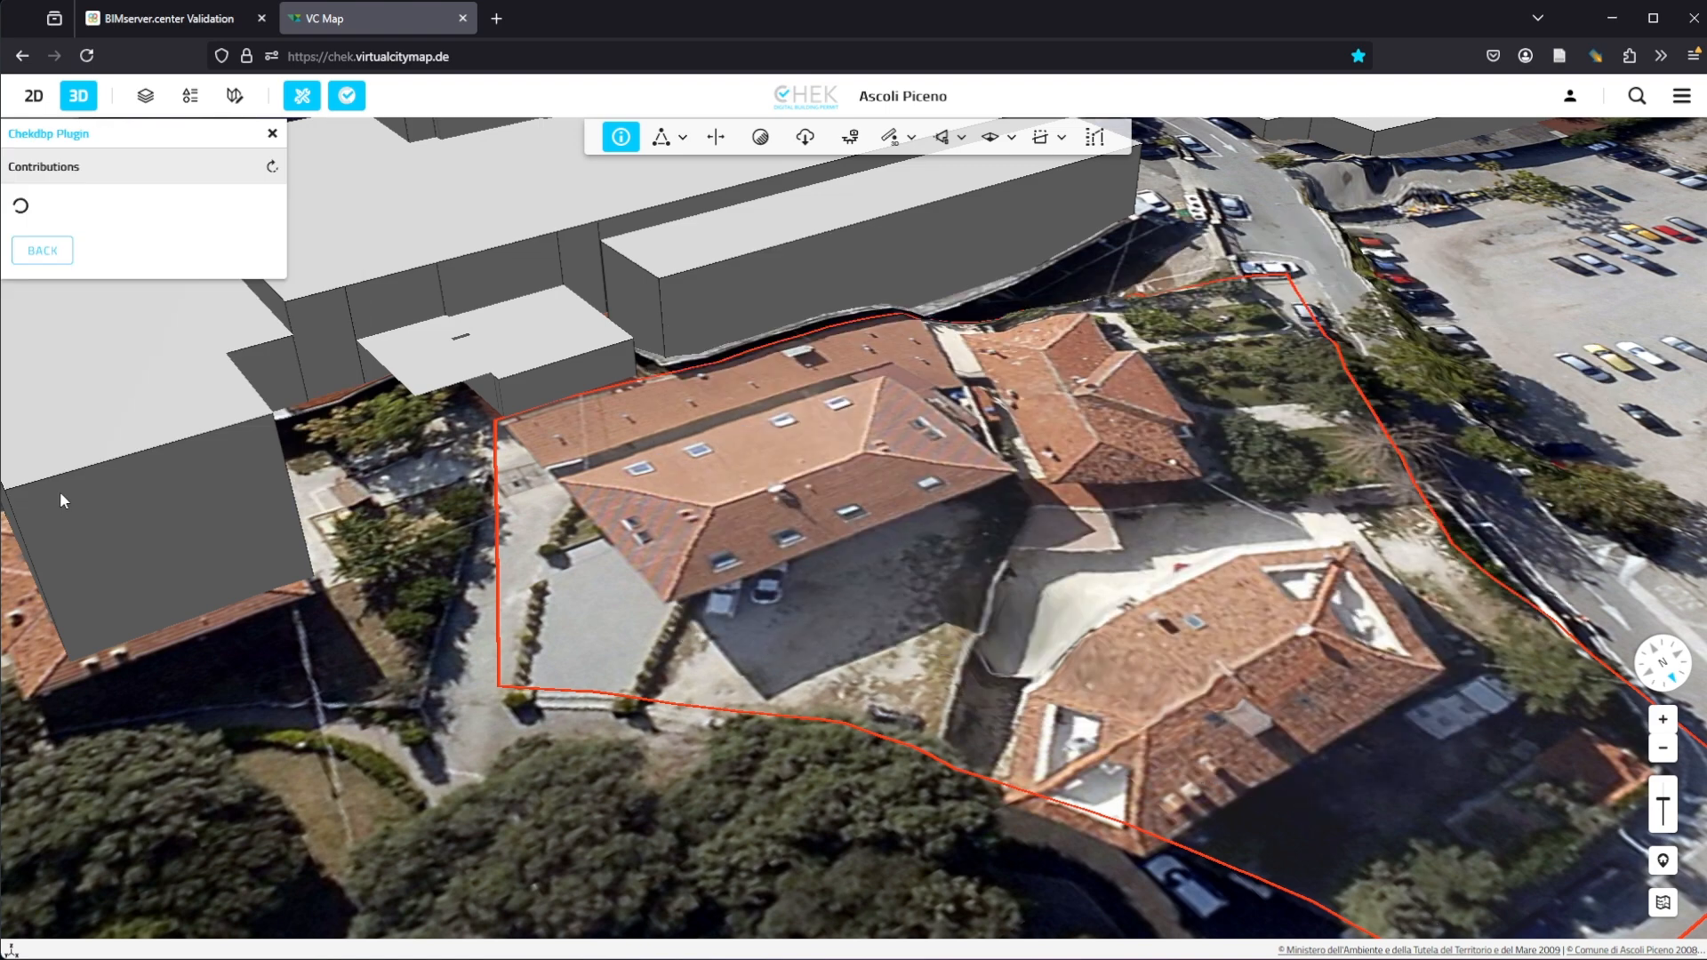
pyautogui.click(44, 248)
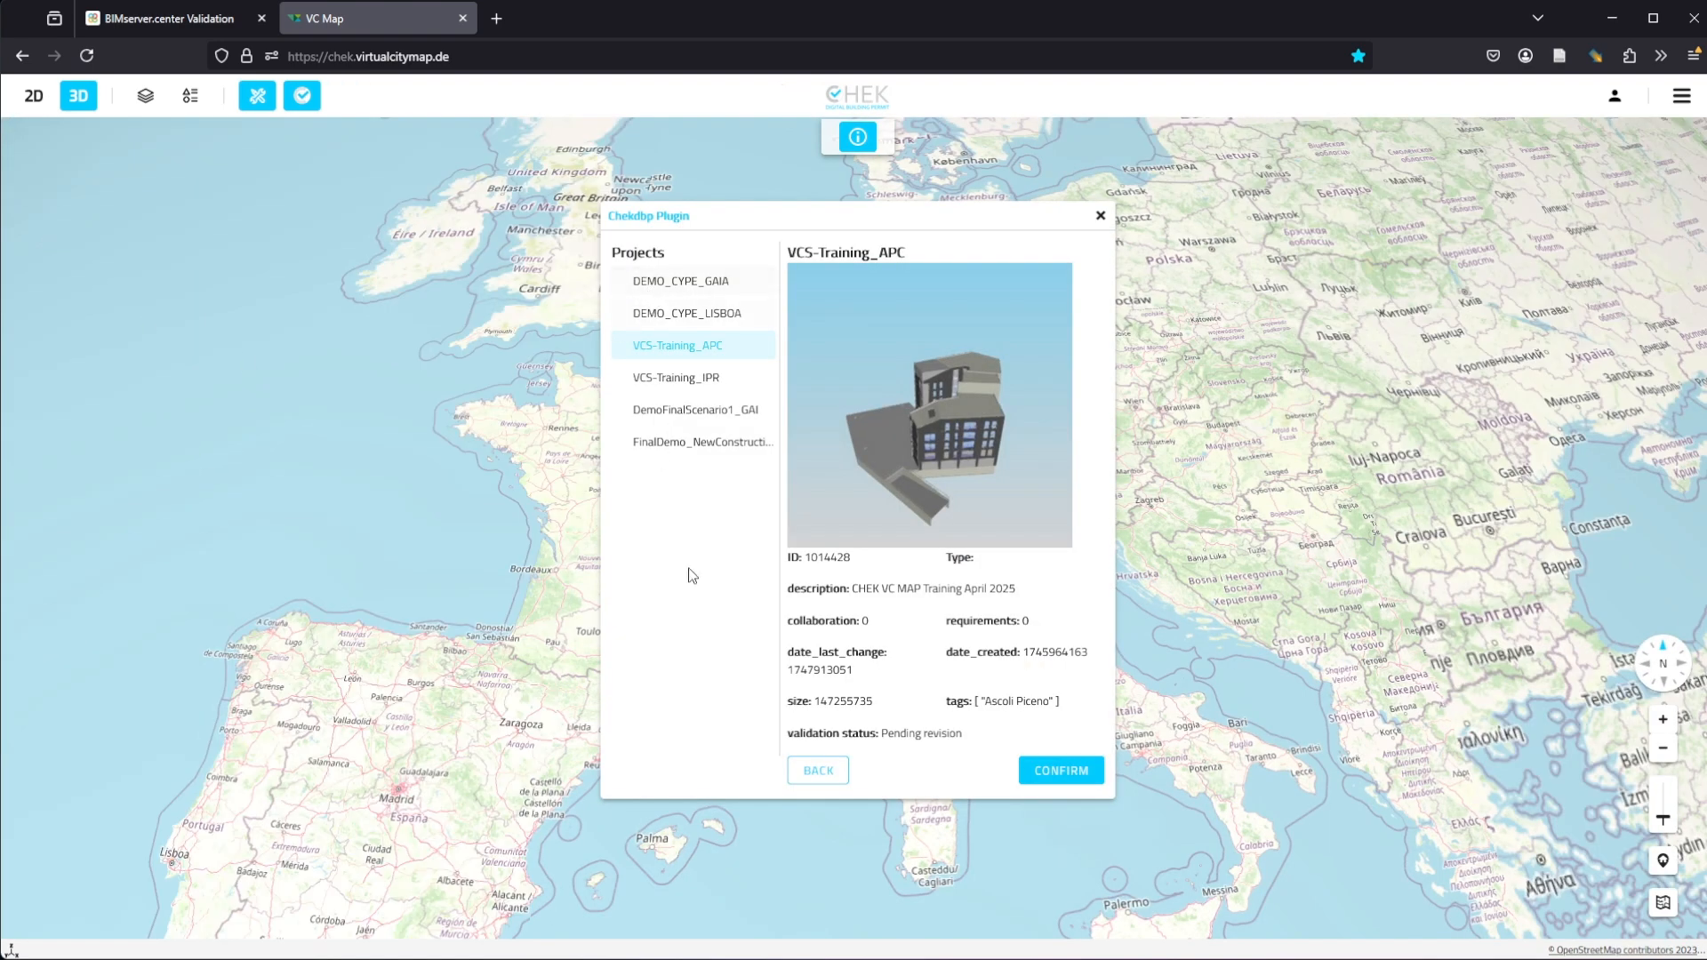
pyautogui.click(818, 770)
pyautogui.click(669, 313)
pyautogui.click(1090, 604)
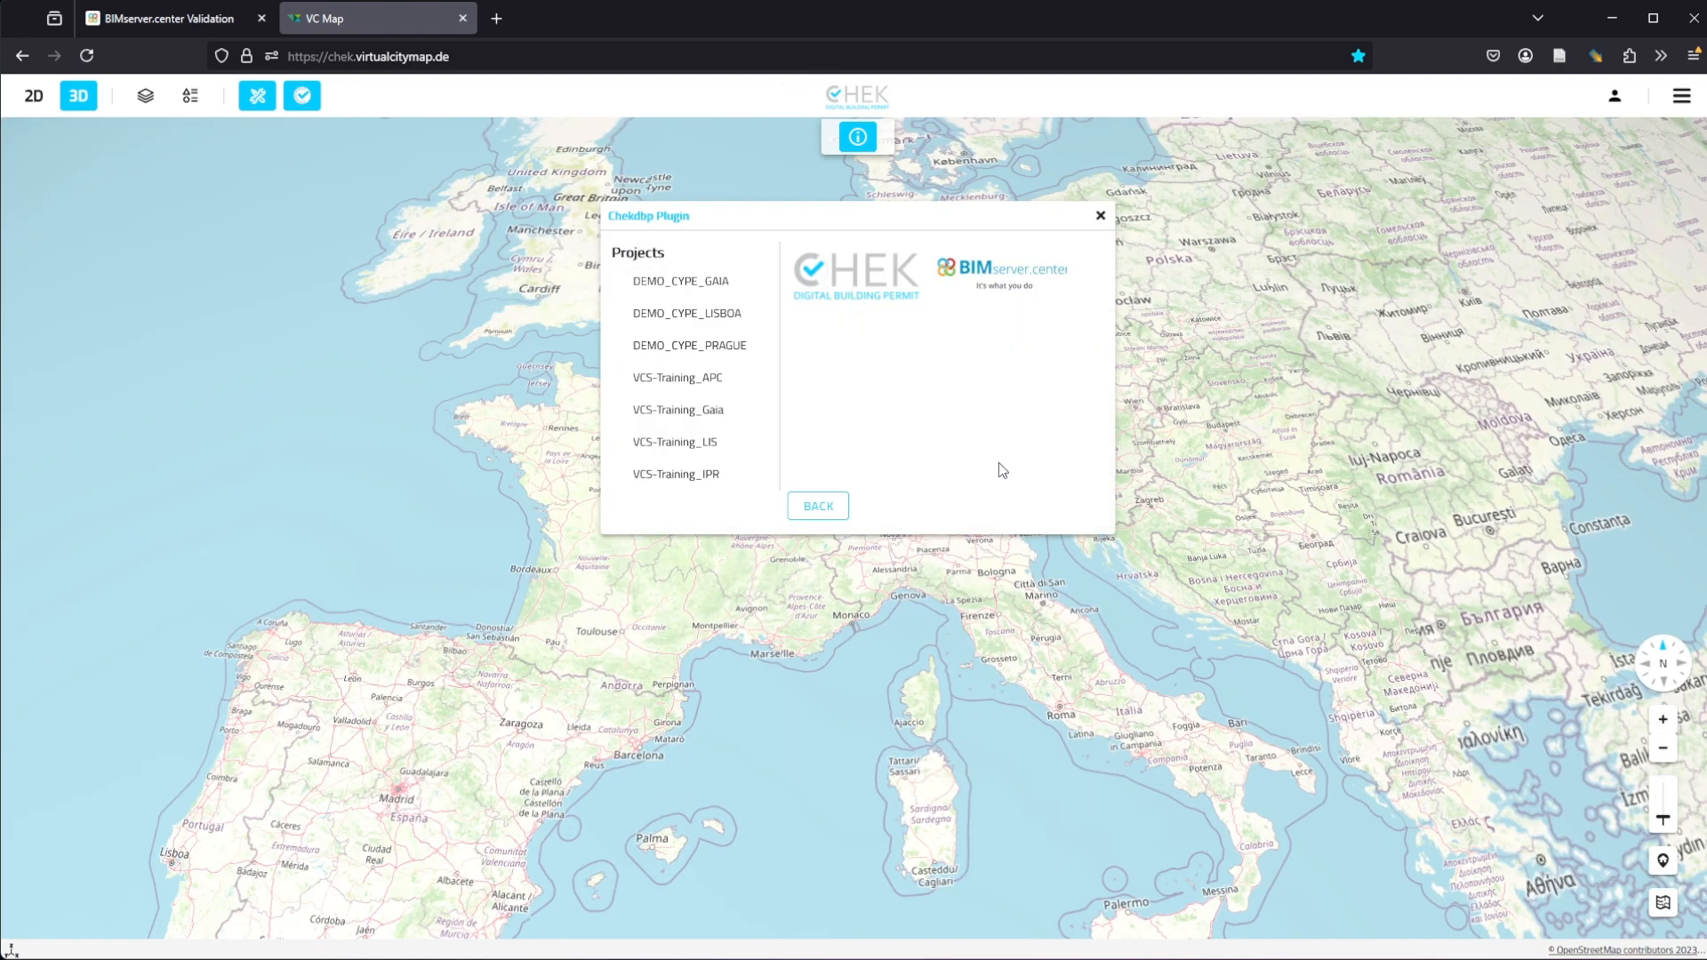
pyautogui.click(675, 377)
pyautogui.click(1061, 735)
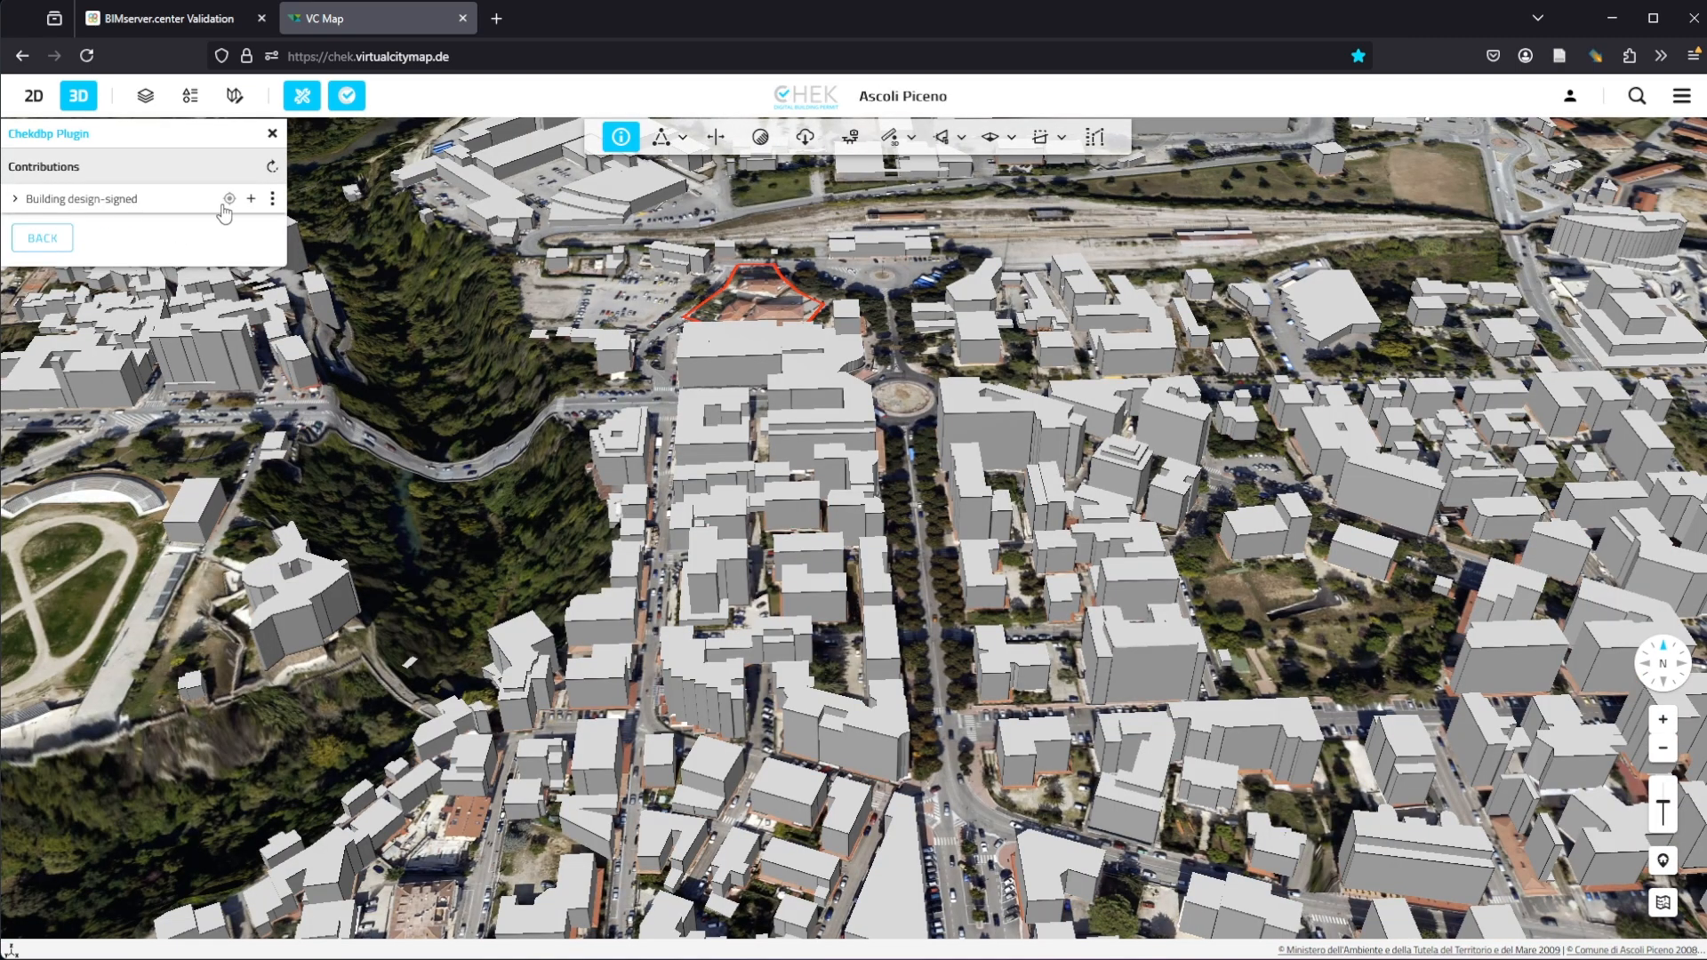
# Step: Open the compliance checks of the Building design-signed contribution and review the Buildability Index check parameters
pyautogui.click(272, 198)
pyautogui.click(347, 267)
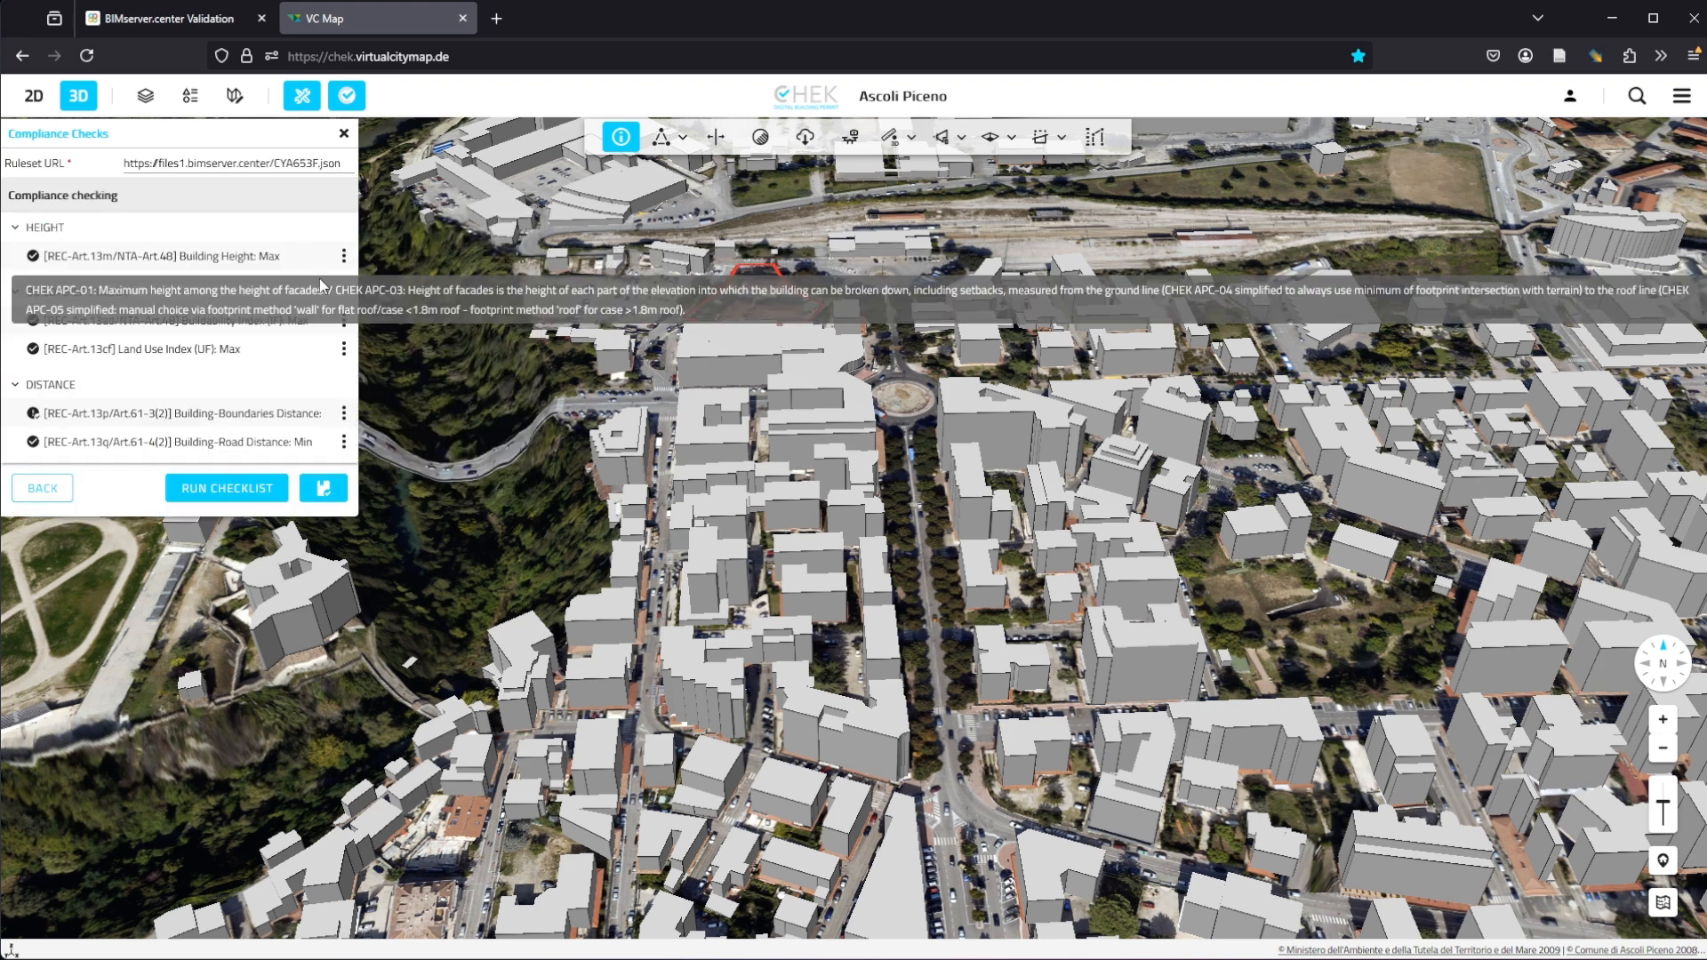
pyautogui.click(344, 322)
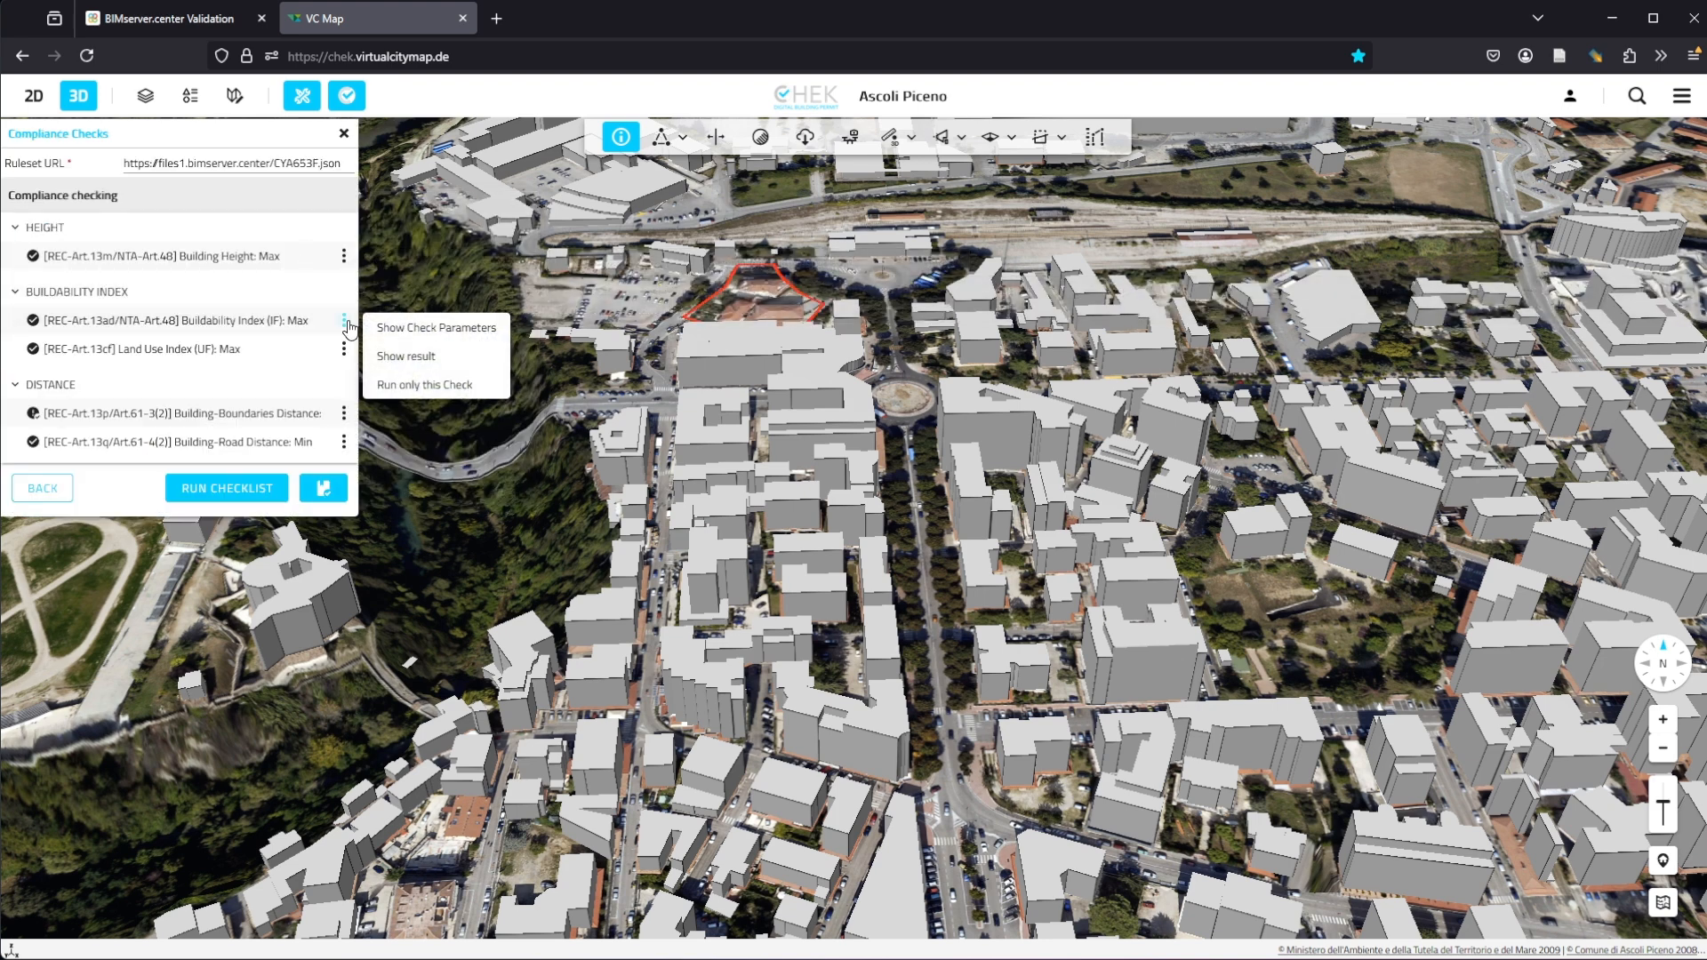
pyautogui.click(405, 341)
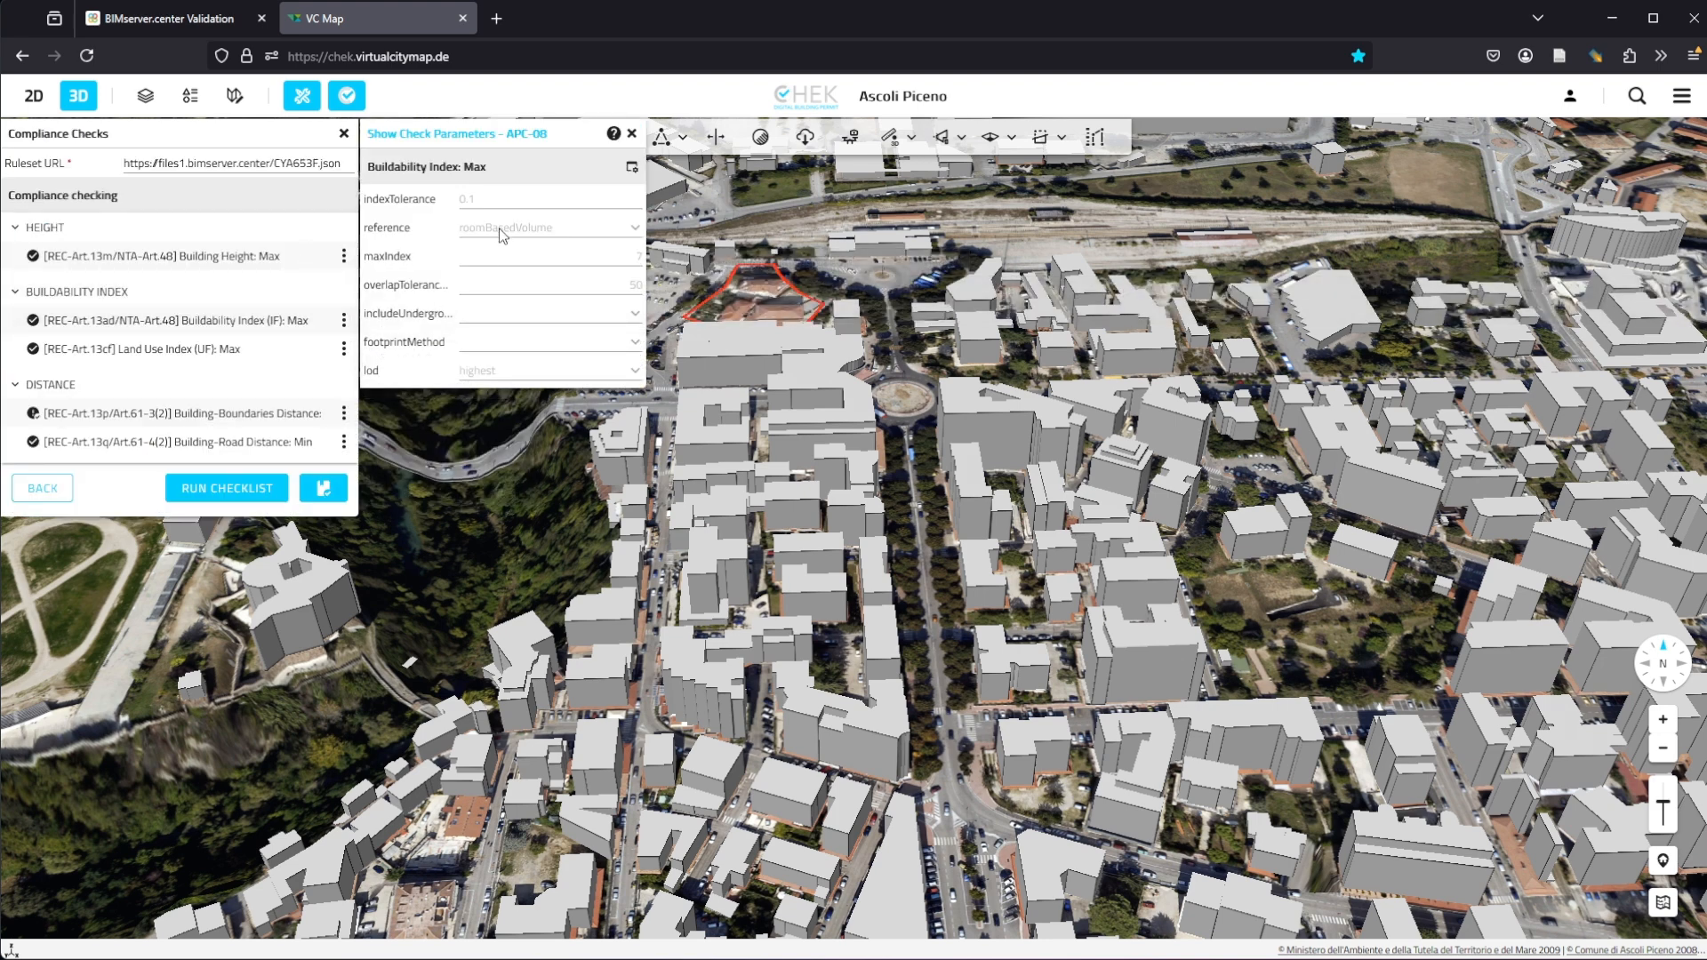
pyautogui.click(631, 133)
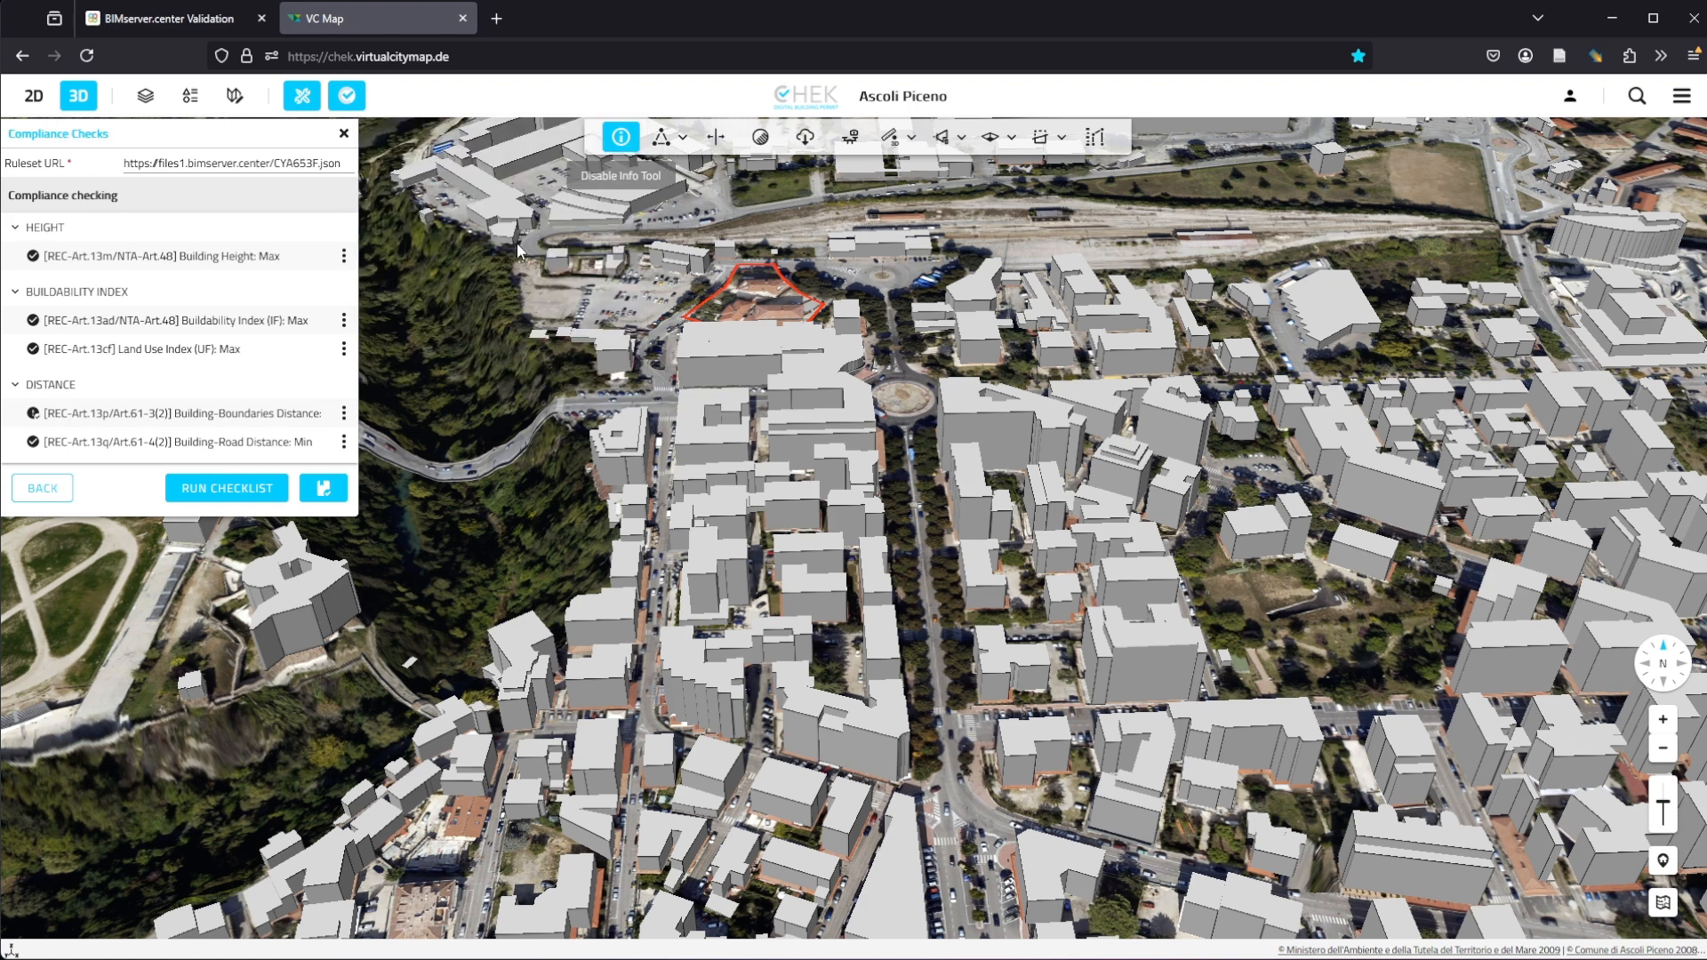
# Step: Run only the Buildability Index (IF): Max check and display its result on the building
pyautogui.click(344, 320)
pyautogui.click(408, 383)
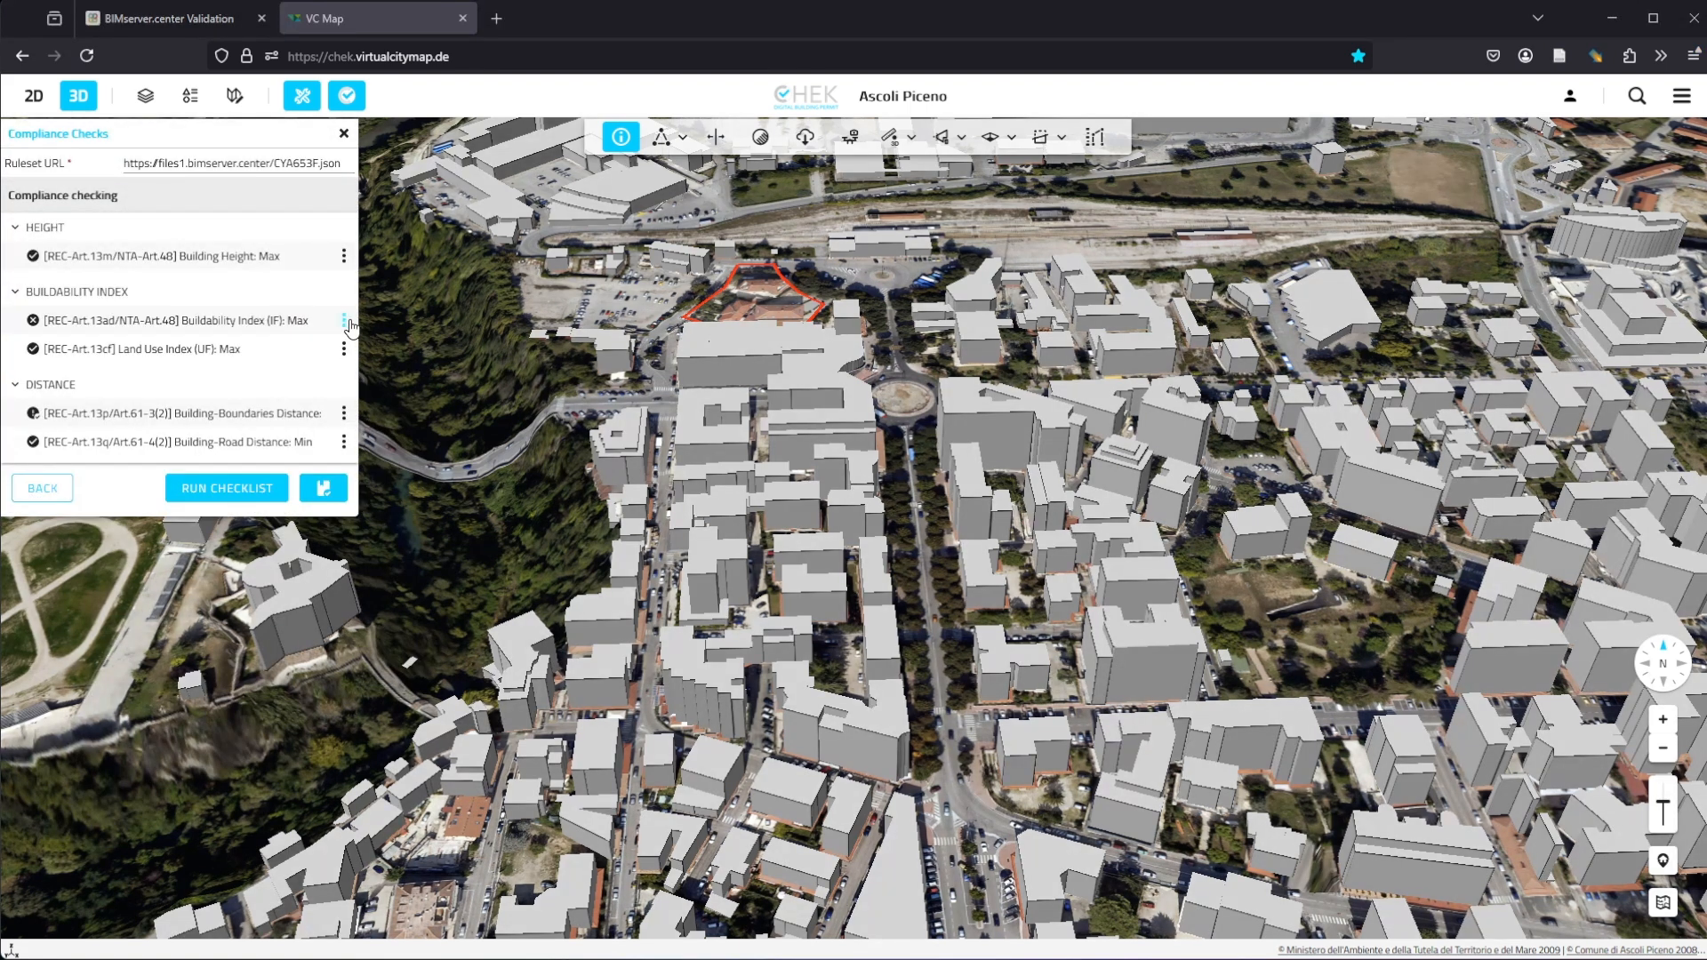
pyautogui.click(345, 321)
pyautogui.click(426, 355)
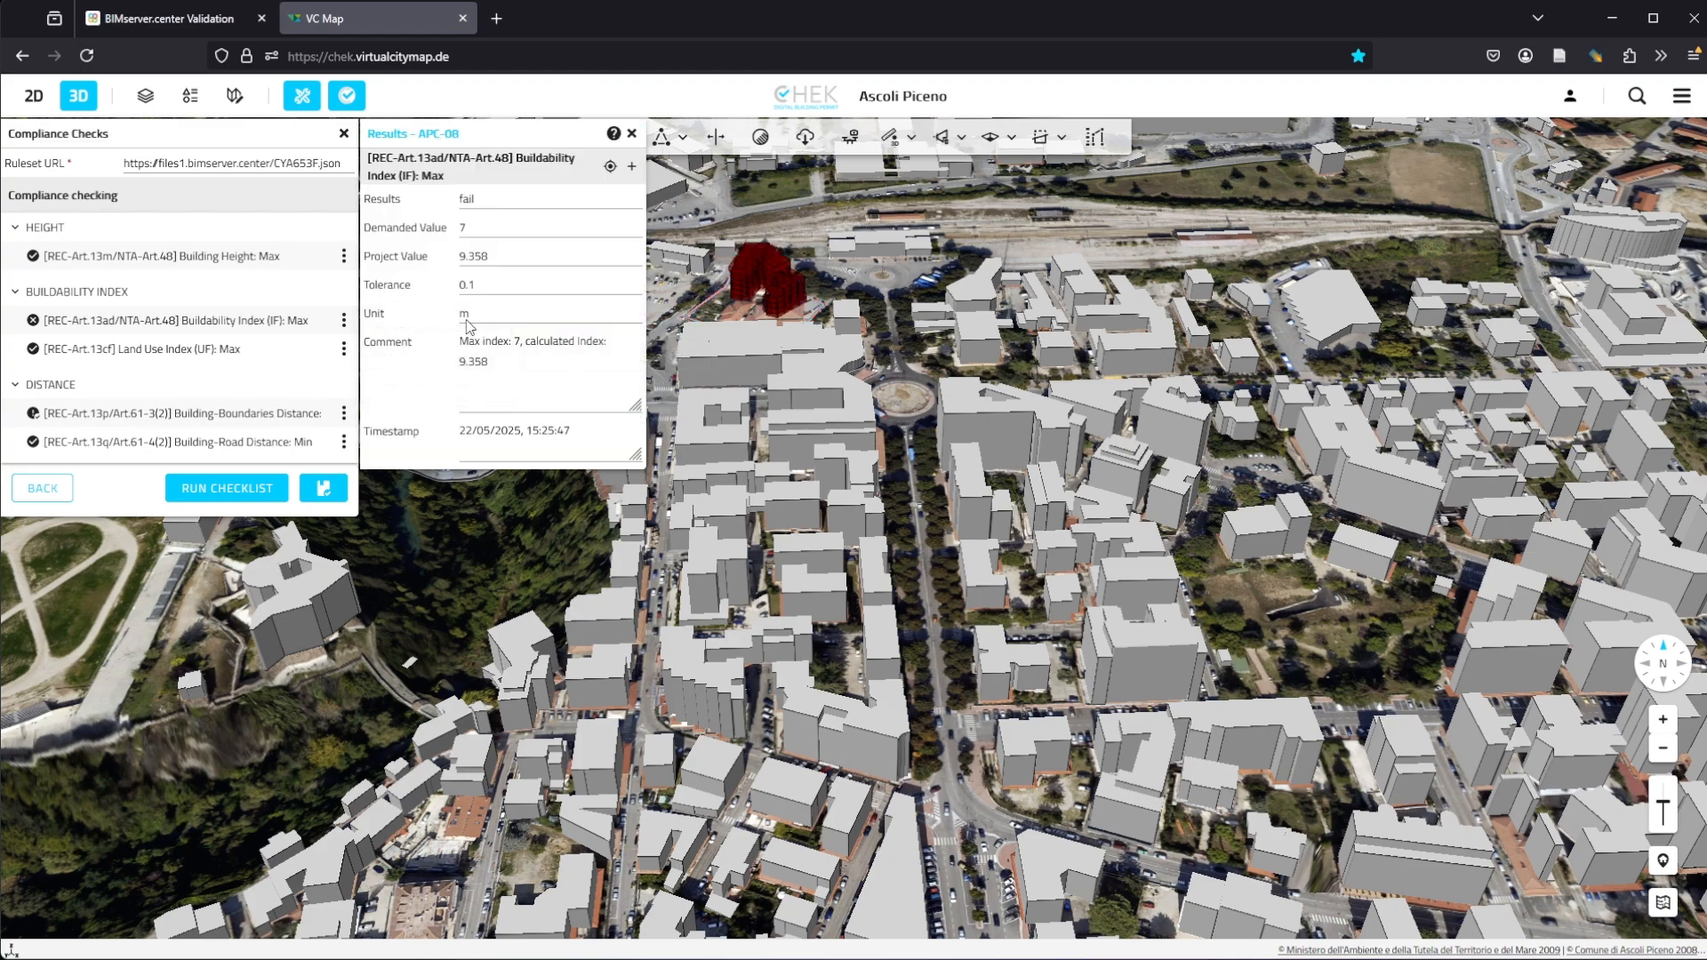
pyautogui.click(609, 167)
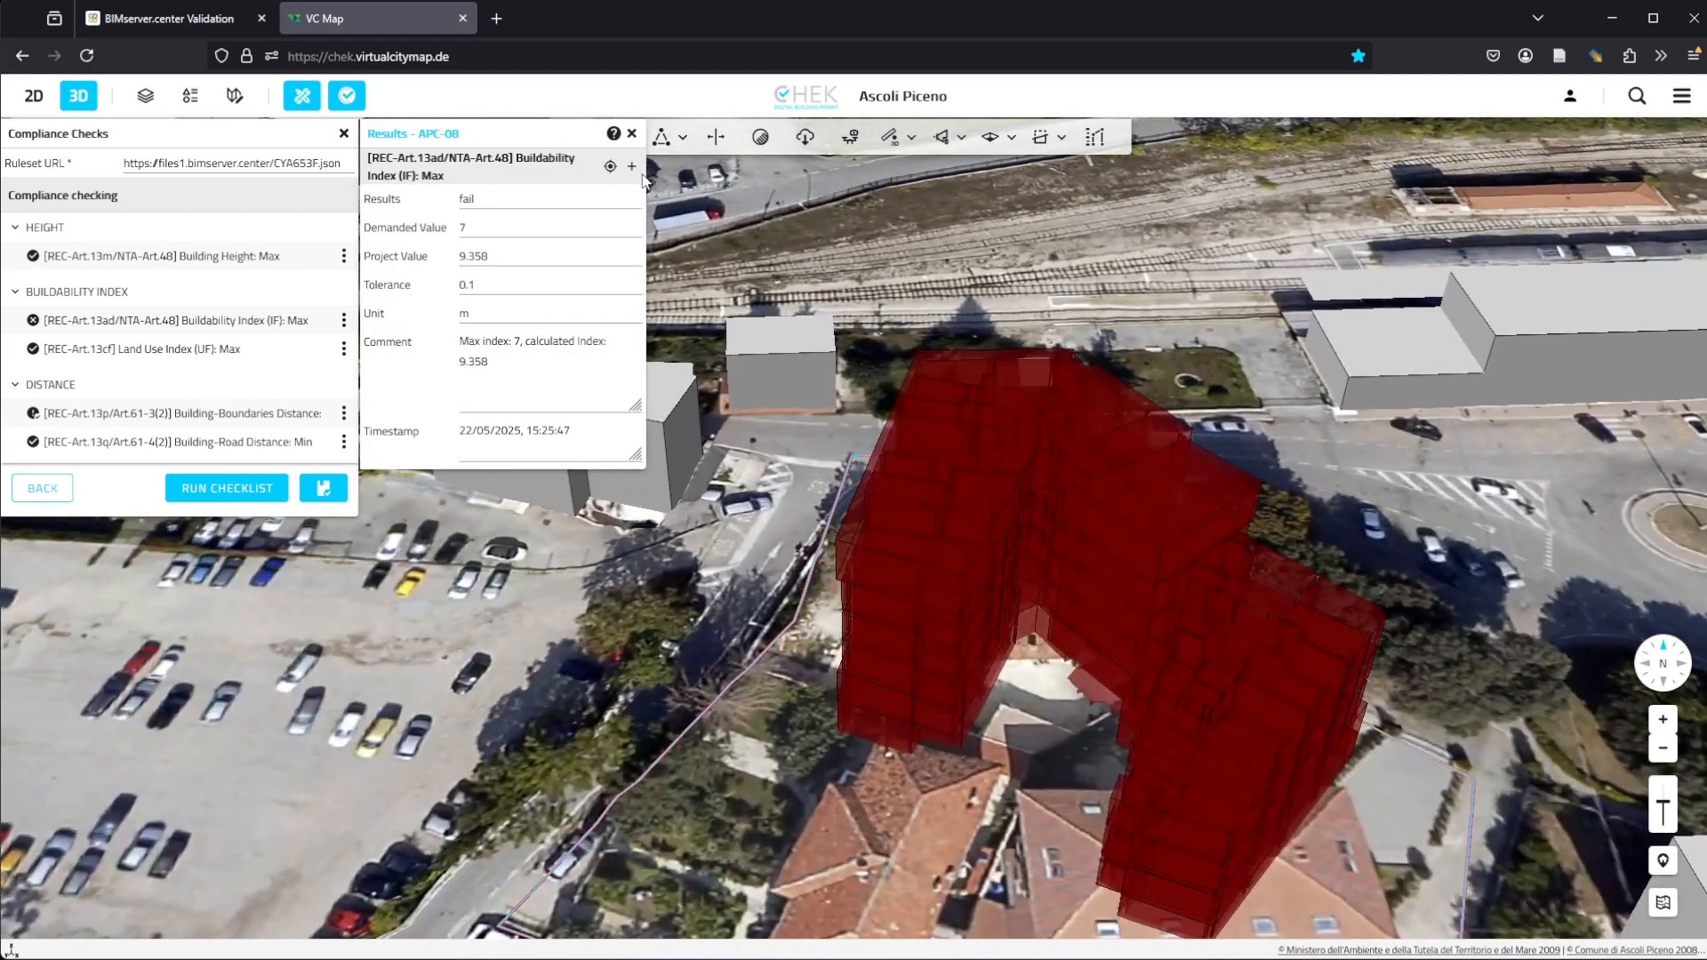
# Step: Toggle the glTF model on and off repeatedly to compare it with the room-based result volumes
pyautogui.click(632, 166)
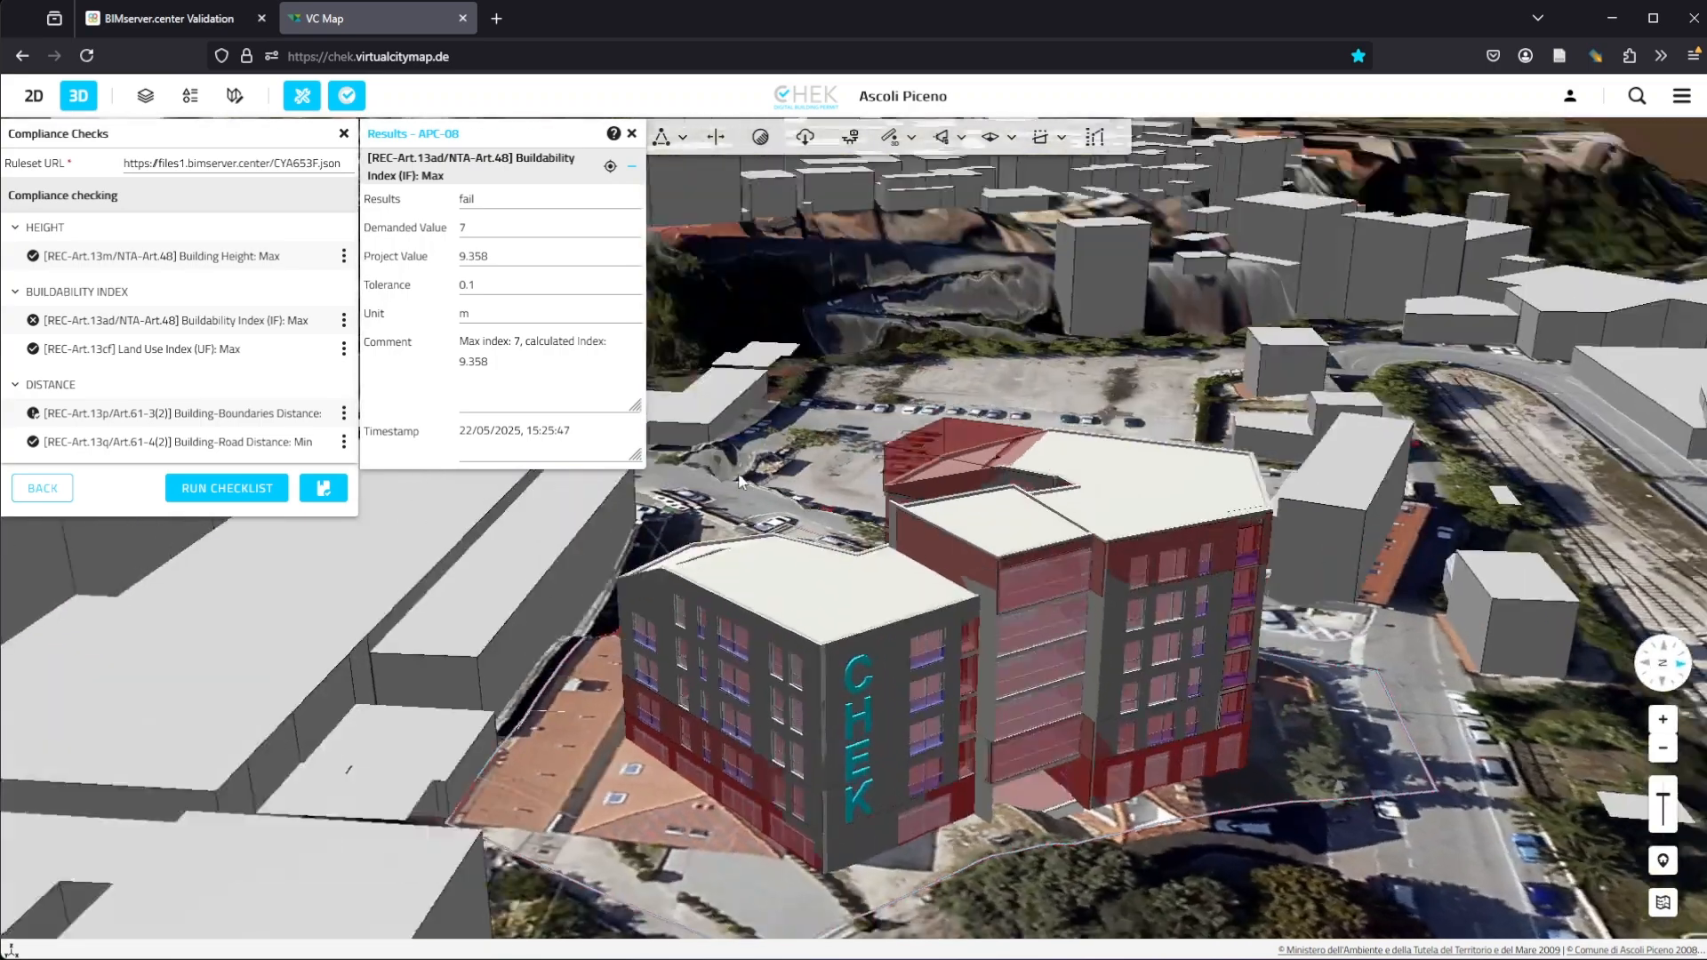
pyautogui.moveTo(738, 475); pyautogui.dragTo(796, 422, button='middle')
pyautogui.scroll(3, 795, 422)
pyautogui.scroll(-5, 796, 422)
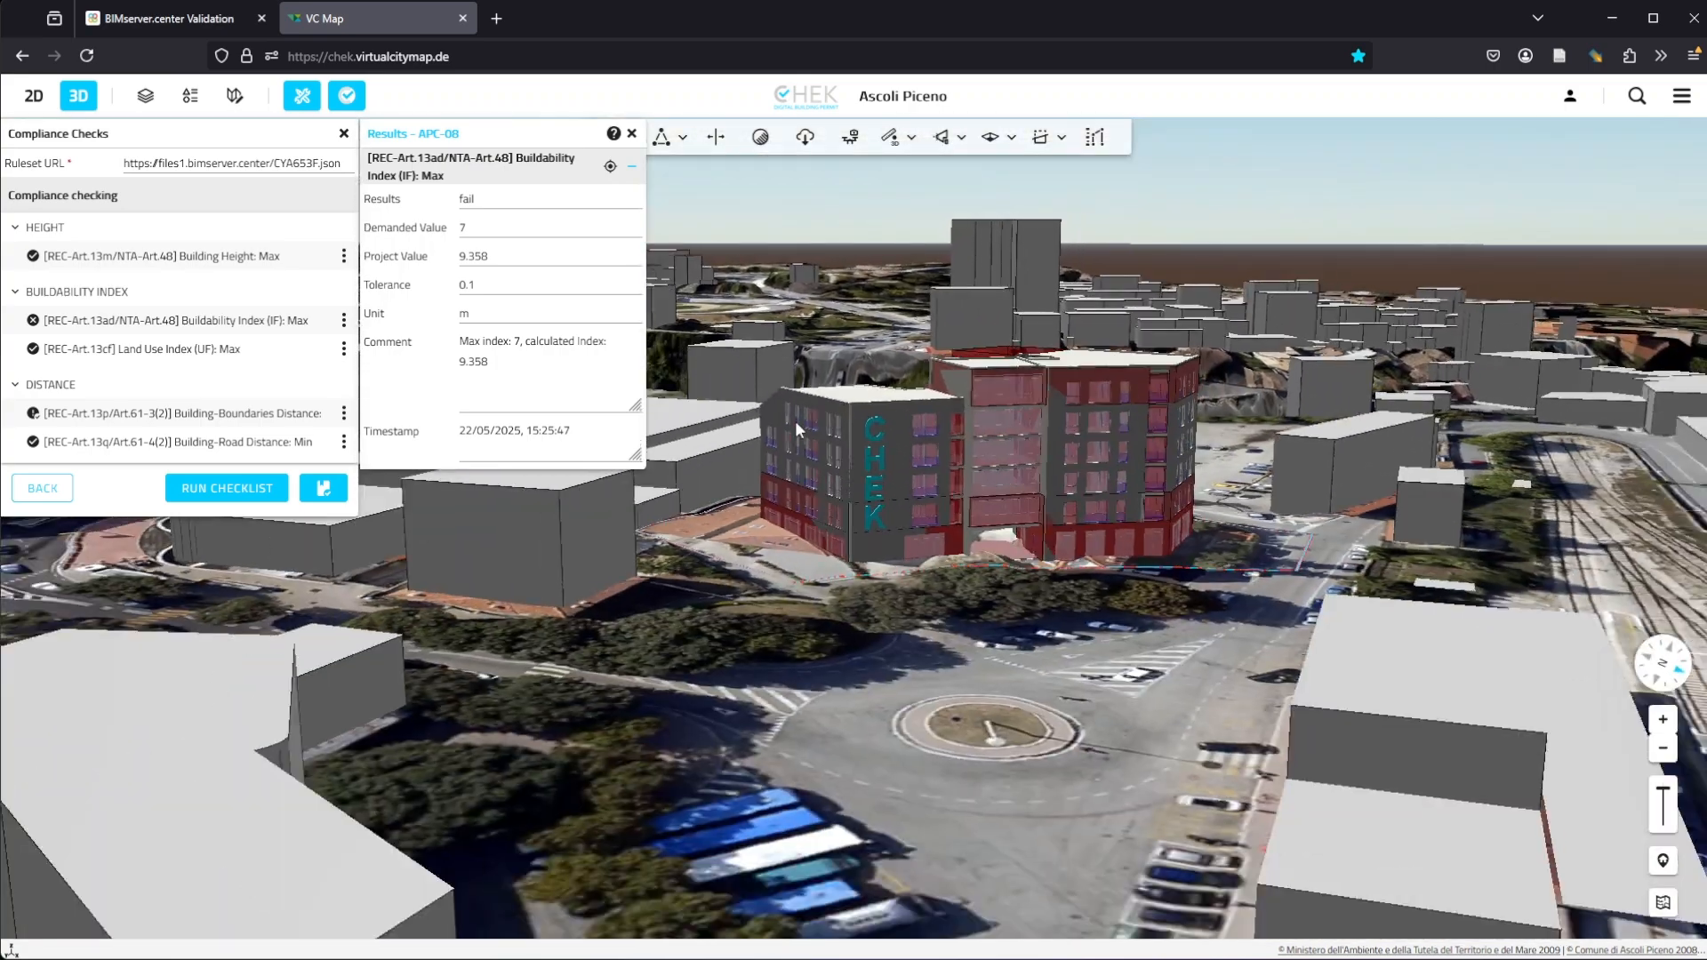
pyautogui.scroll(3, 795, 427)
pyautogui.click(631, 166)
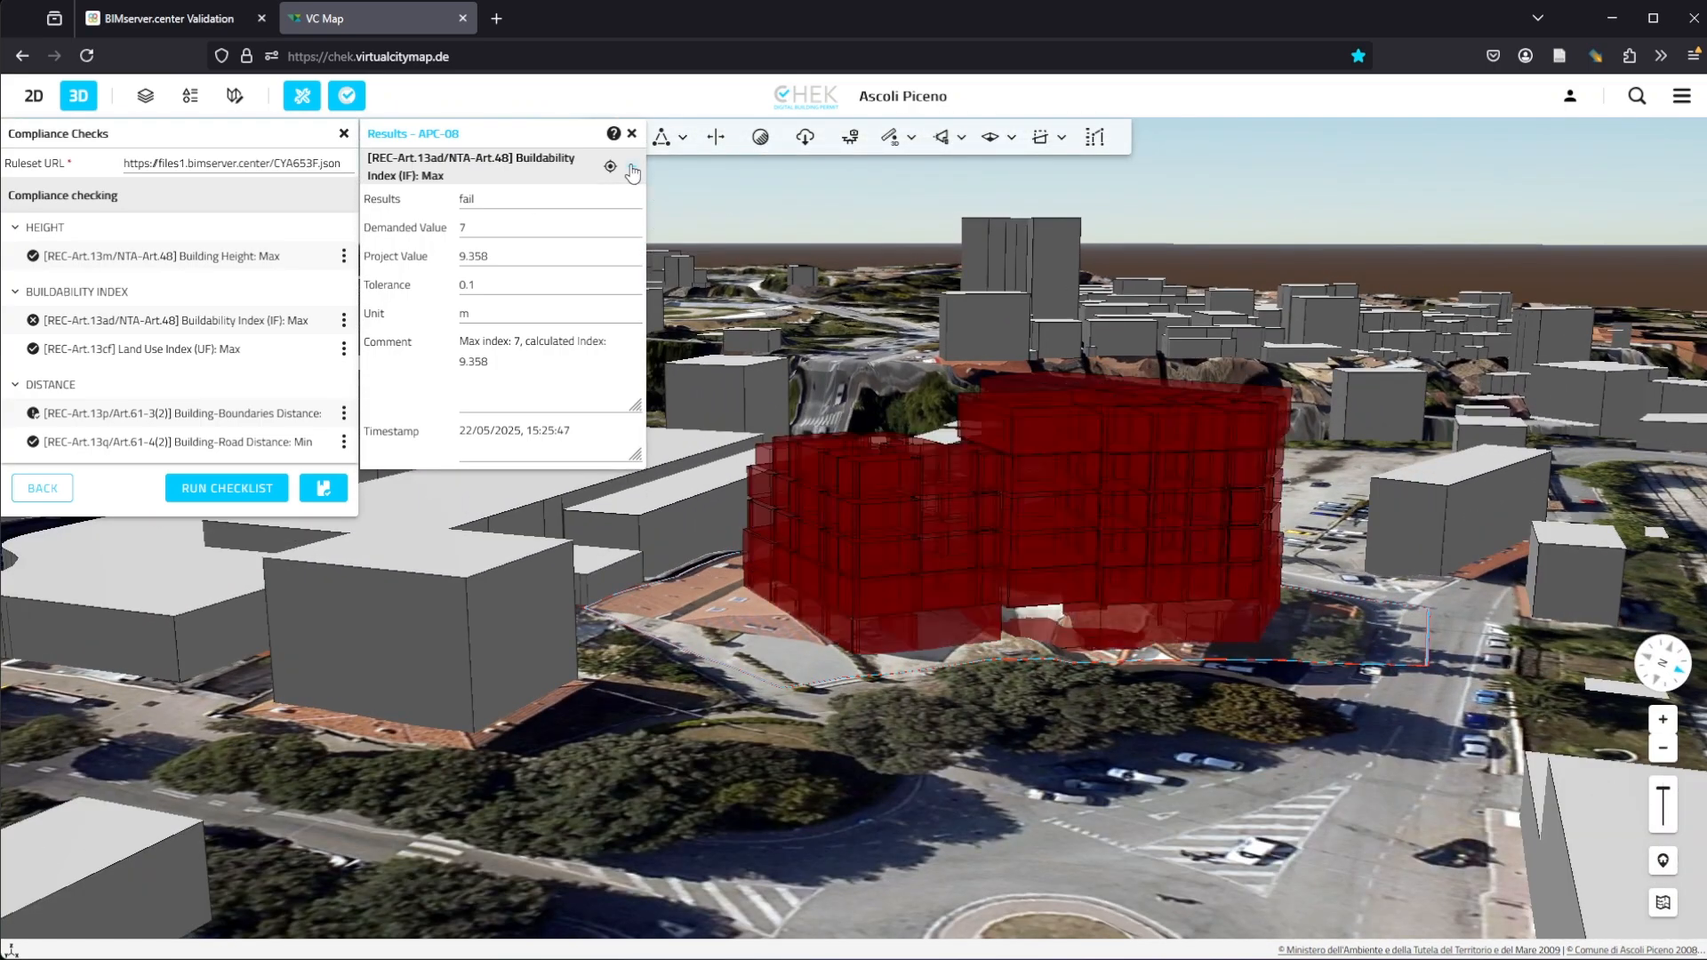
pyautogui.click(631, 169)
pyautogui.click(632, 169)
pyautogui.click(632, 169)
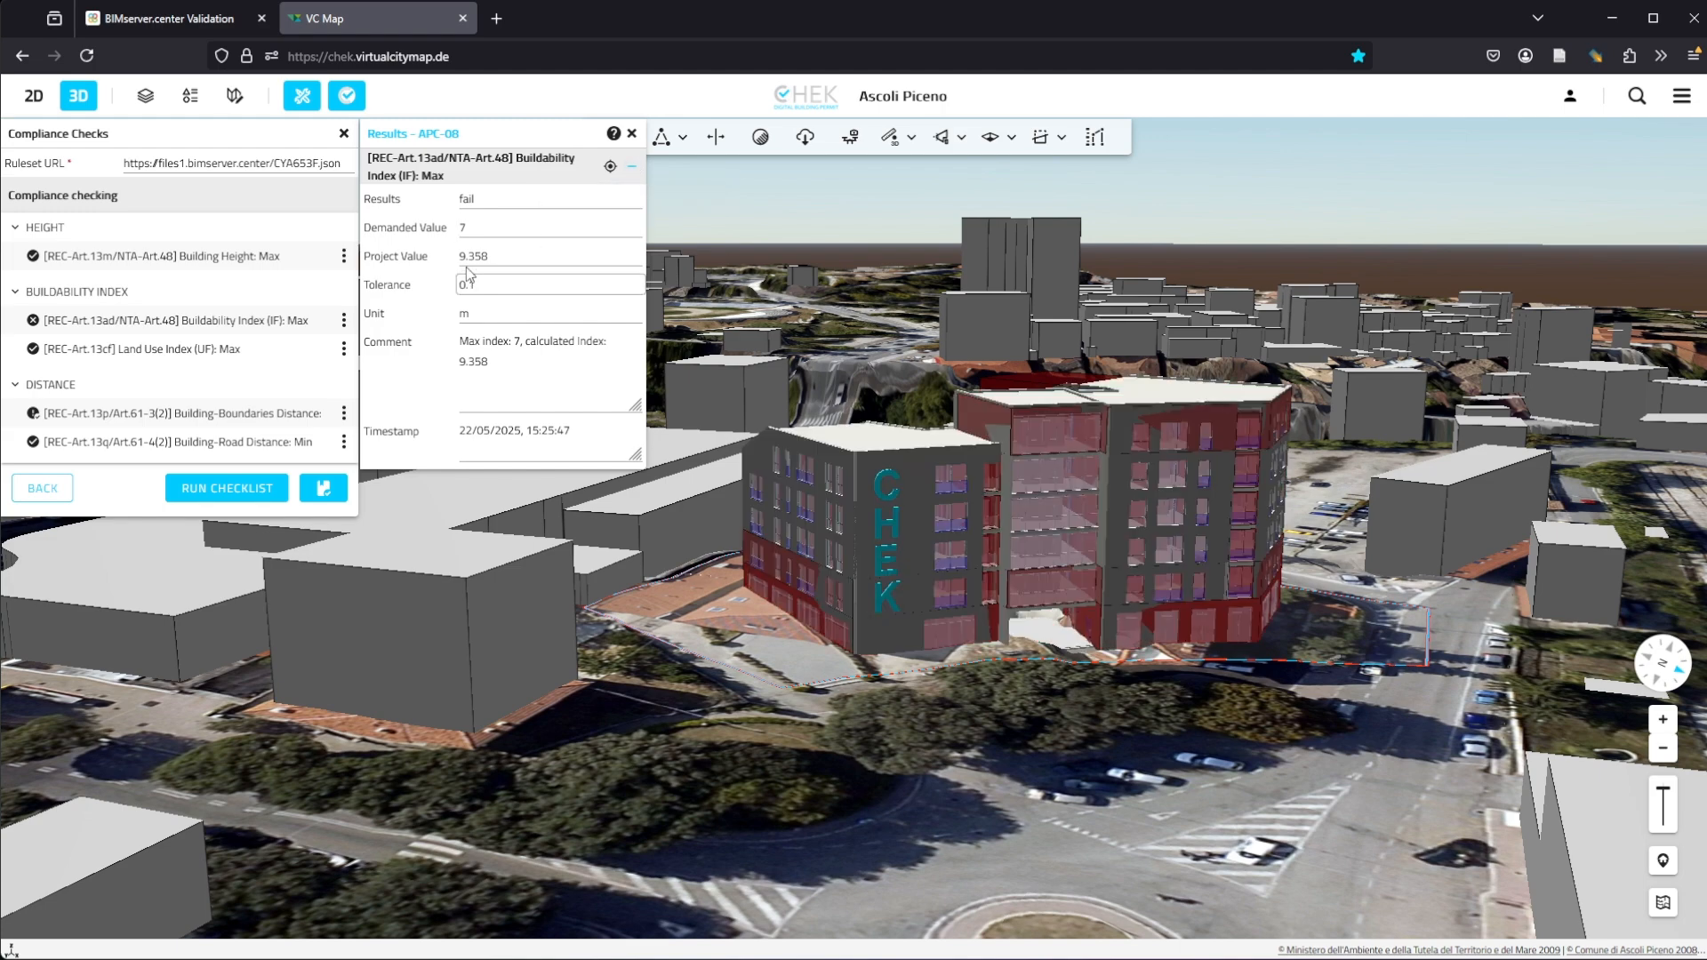
pyautogui.click(632, 169)
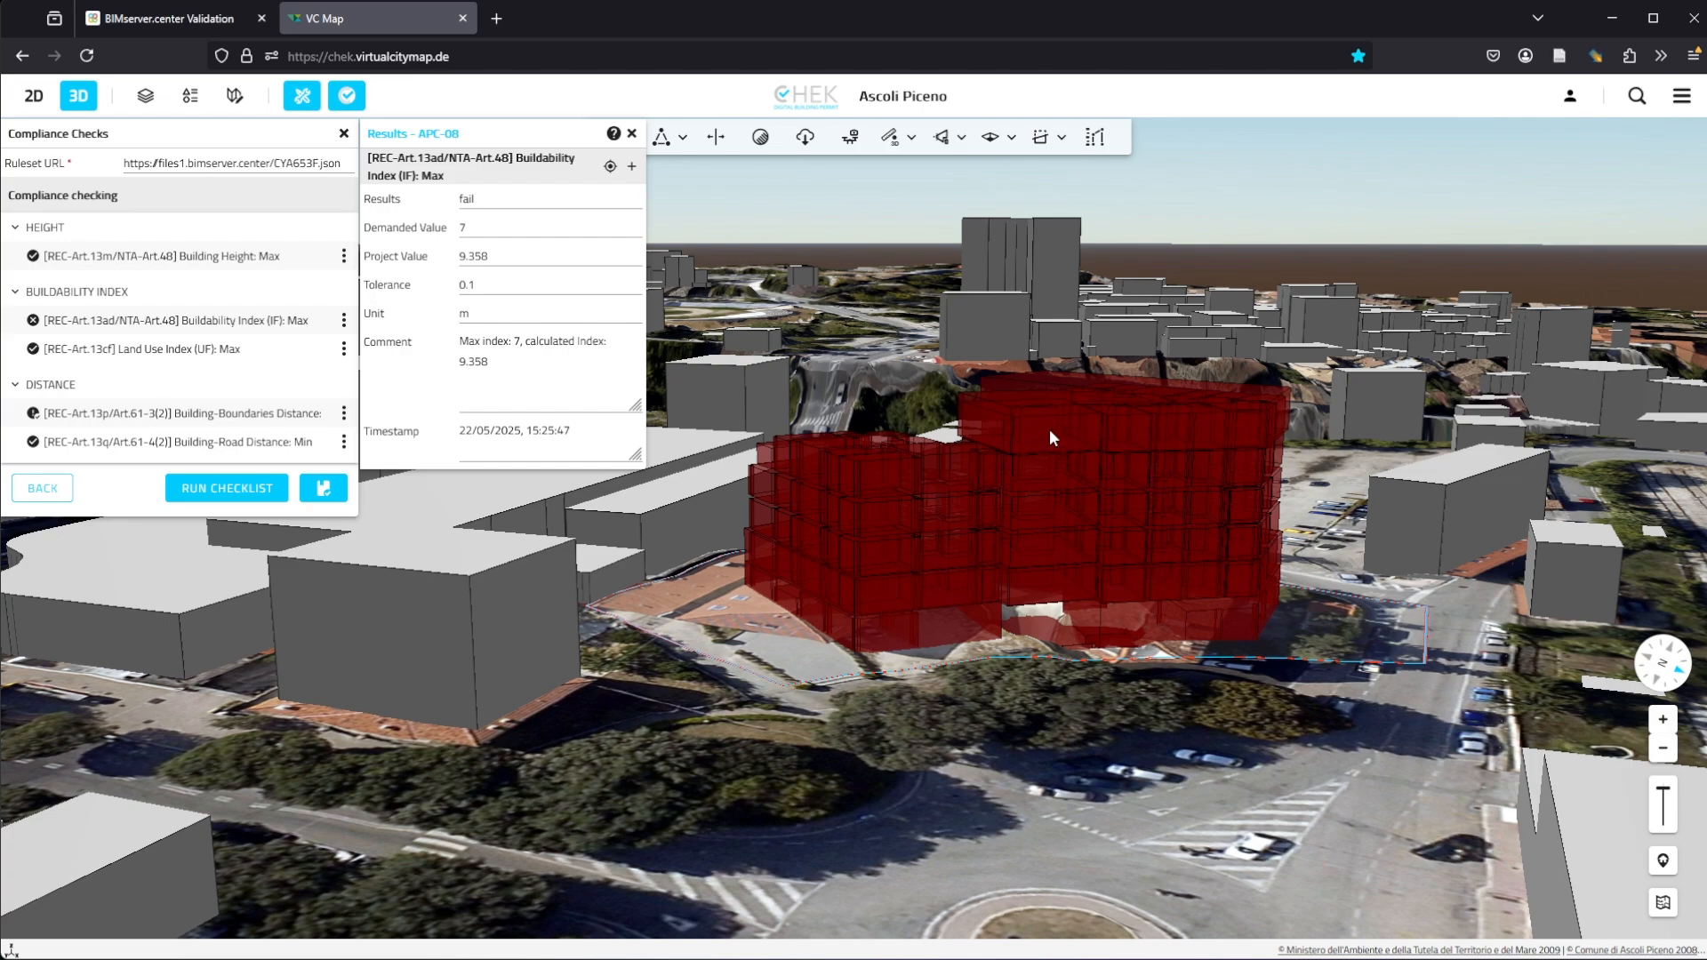
# Step: Inspect the attributes of several room volumes in the buildability result
pyautogui.click(1049, 428)
pyautogui.scroll(3, 990, 445)
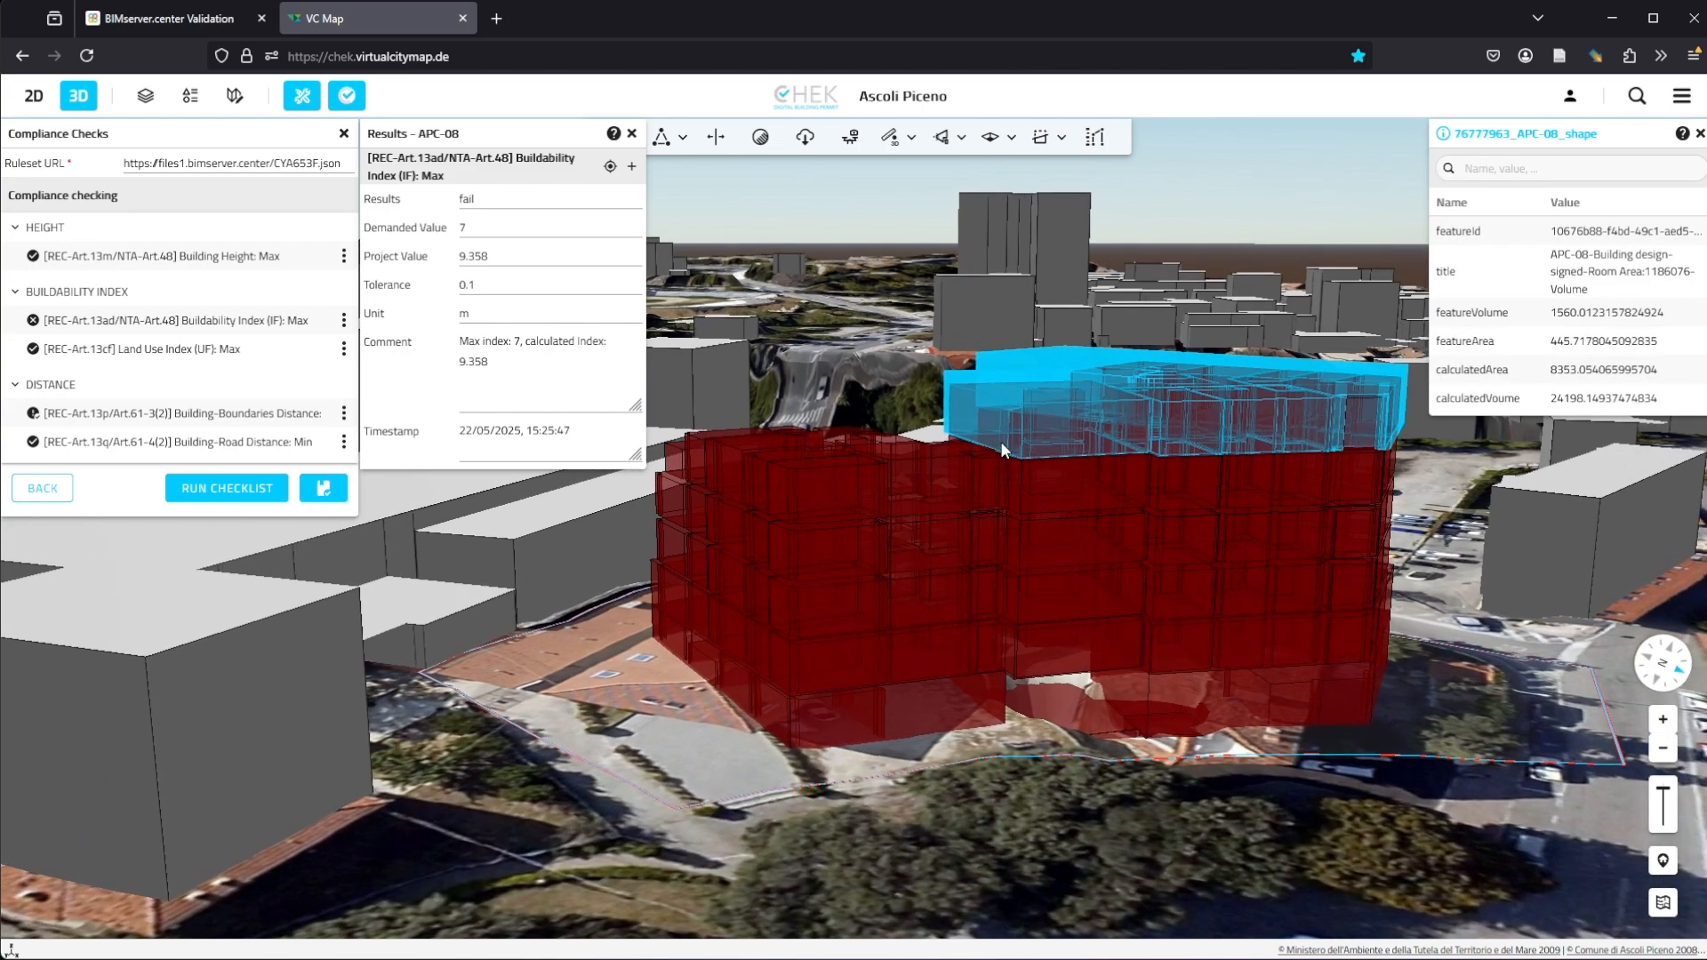
pyautogui.moveTo(1001, 442); pyautogui.dragTo(941, 484, button='middle')
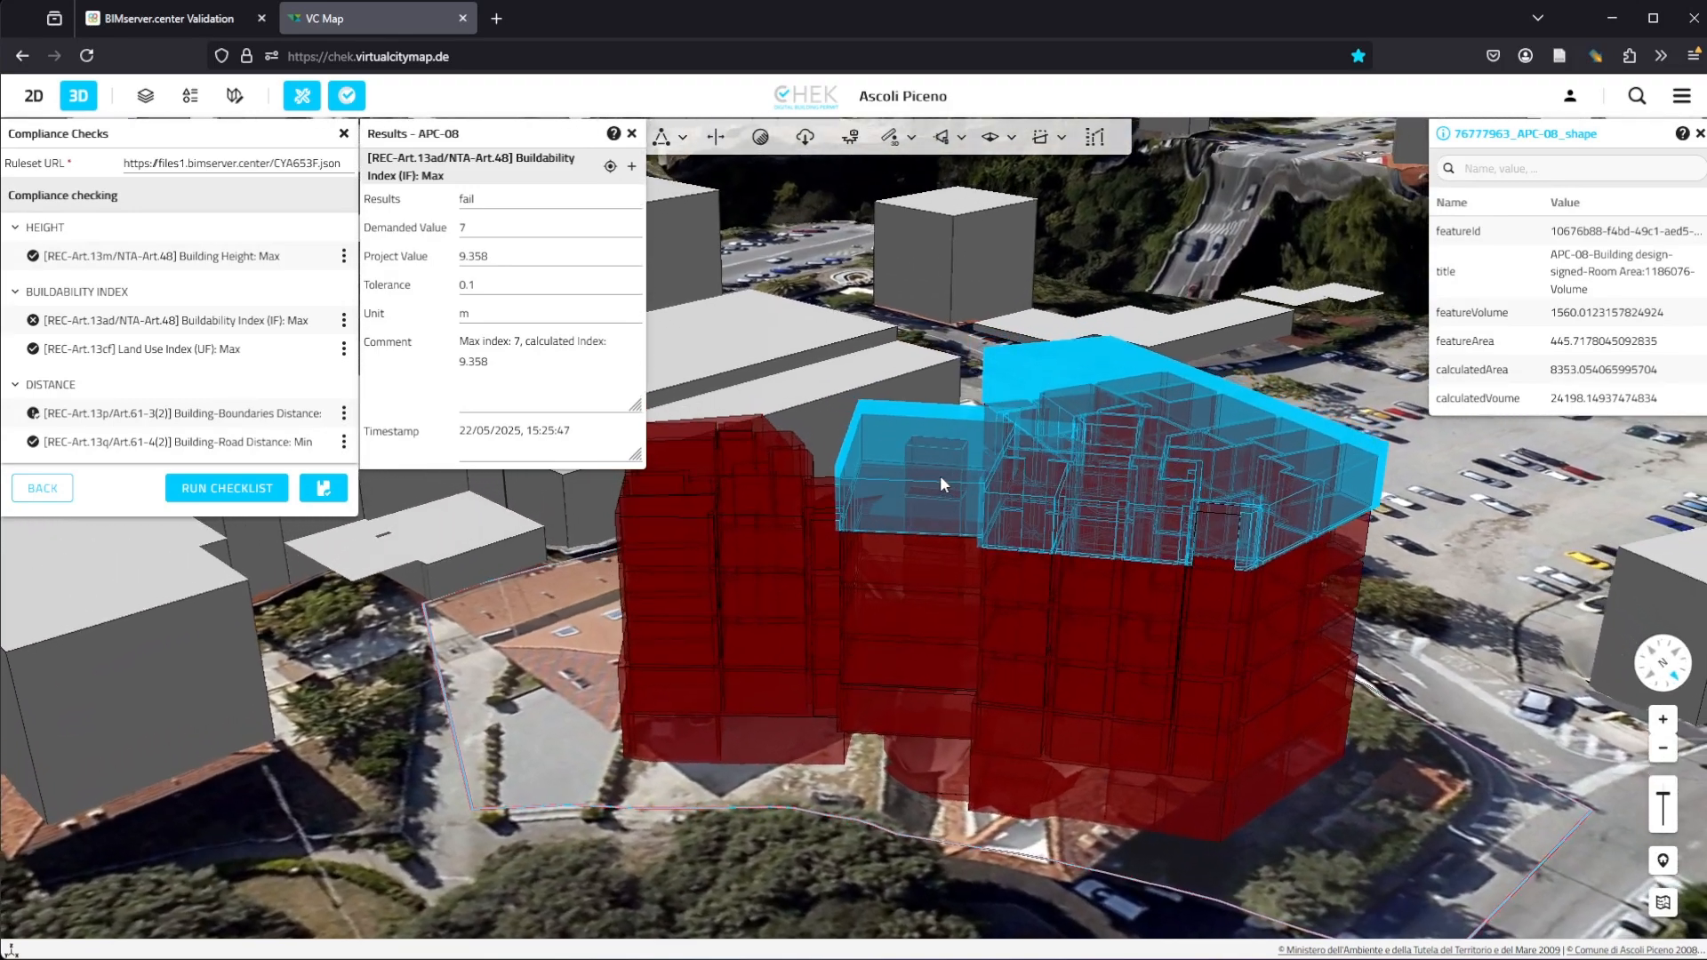
pyautogui.click(887, 553)
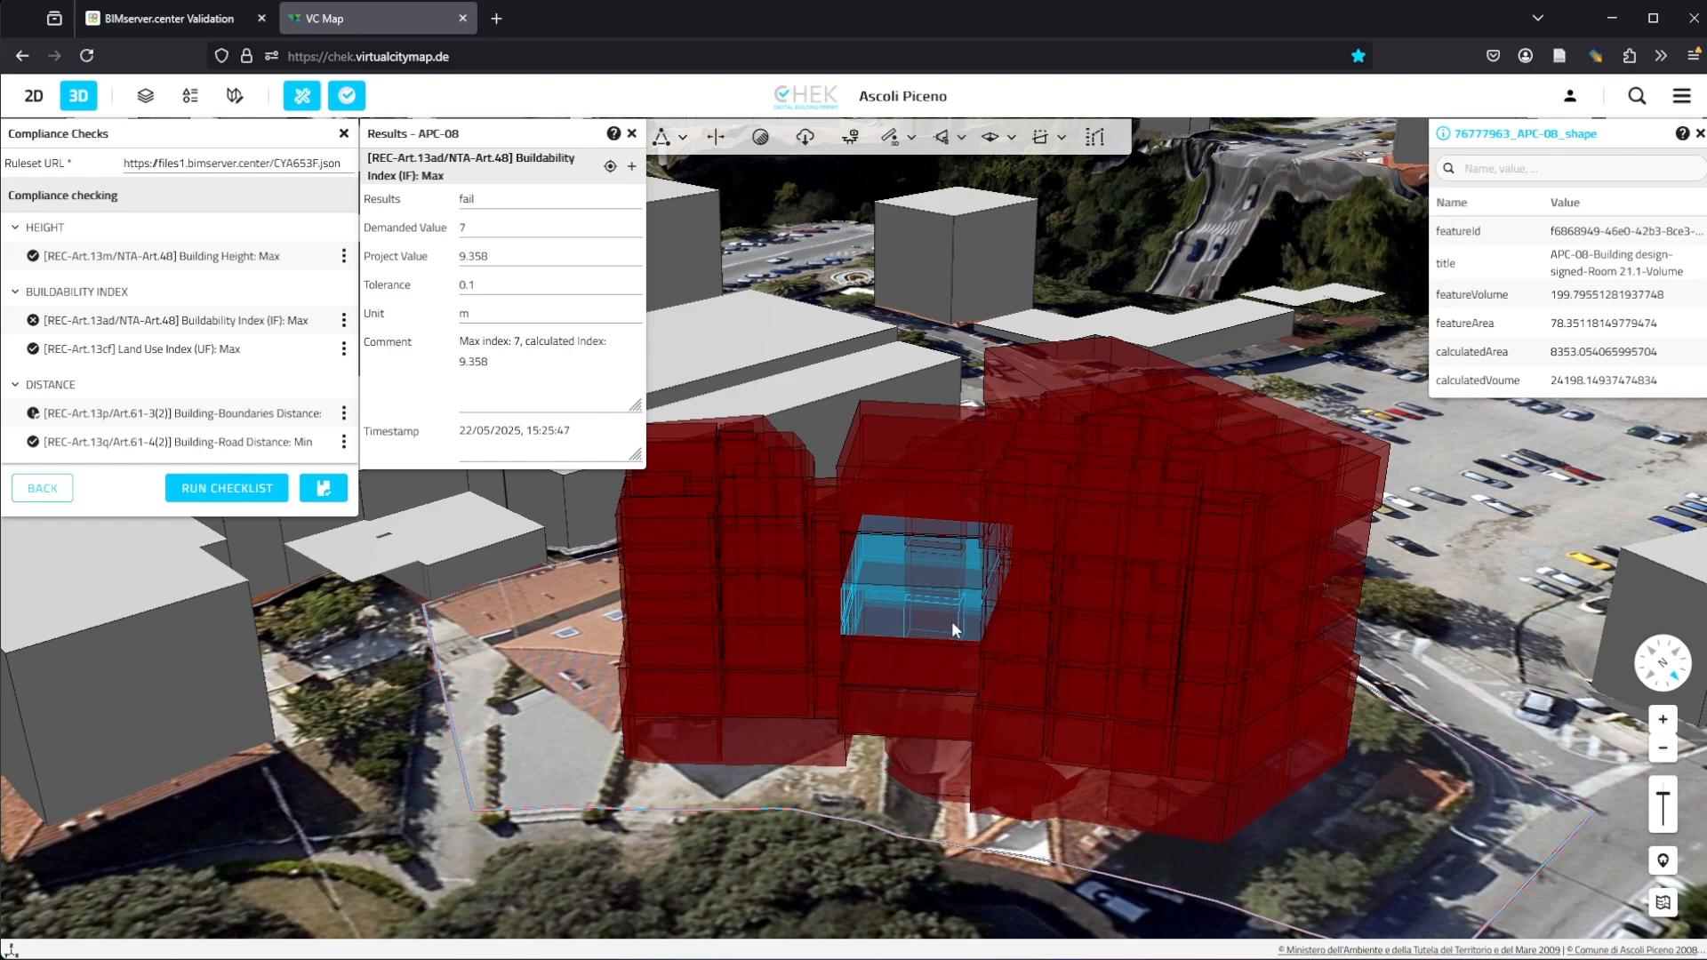
pyautogui.click(1016, 626)
pyautogui.click(929, 504)
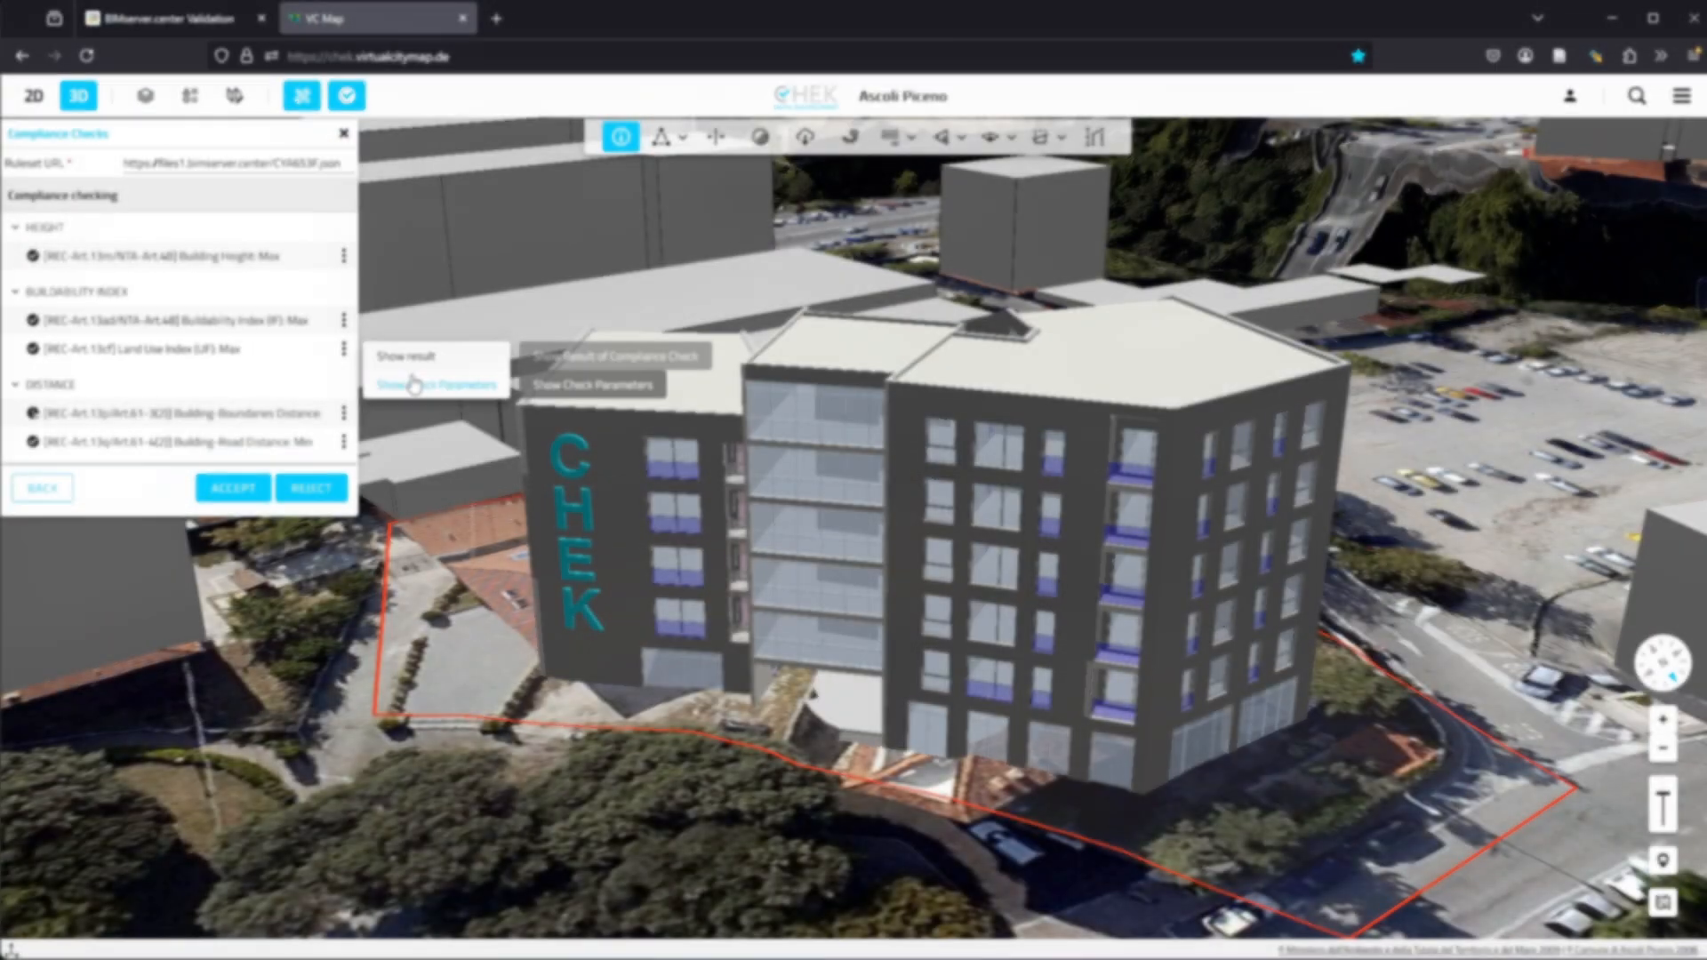
# Step: Review the Land Use Index (UF): Max check parameters, then show its result
pyautogui.click(412, 383)
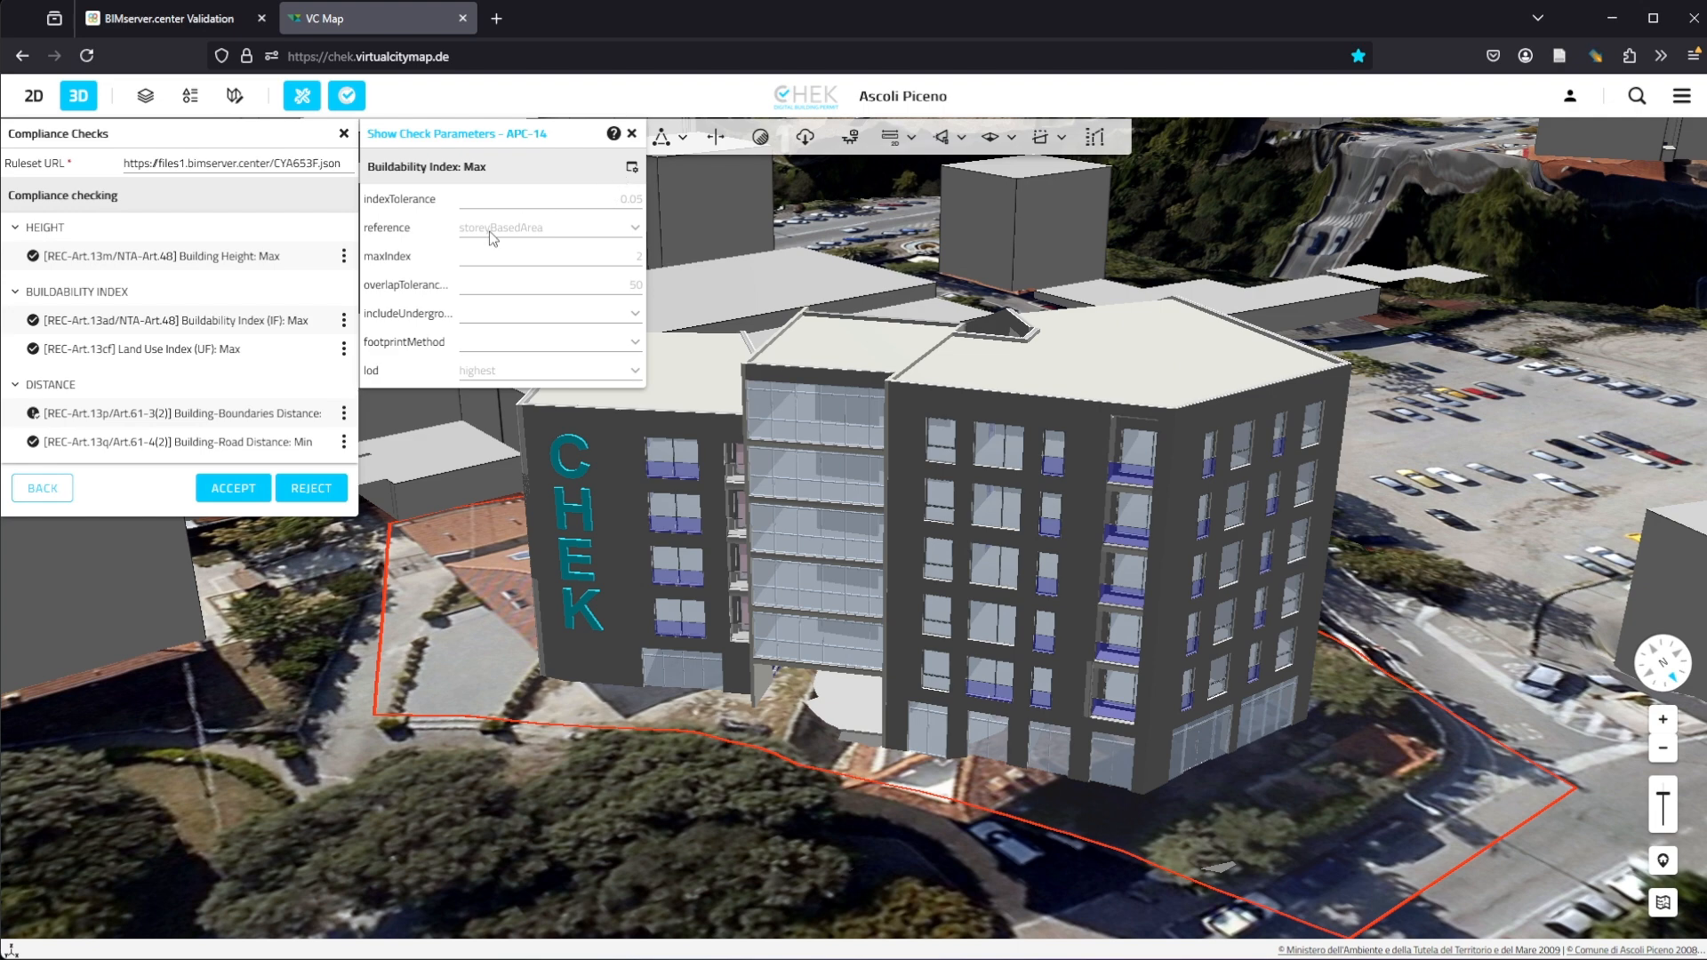
pyautogui.click(632, 134)
pyautogui.click(343, 349)
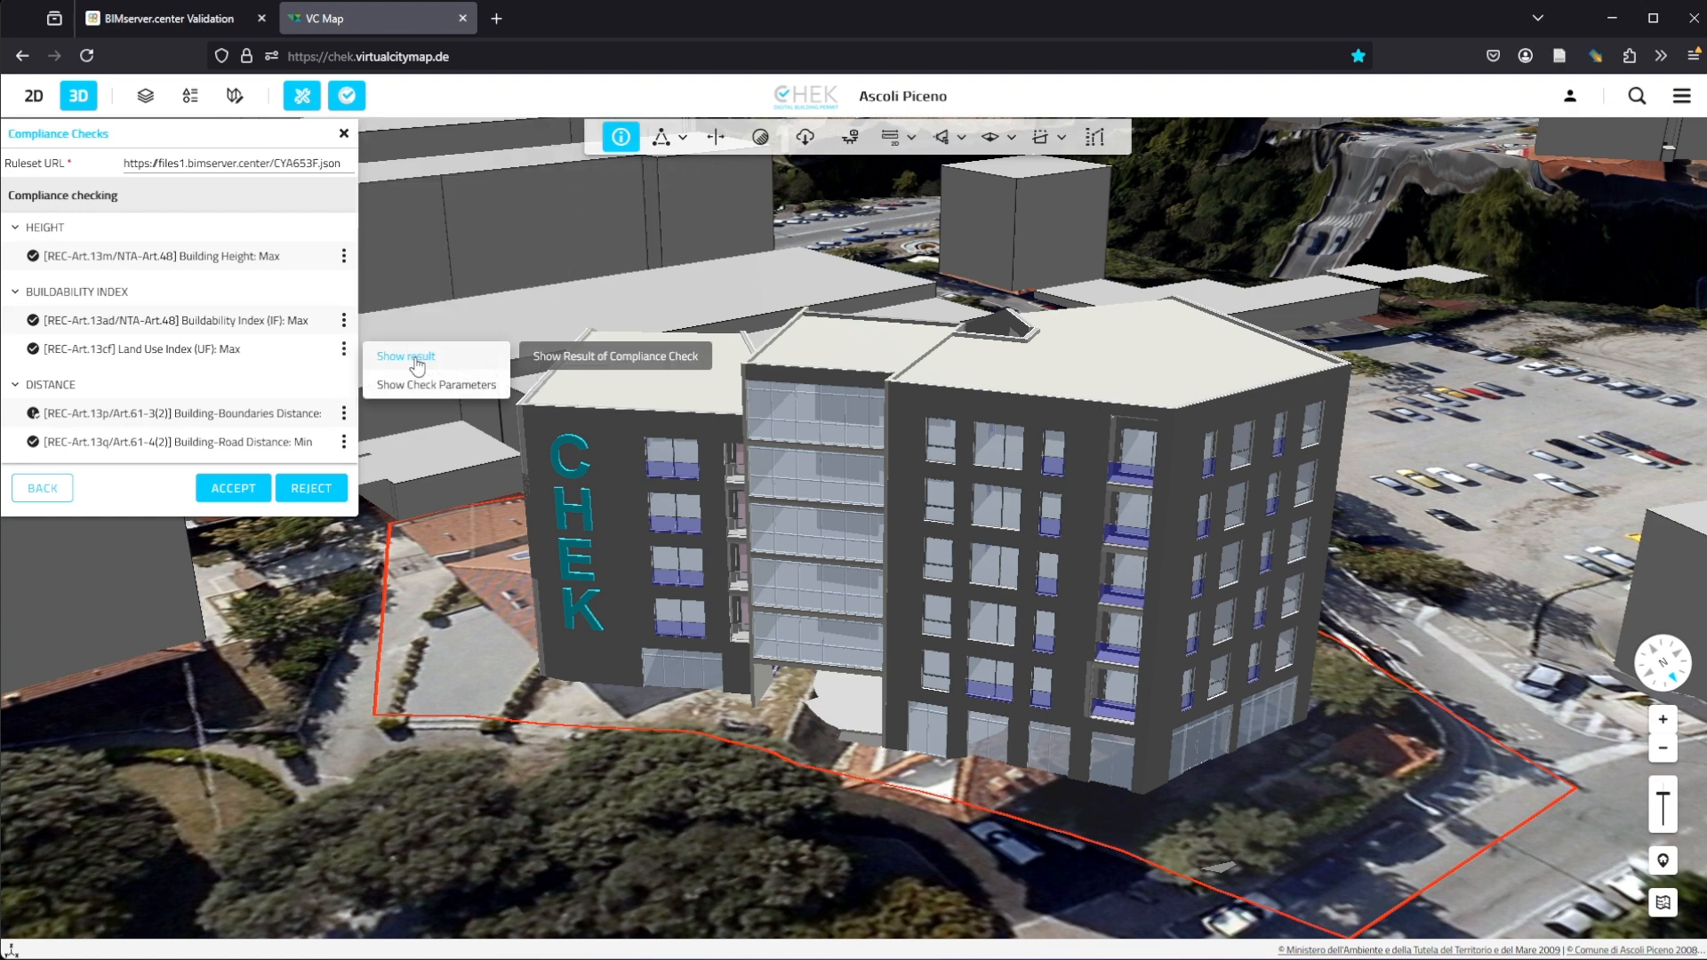
pyautogui.click(408, 358)
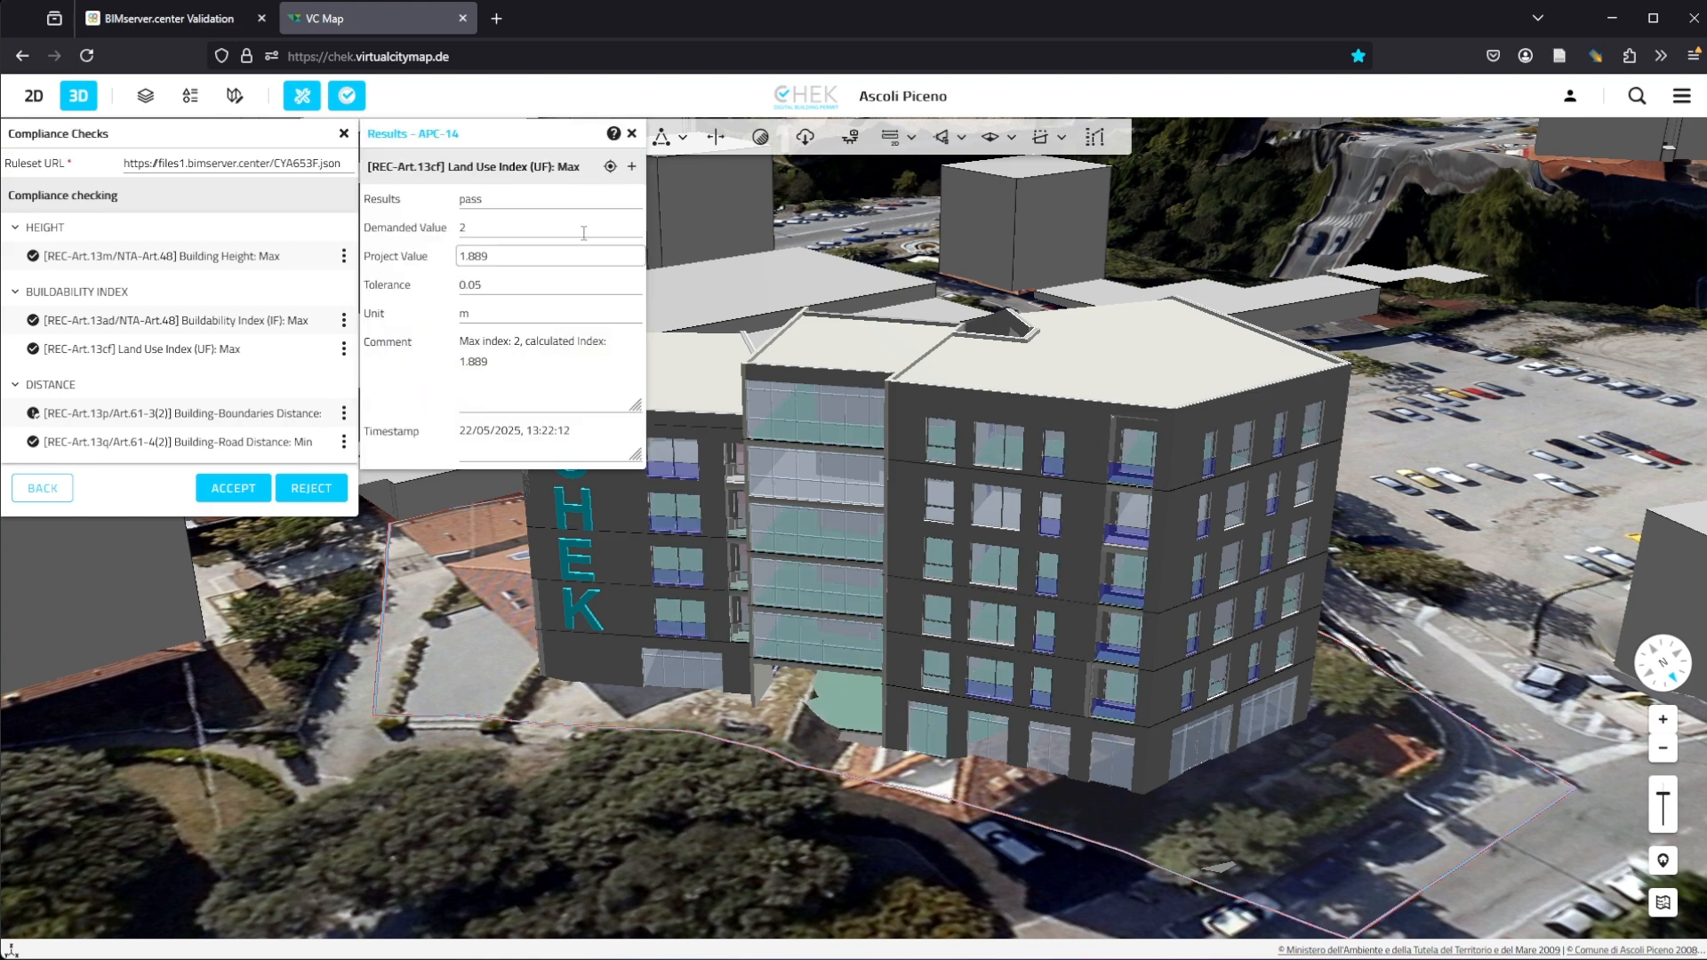
# Step: Toggle the glTF model on and off to compare it with the land use floor areas, then close the result
pyautogui.click(632, 167)
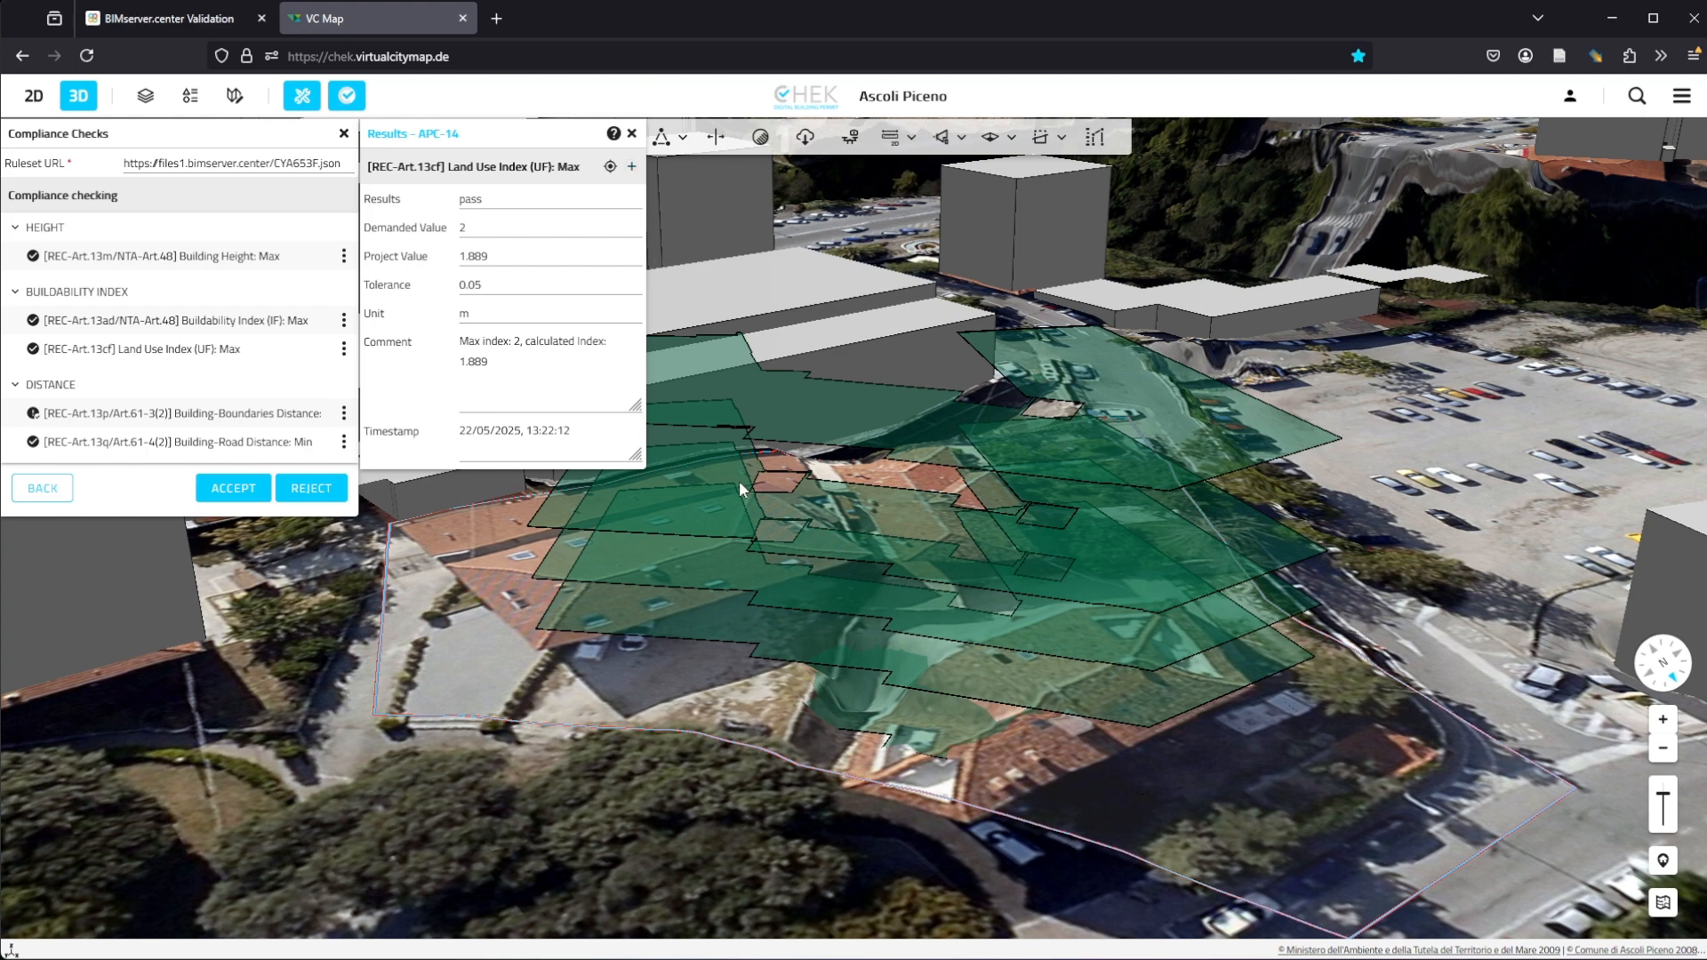
pyautogui.click(632, 167)
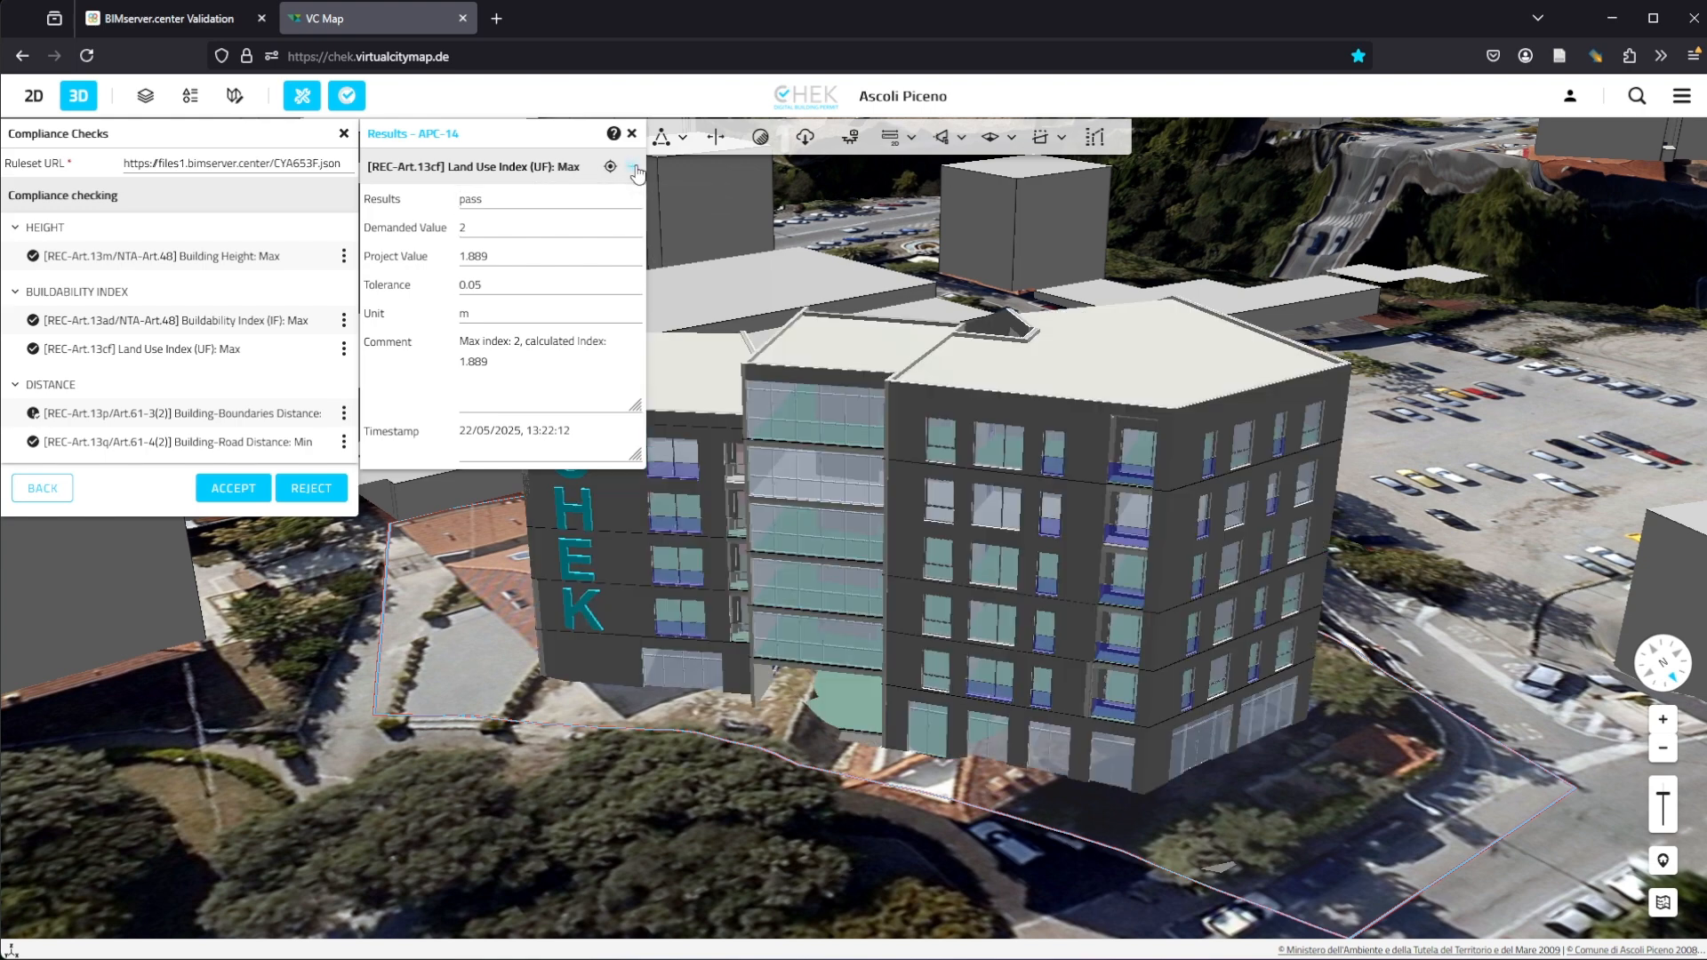
pyautogui.click(634, 168)
pyautogui.click(634, 168)
pyautogui.click(634, 168)
pyautogui.click(634, 168)
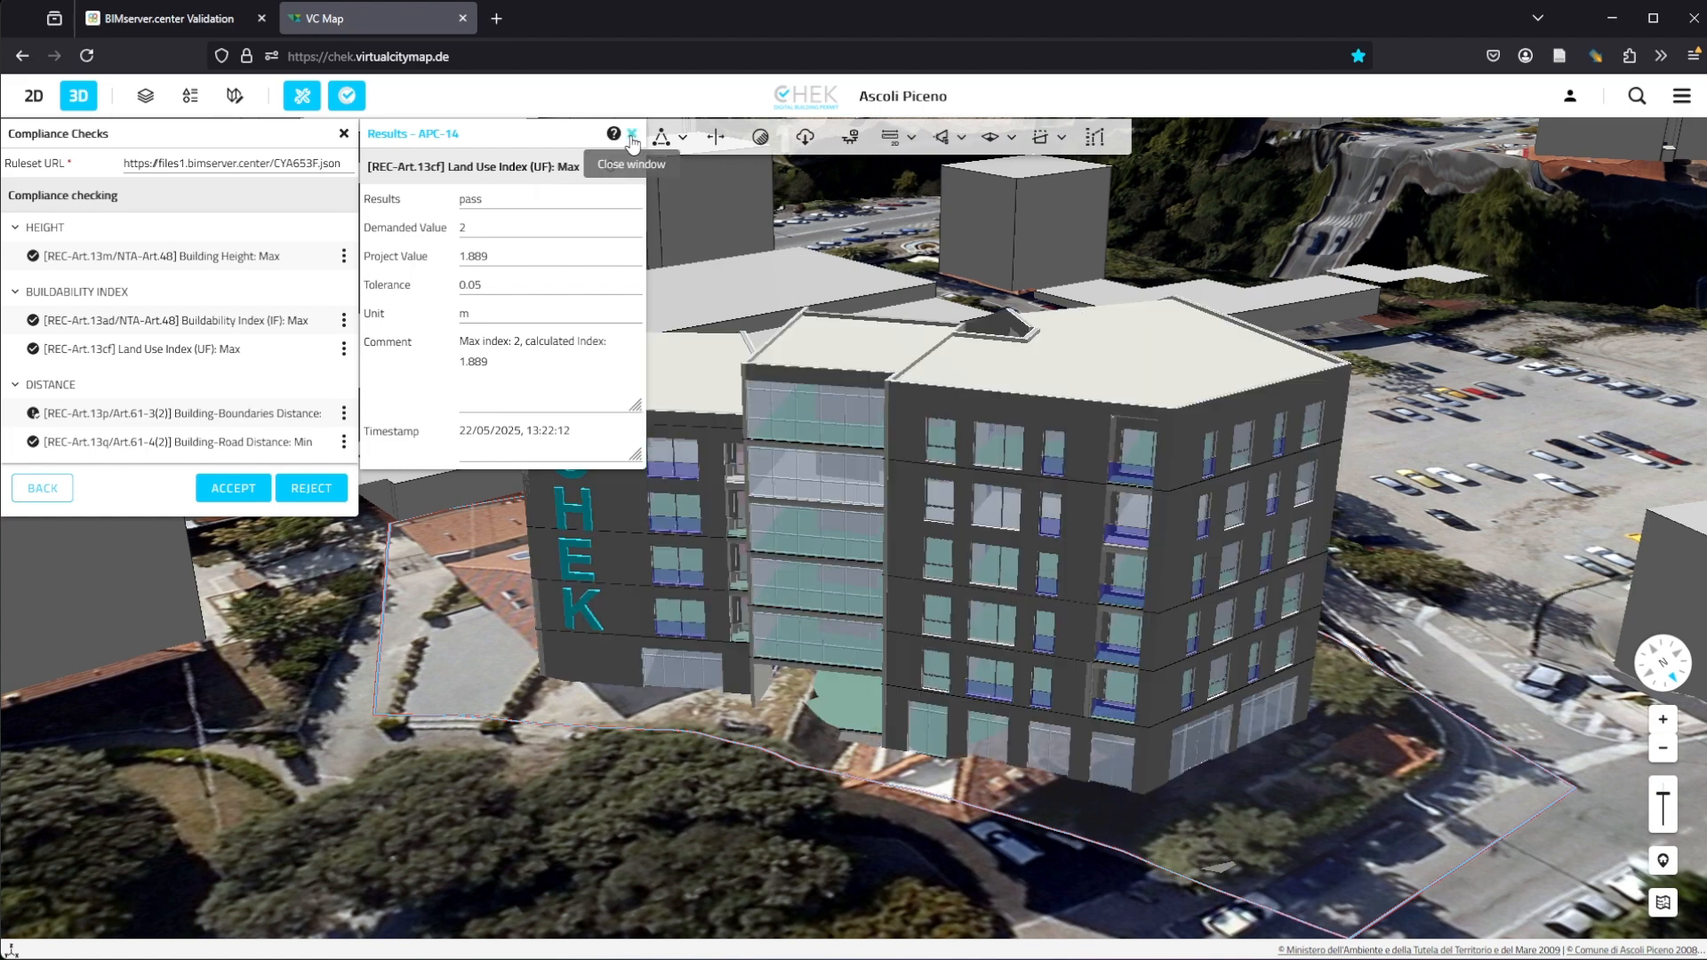
pyautogui.click(632, 135)
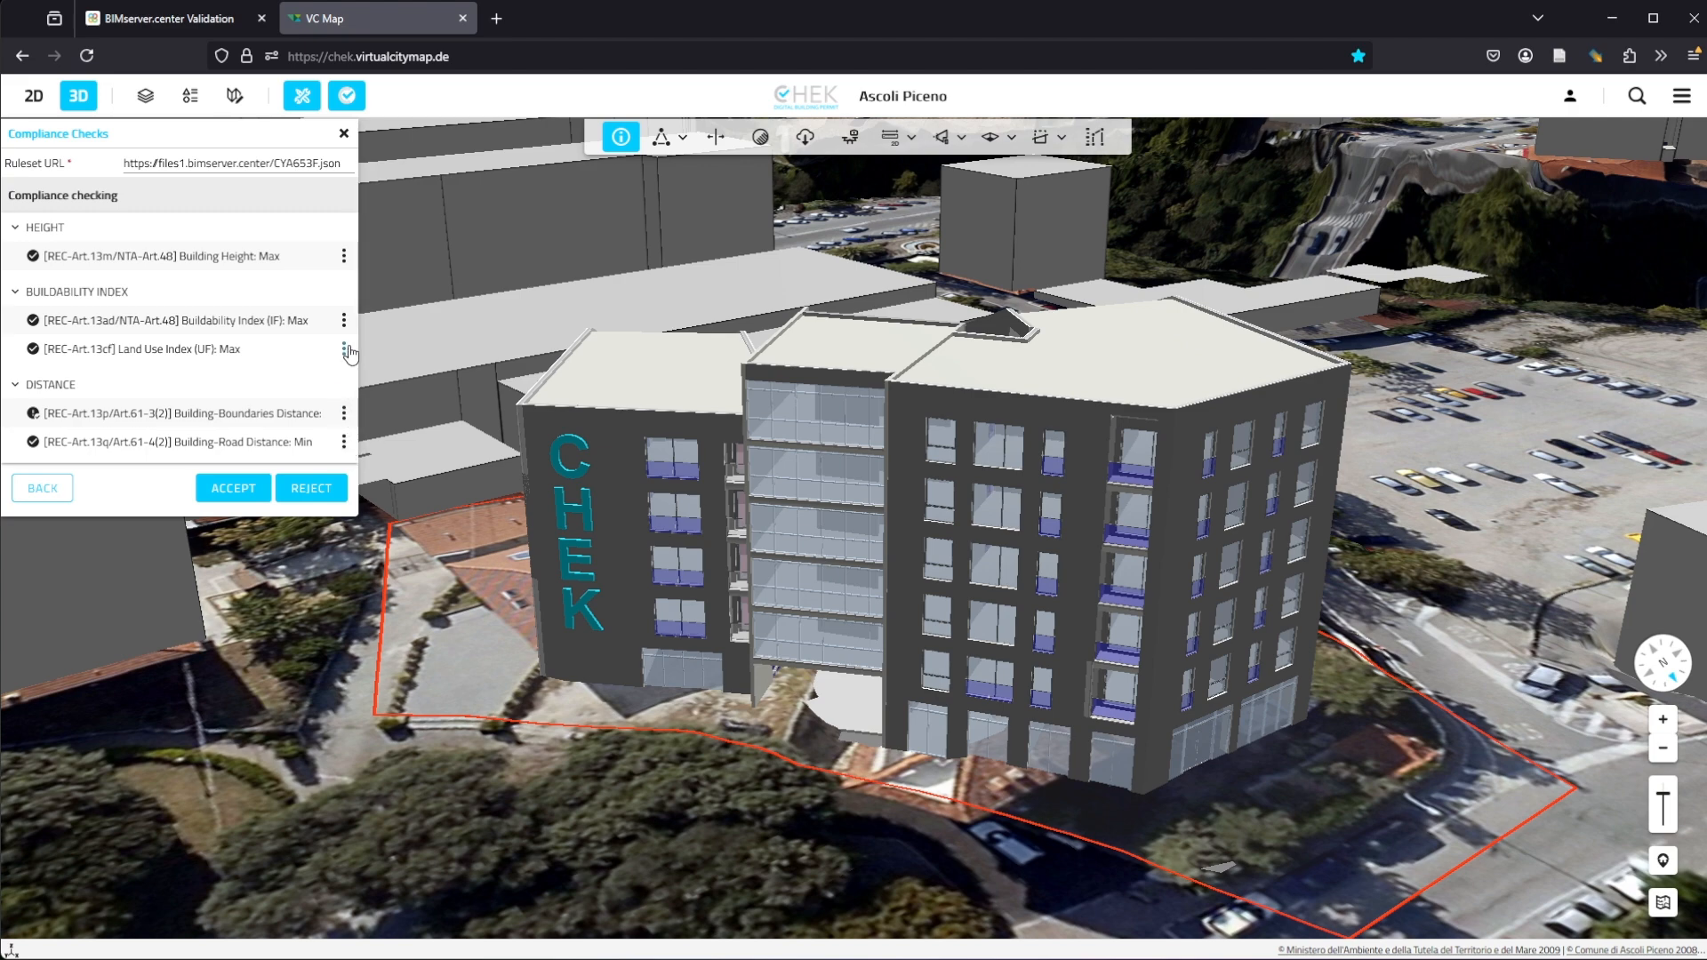
# Step: Show the result of the Building Height: Max check and orbit around the building
pyautogui.click(344, 256)
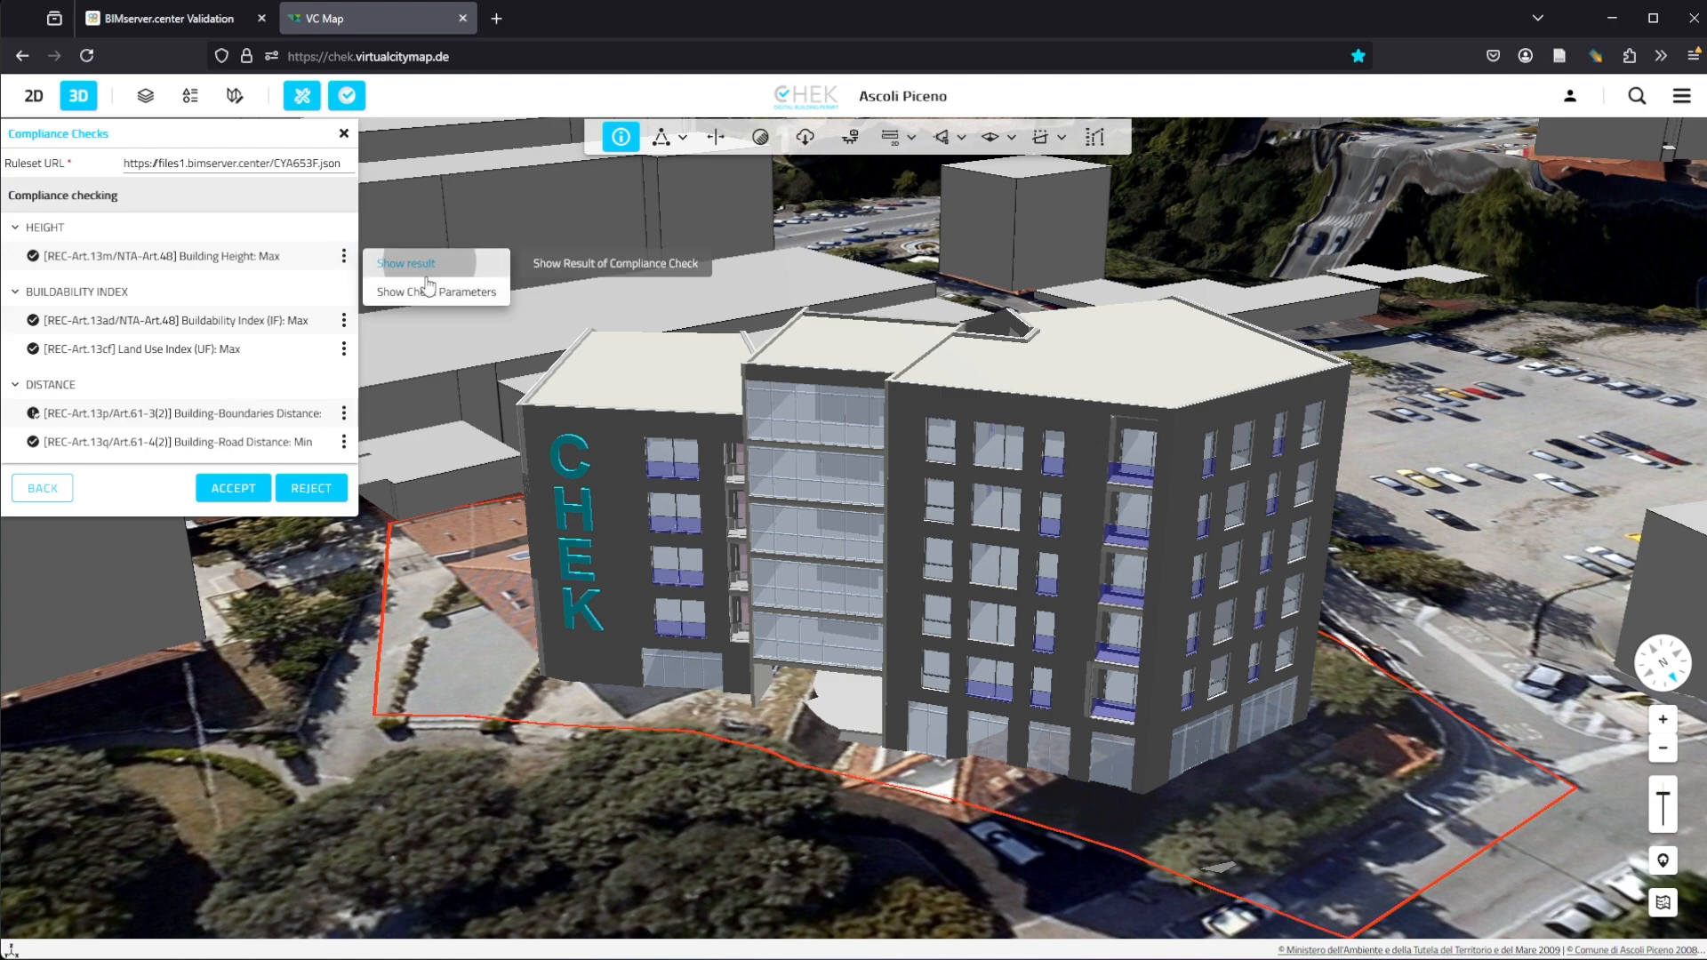
pyautogui.click(414, 265)
pyautogui.moveTo(495, 547); pyautogui.dragTo(1075, 777, button='middle')
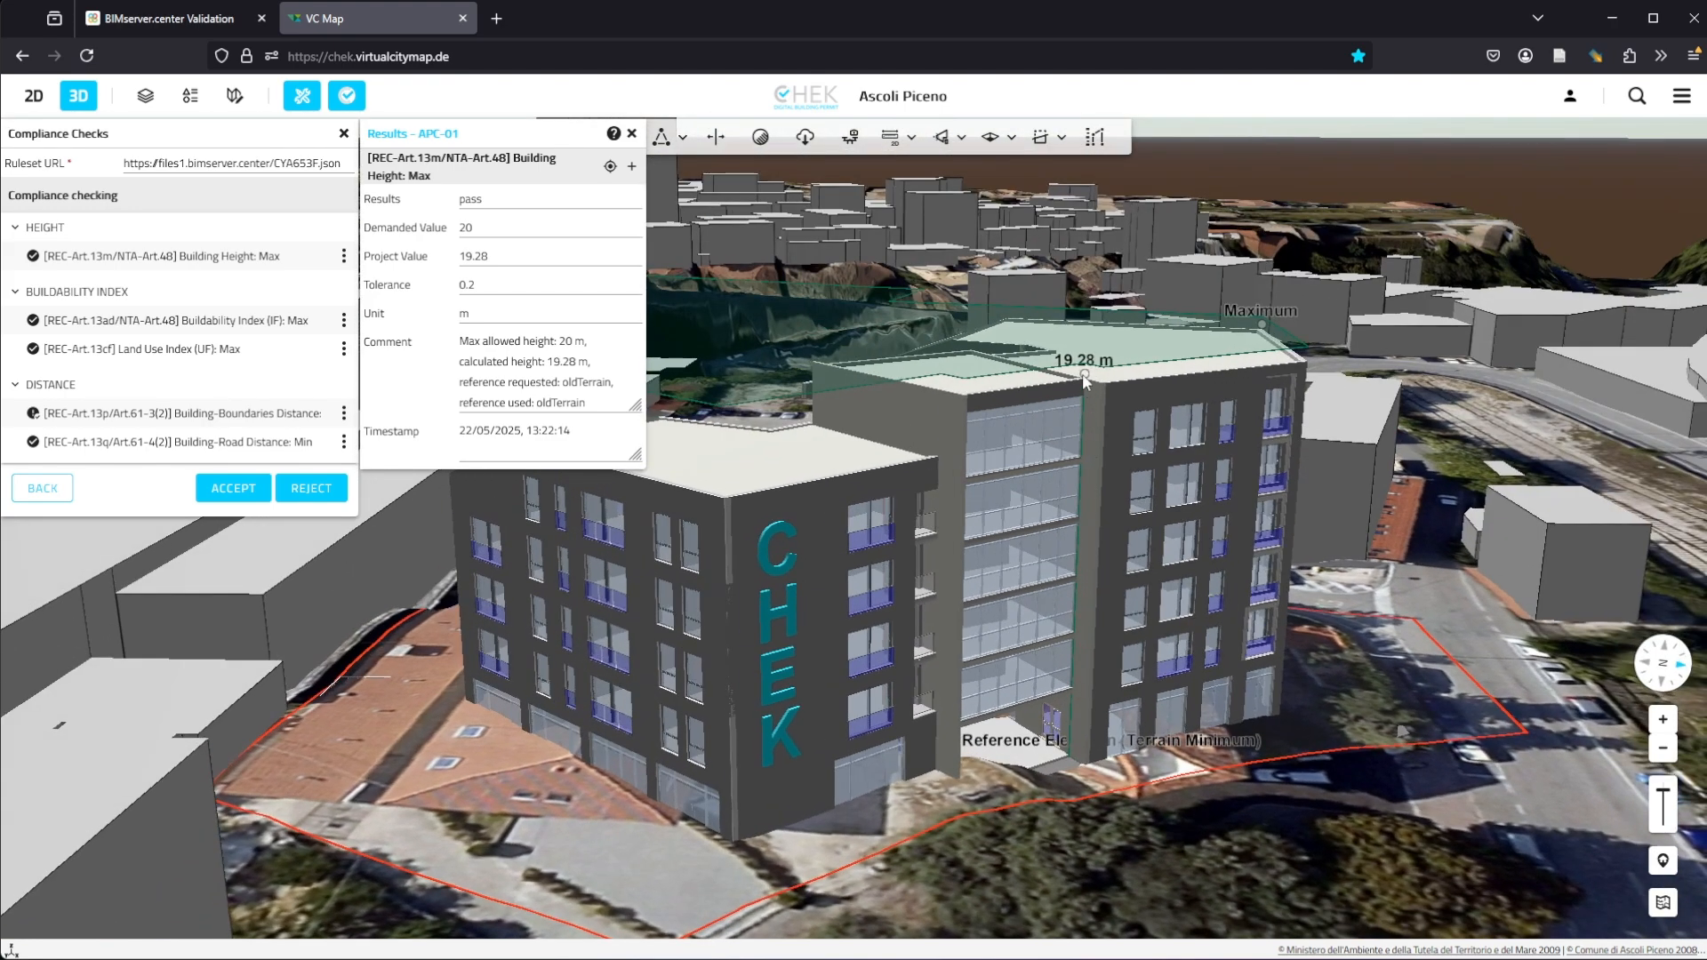
# Step: Show the result of the Building-Road Distance: Min check
pyautogui.moveTo(1085, 380); pyautogui.dragTo(771, 365, button='middle')
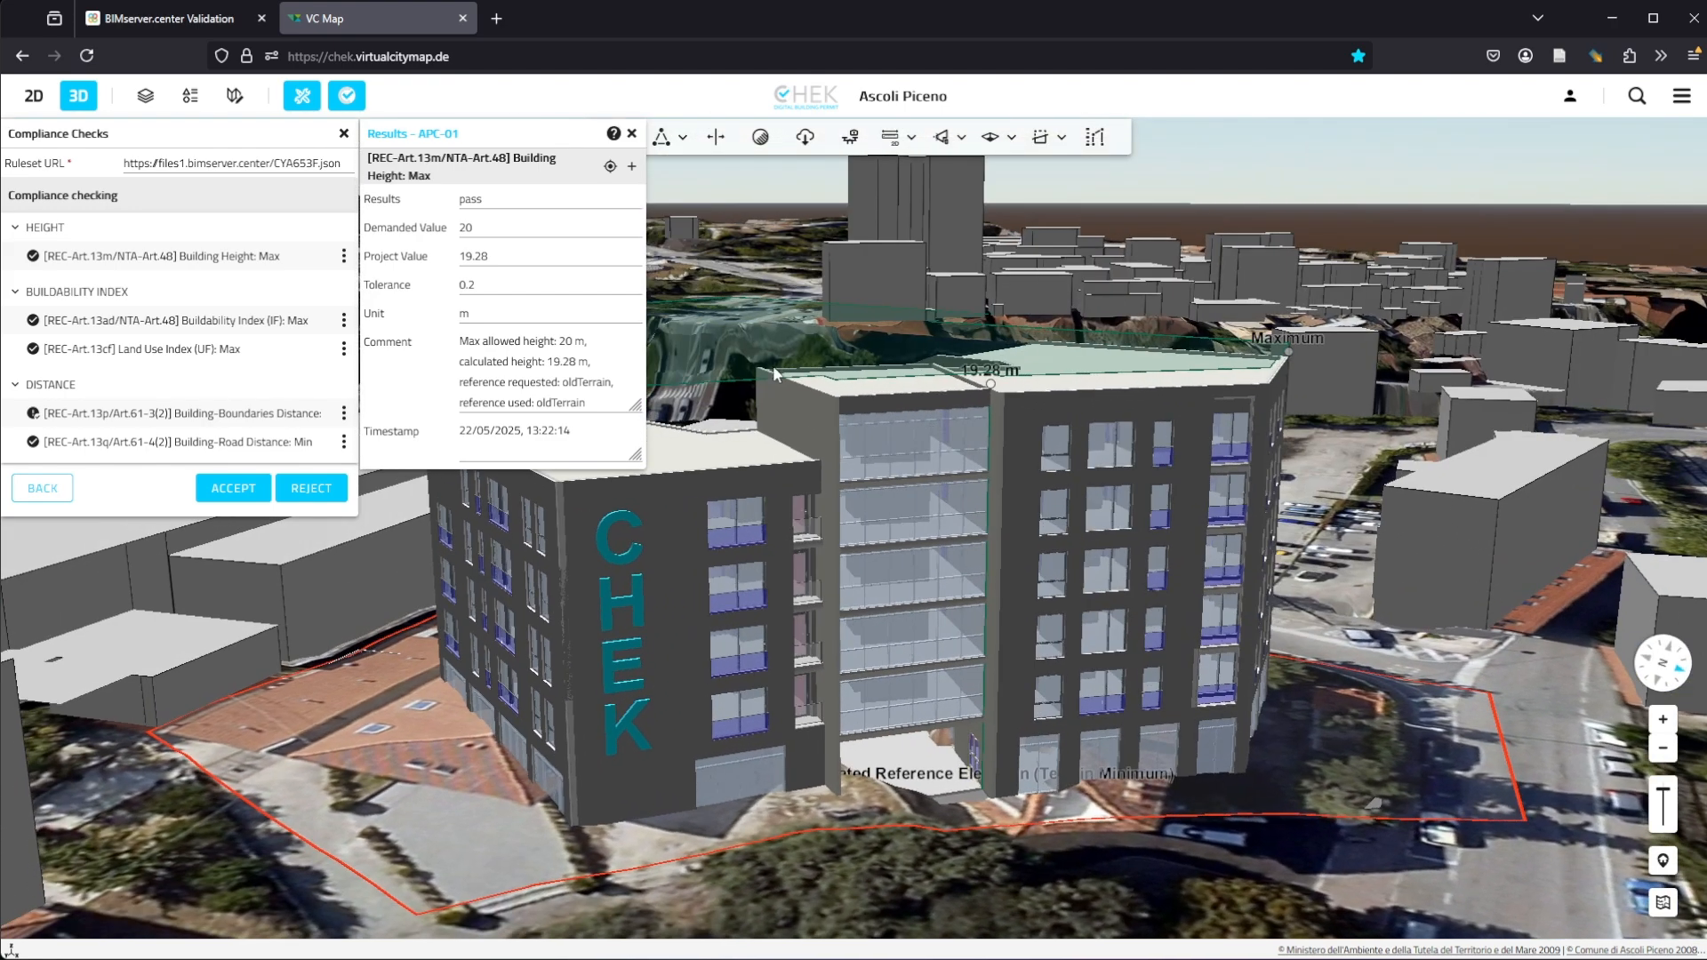
pyautogui.moveTo(771, 443)
pyautogui.mouseDown(button='middle')
pyautogui.moveTo(740, 489)
pyautogui.moveTo(672, 439)
pyautogui.moveTo(766, 470)
pyautogui.mouseUp(button='middle')
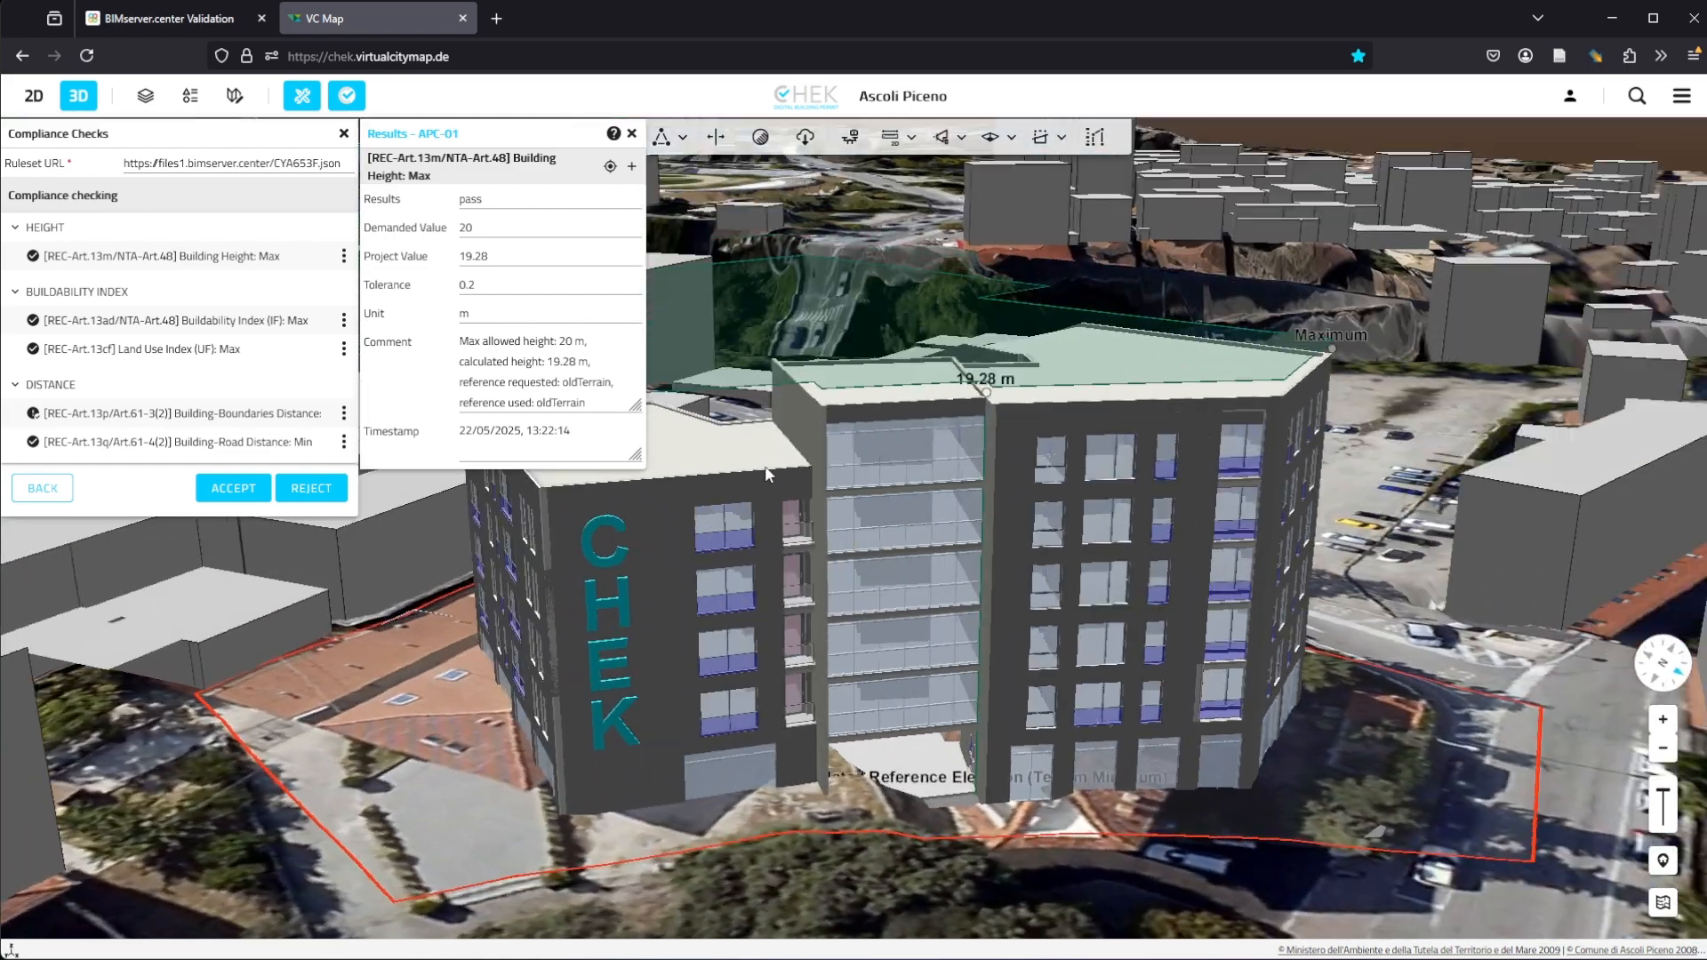
pyautogui.click(345, 443)
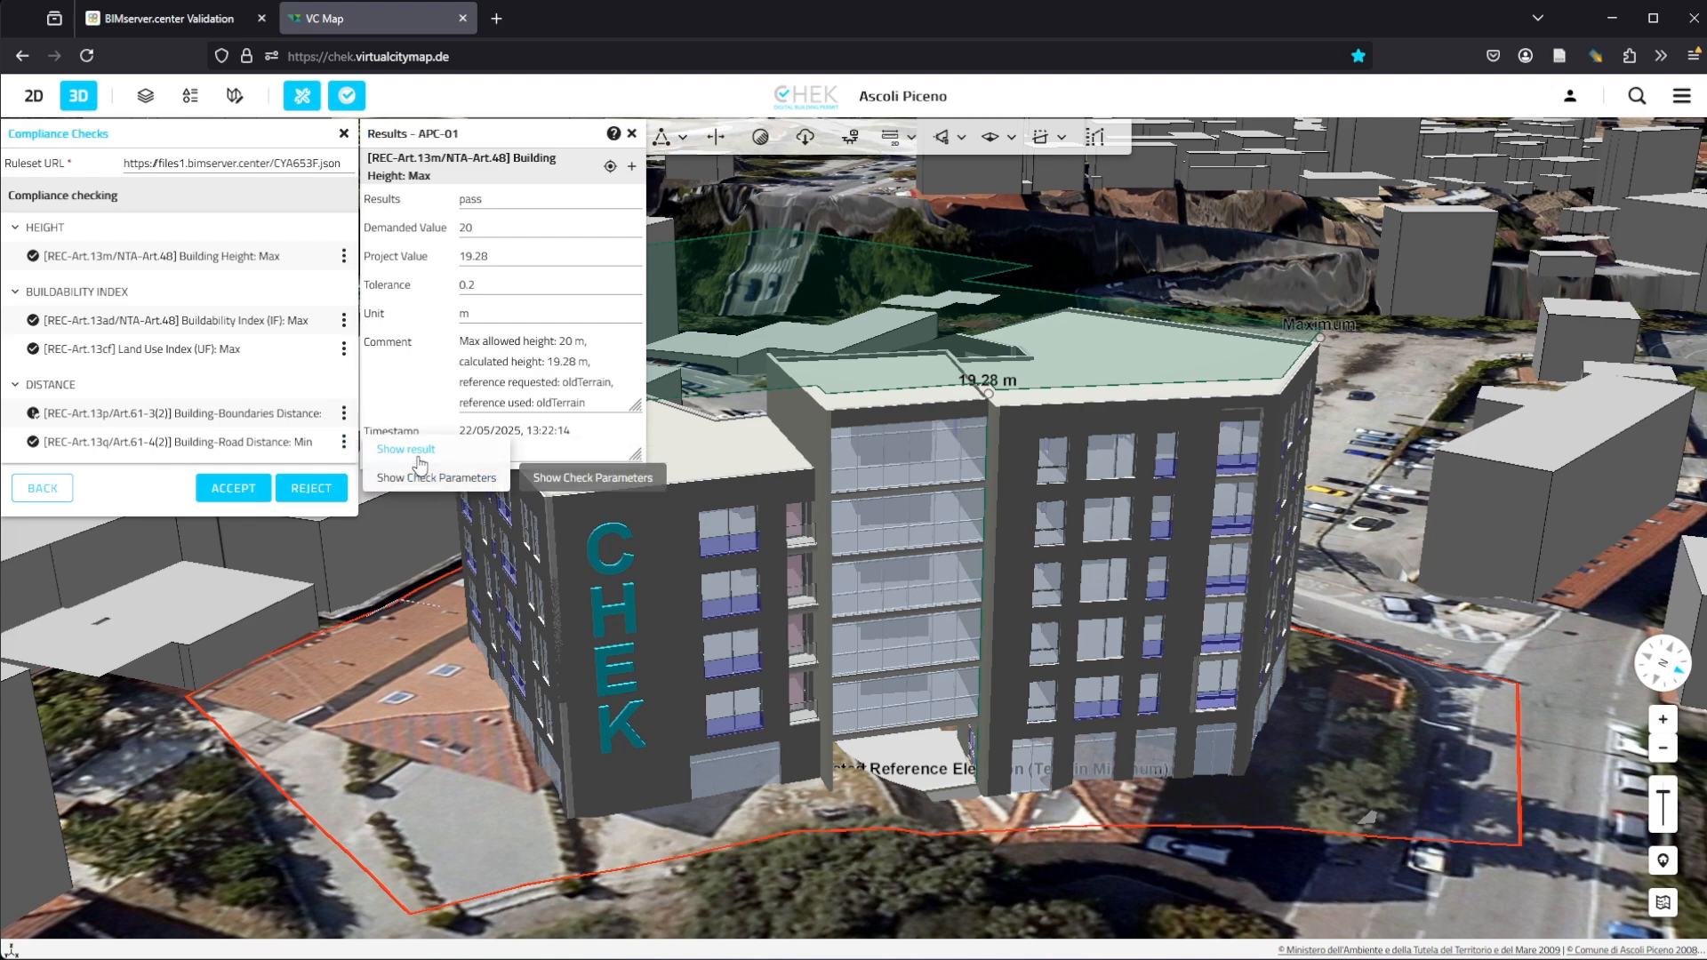
pyautogui.click(416, 452)
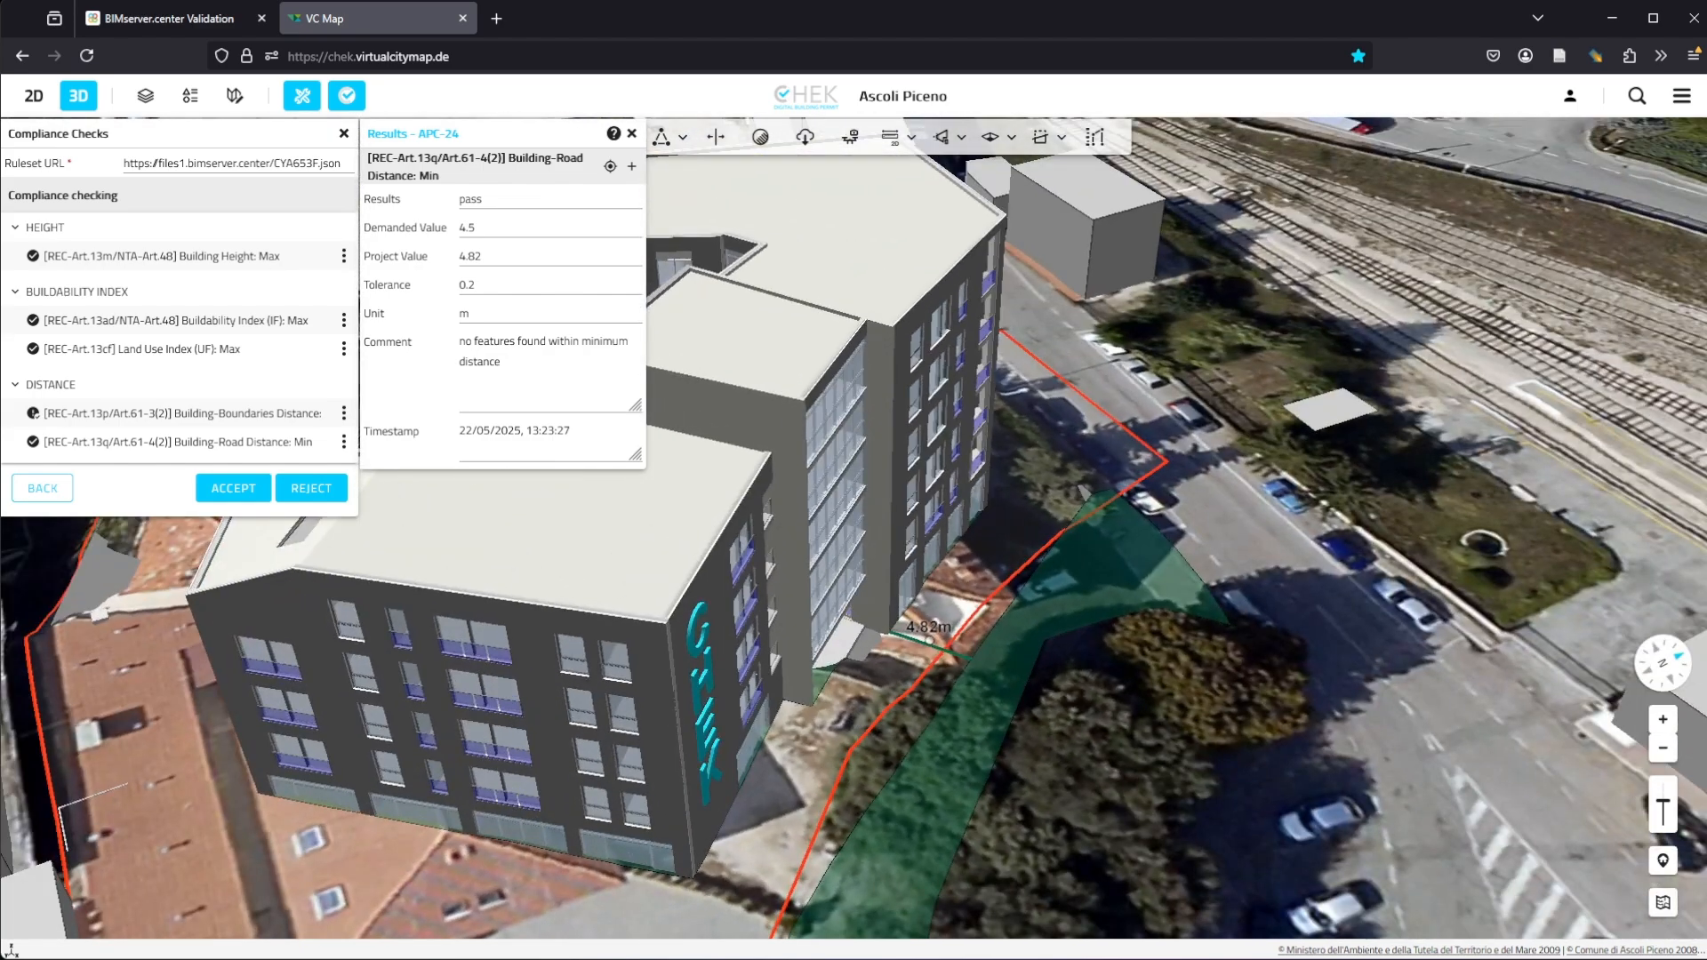
# Step: Switch to the 2D map and zoom in on the building-to-road distance measurement
pyautogui.click(34, 95)
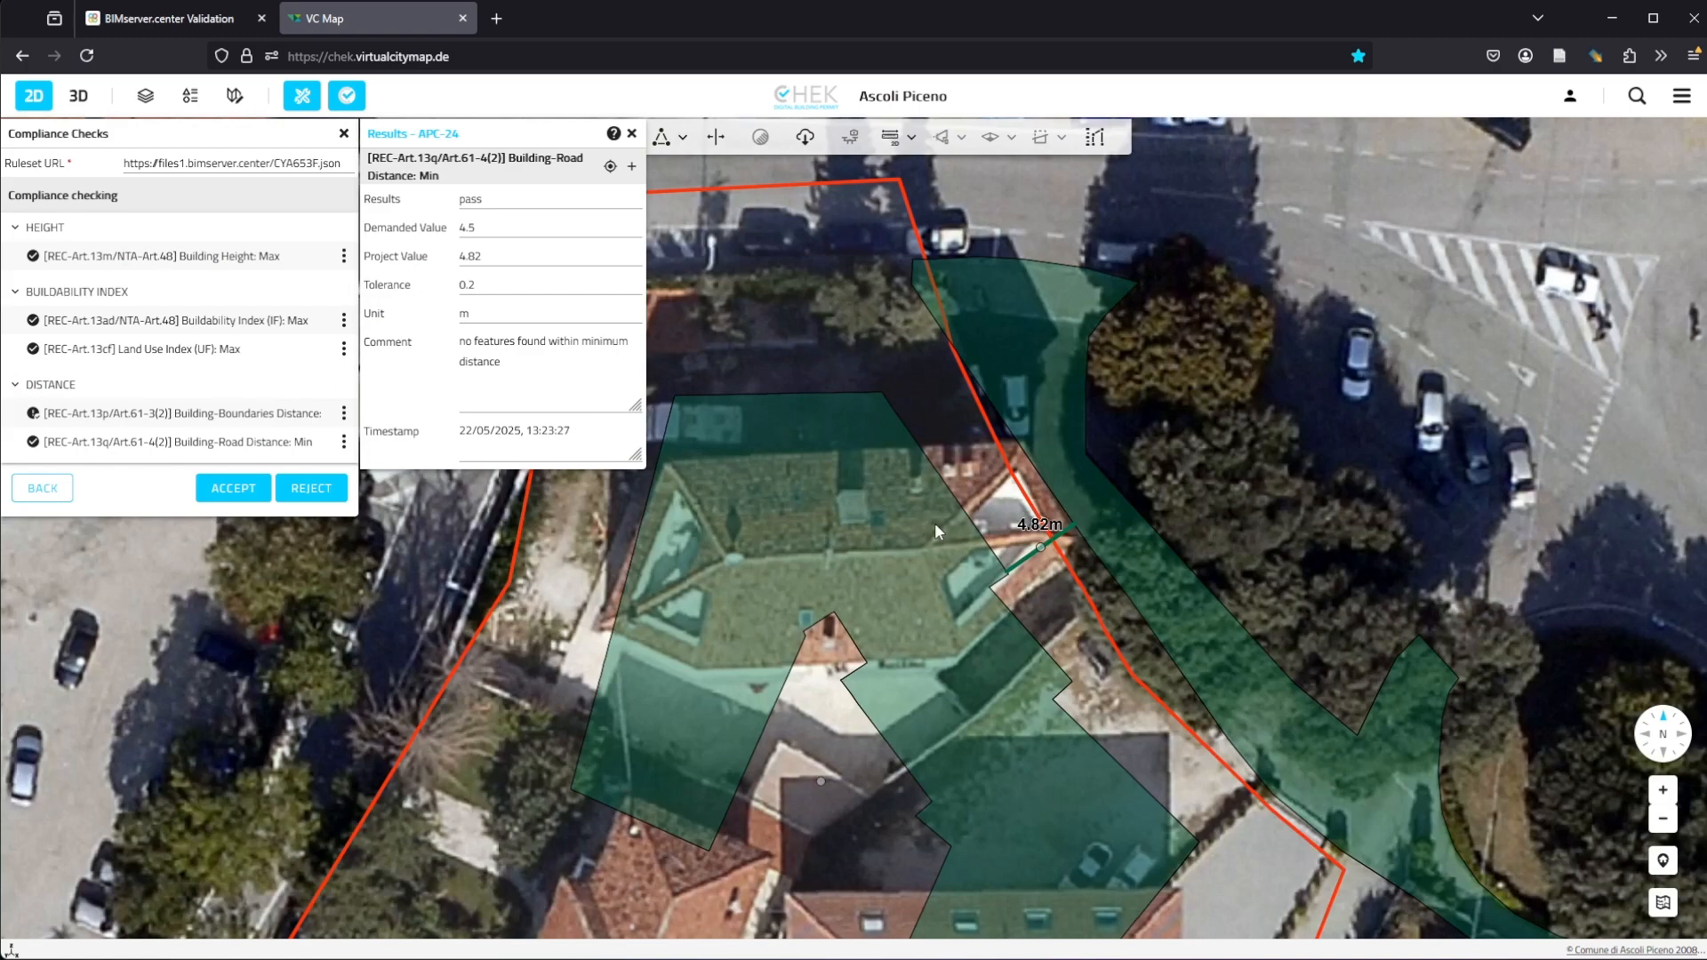
pyautogui.scroll(1, 951, 536)
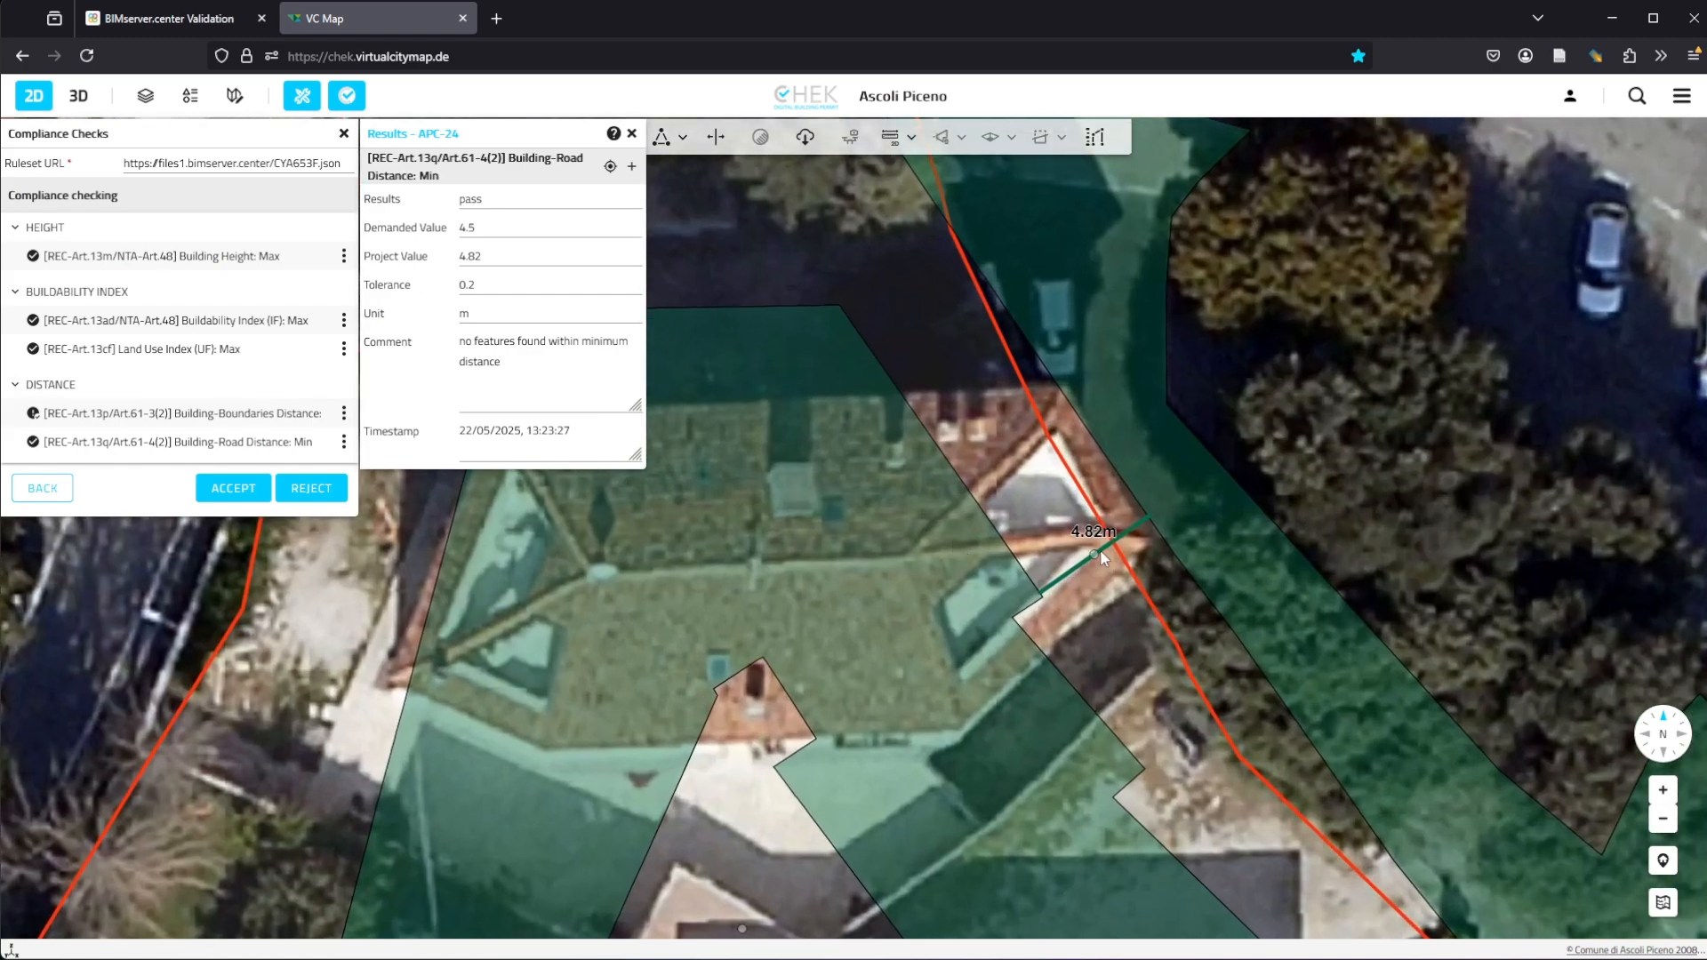
pyautogui.scroll(-2, 1063, 552)
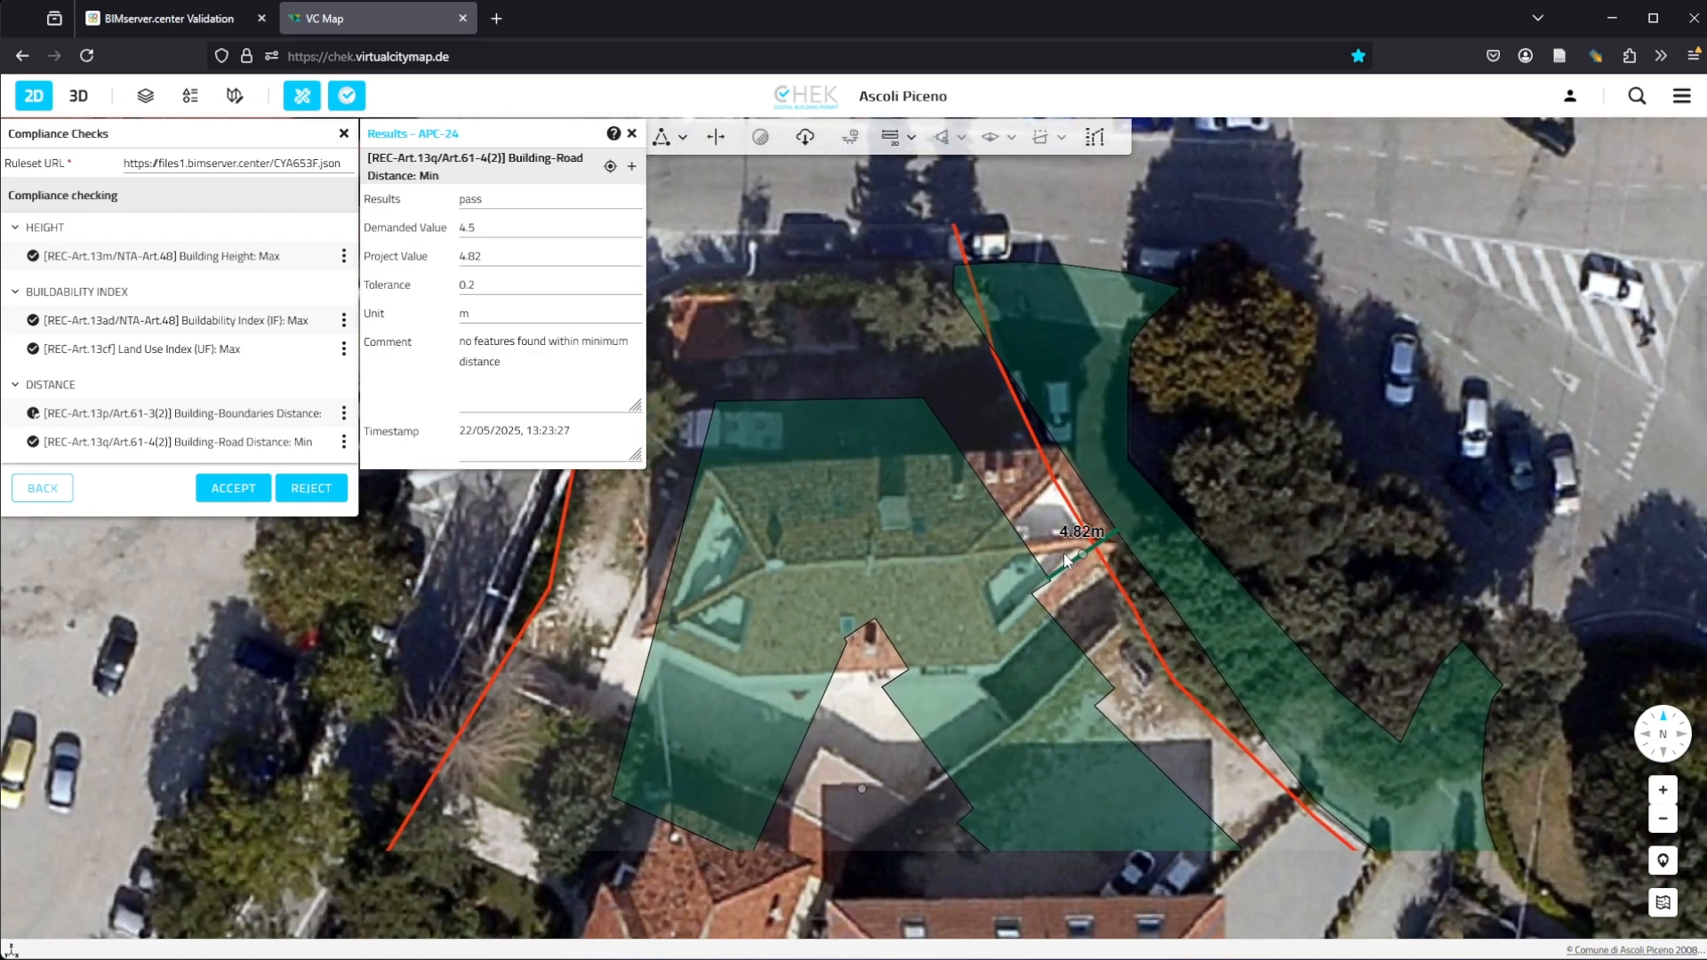
pyautogui.scroll(-1, 1066, 560)
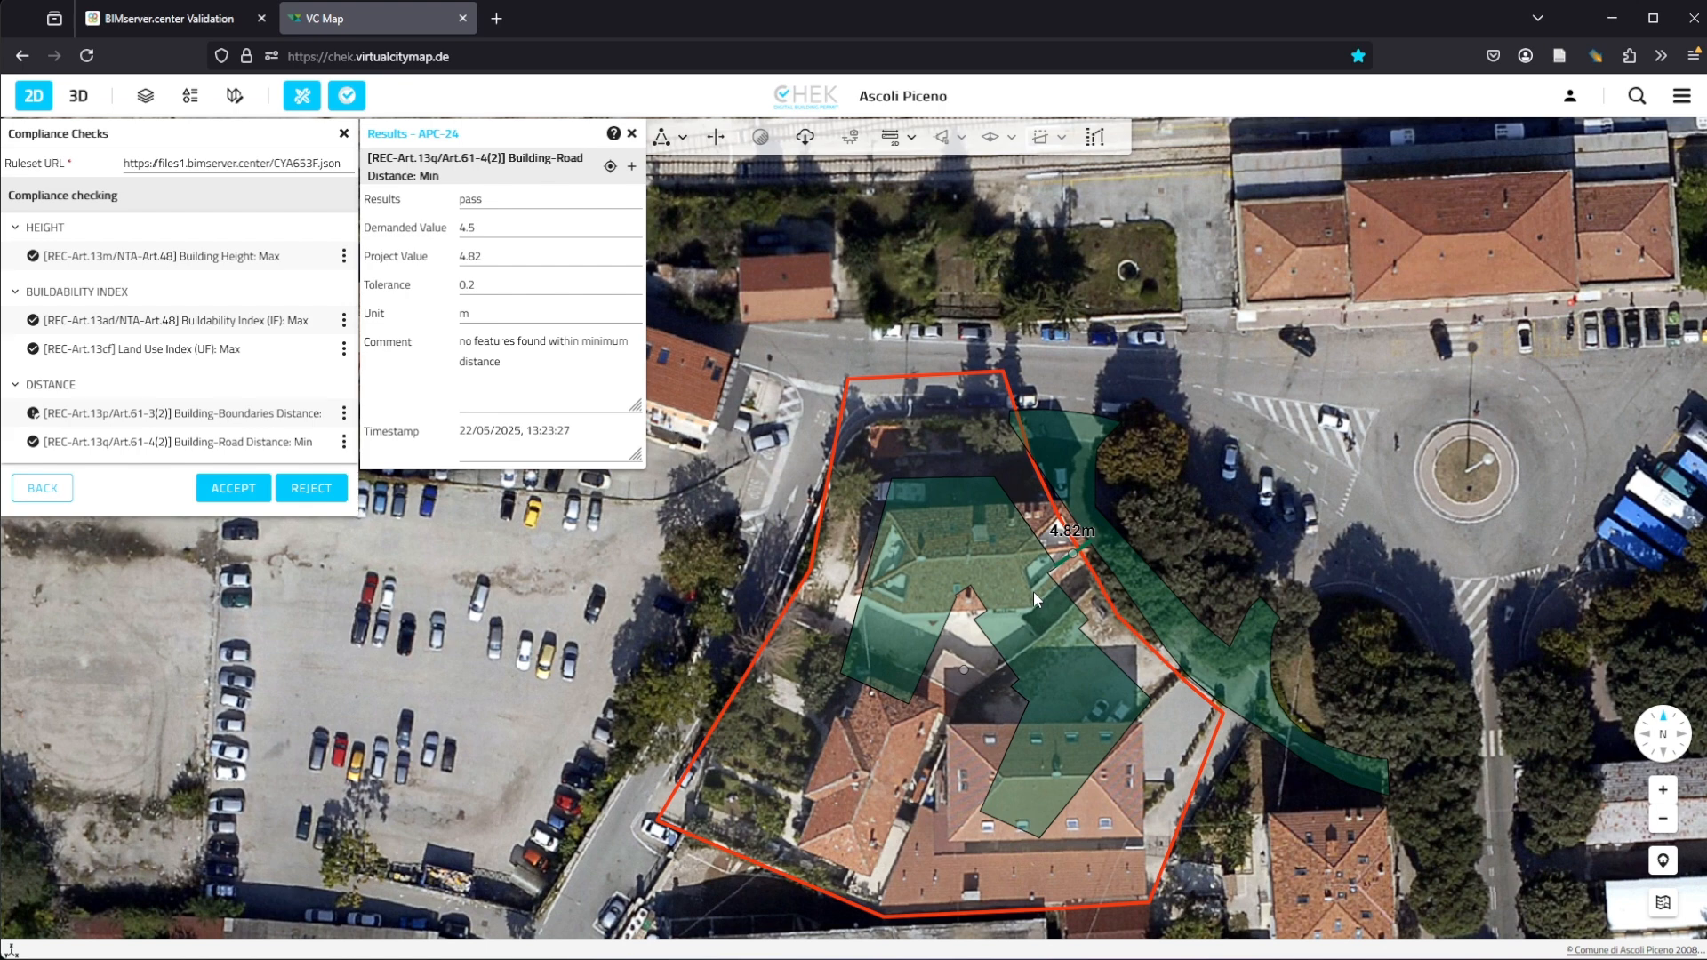
# Step: Close the result window and reject the project's compliance check results
pyautogui.click(633, 134)
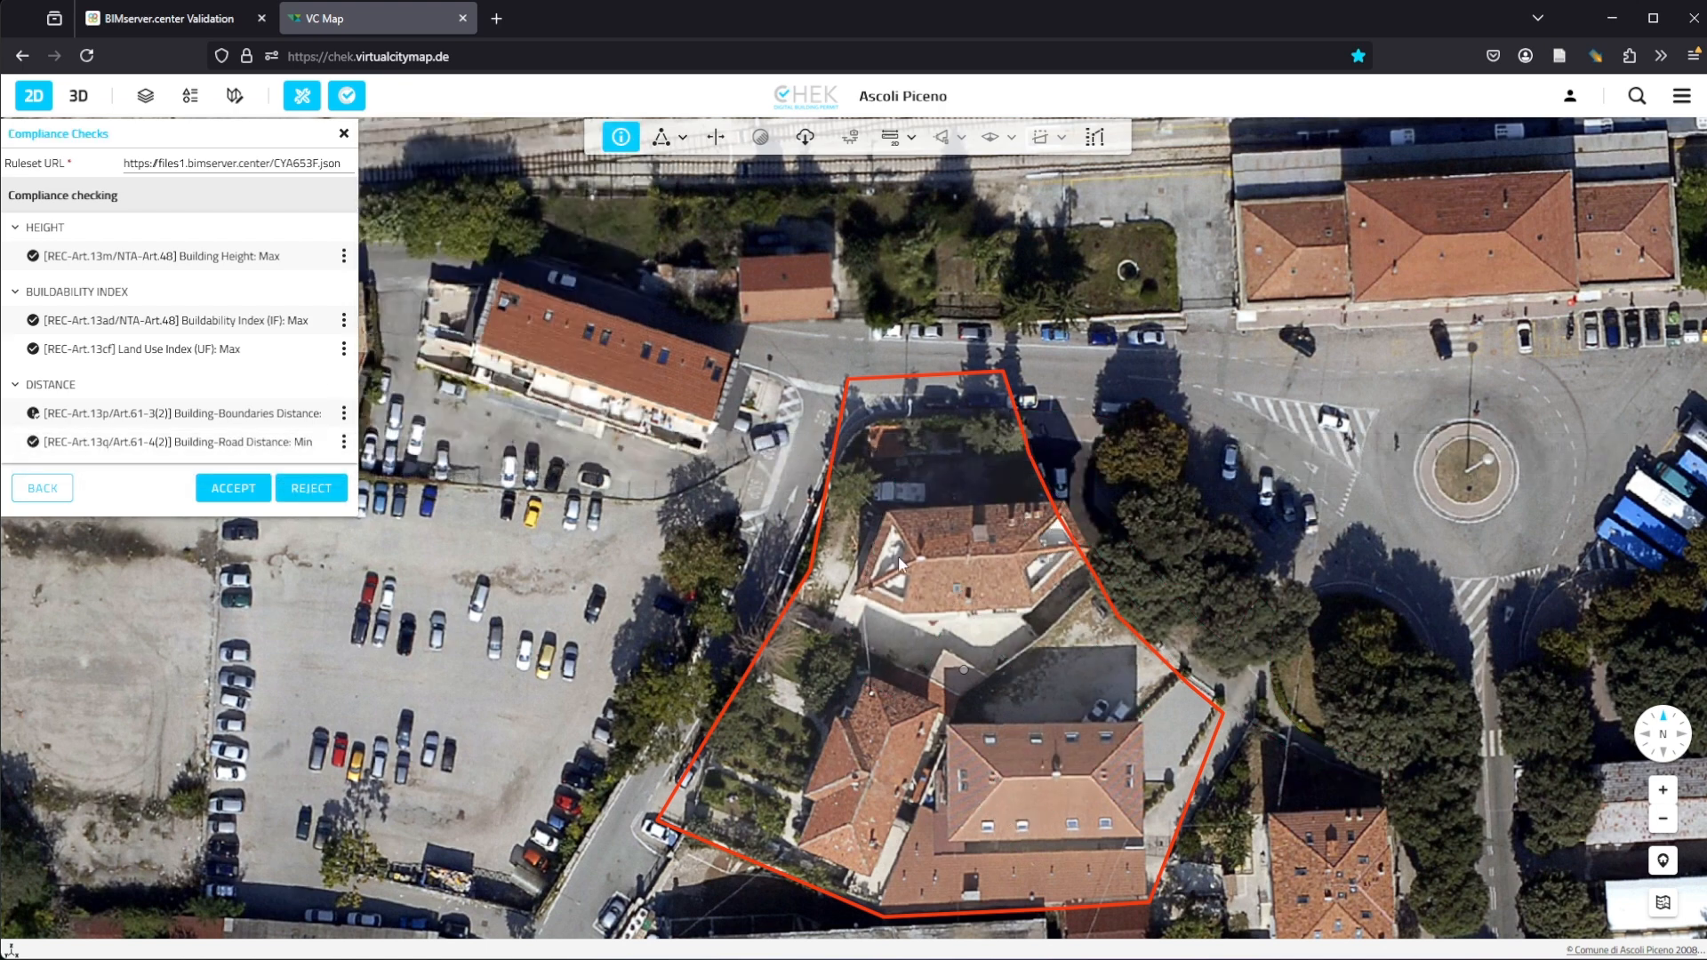
pyautogui.click(337, 498)
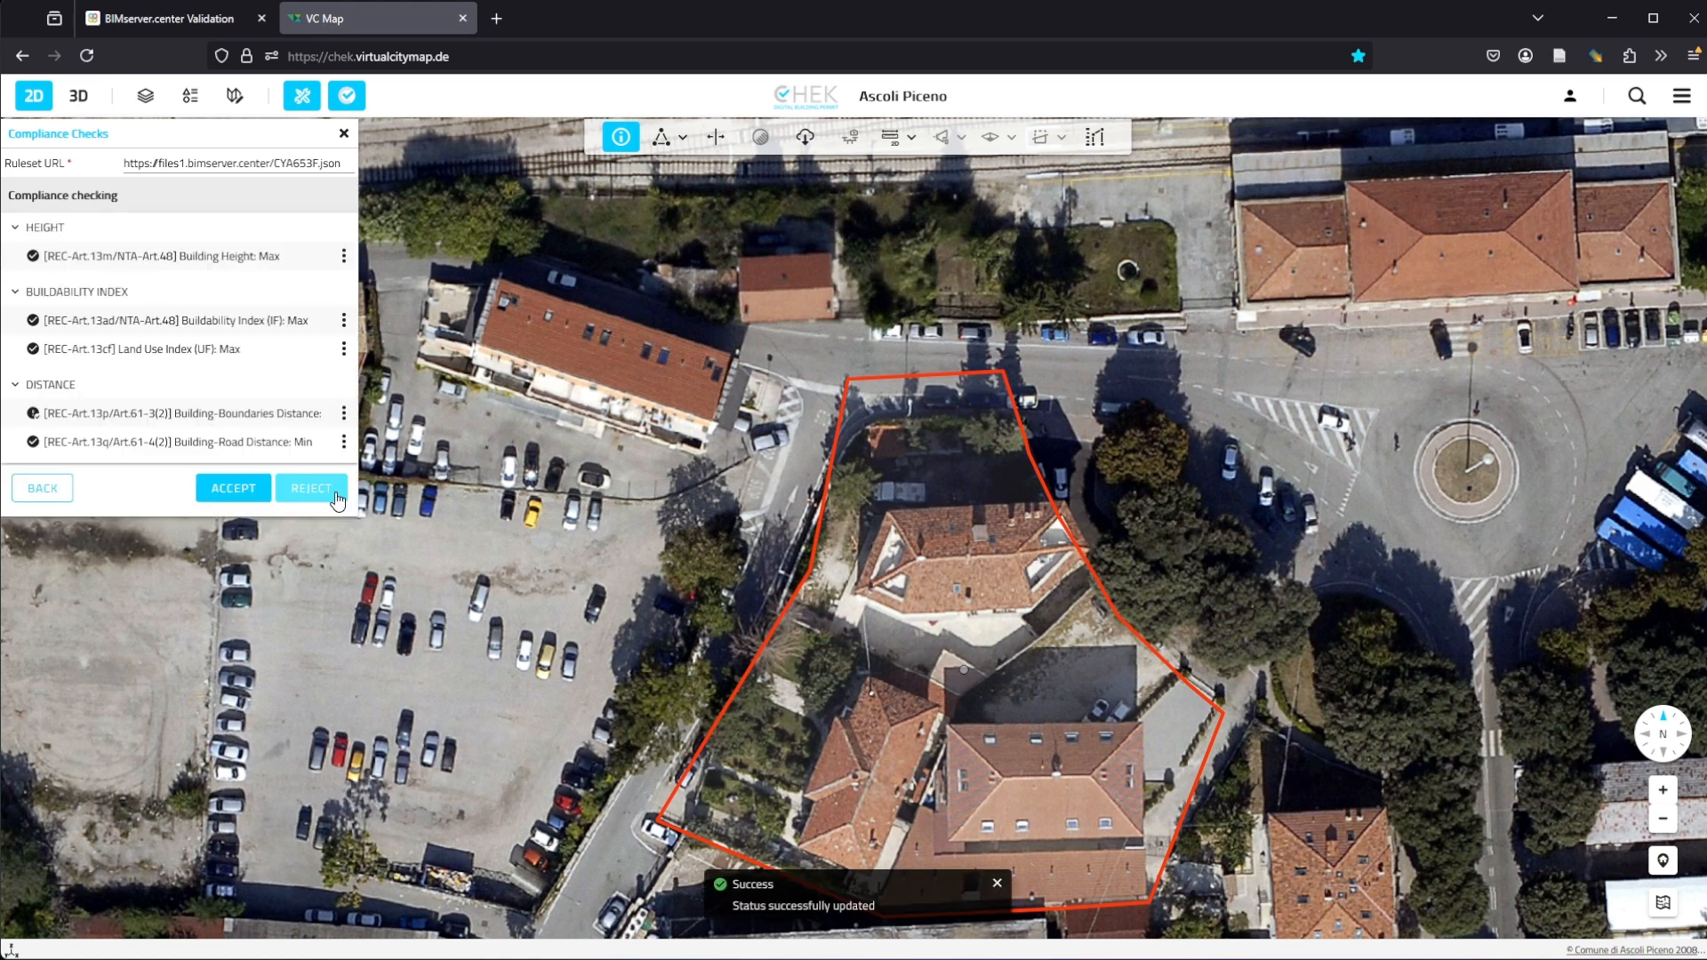
# Step: Return to the BIMserver.center tab, open Messages and start a new message
pyautogui.click(137, 19)
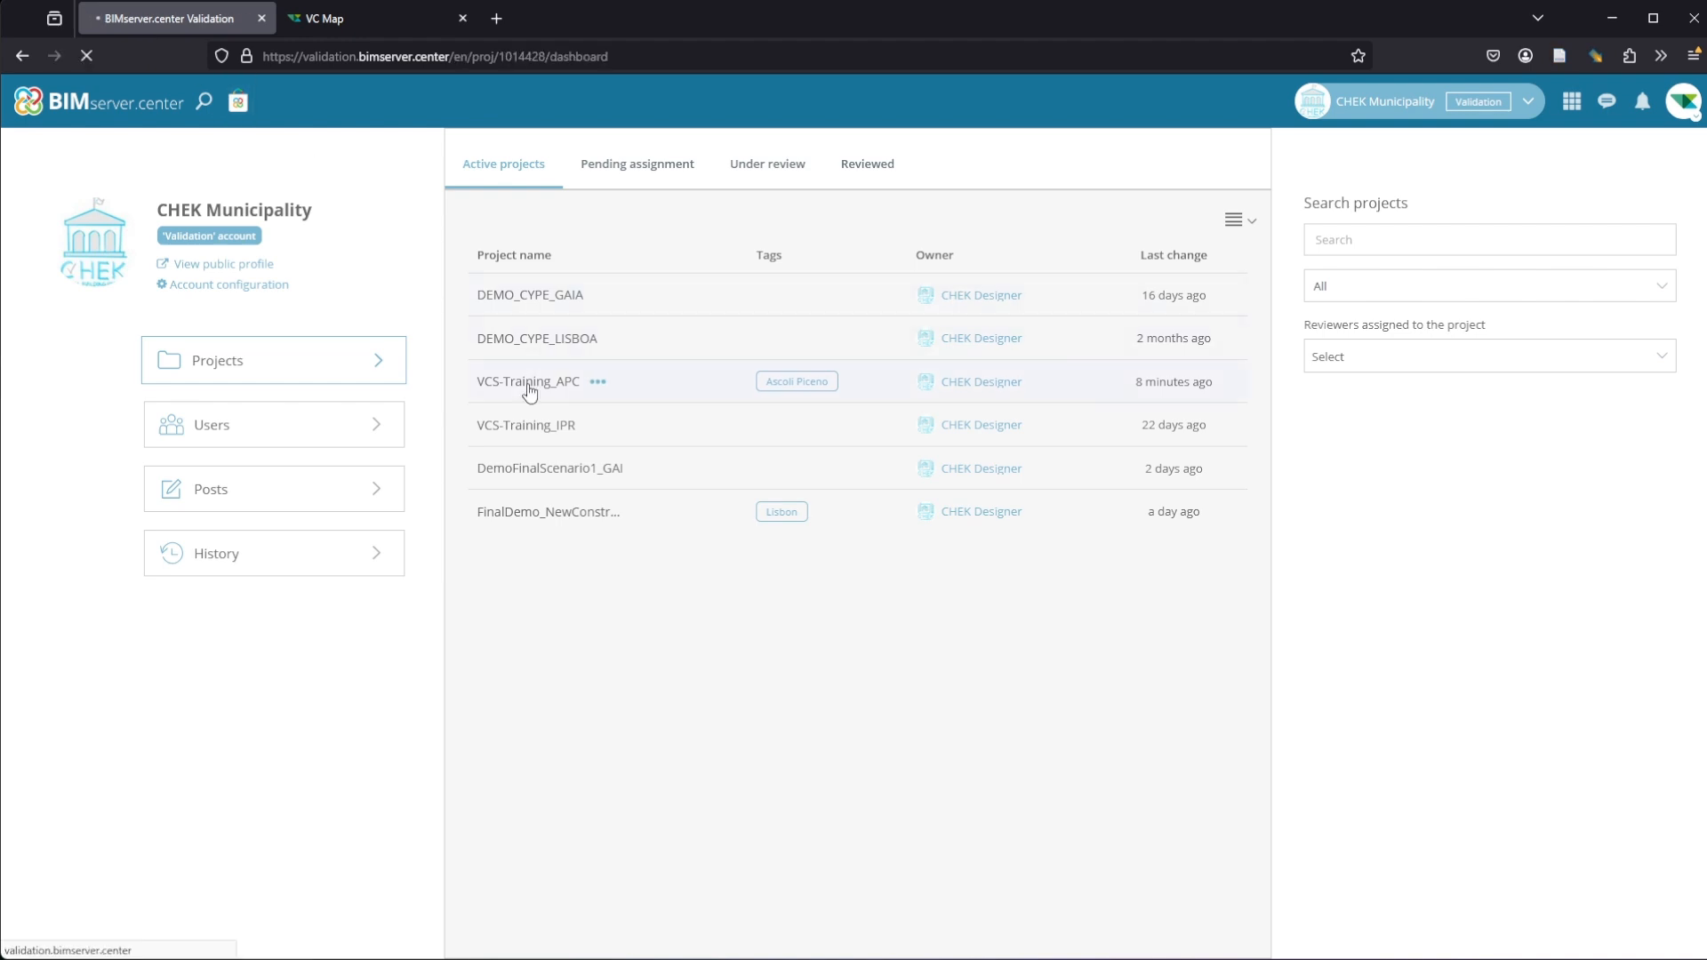
pyautogui.click(1614, 109)
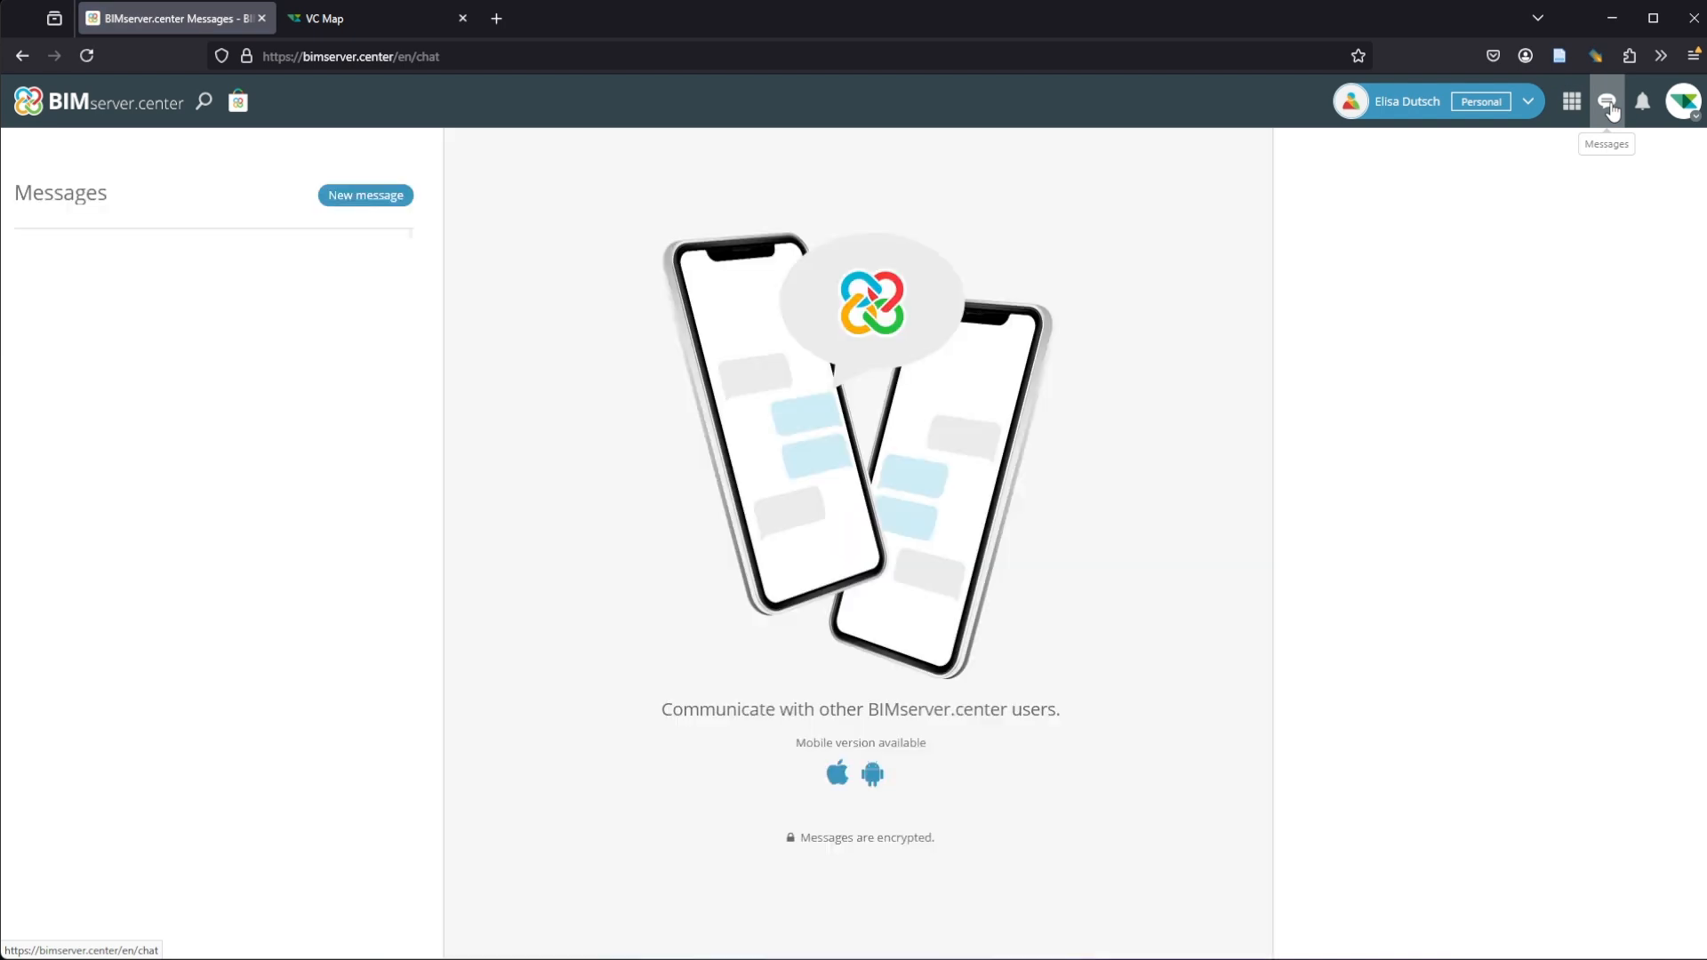
pyautogui.click(371, 200)
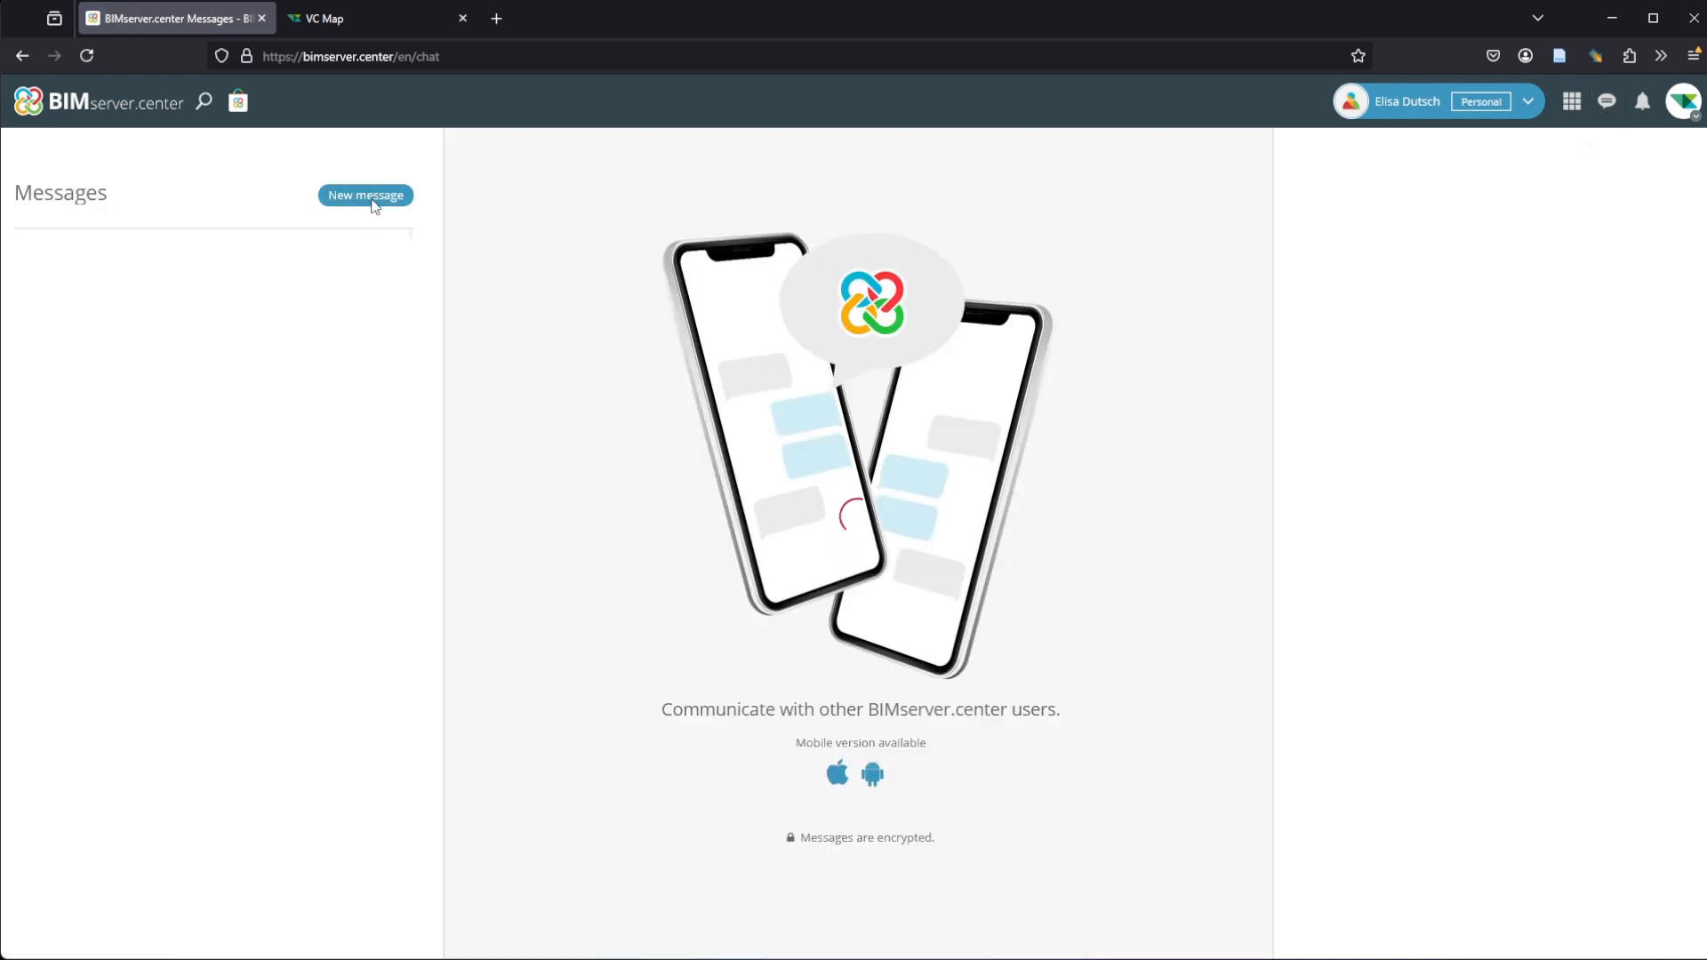